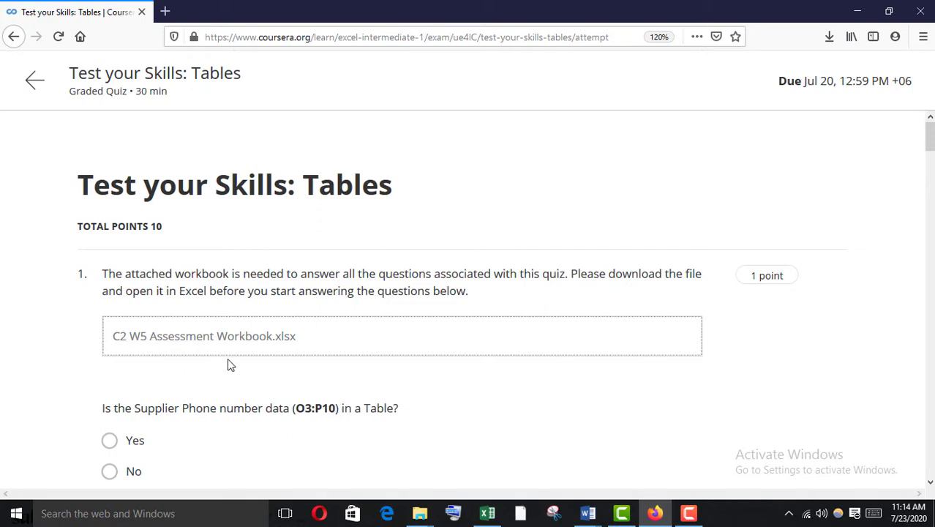
# Step: Switch to the C2-W5 Assessment Workbook in Excel and enable editing for it
pyautogui.scroll(-1, 398, 326)
pyautogui.scroll(1, 400, 330)
pyautogui.click(487, 515)
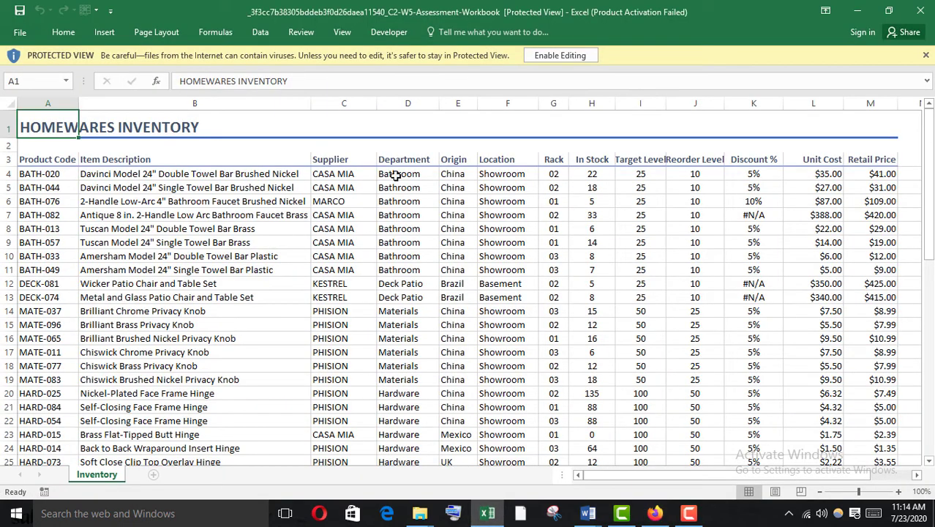
pyautogui.click(550, 57)
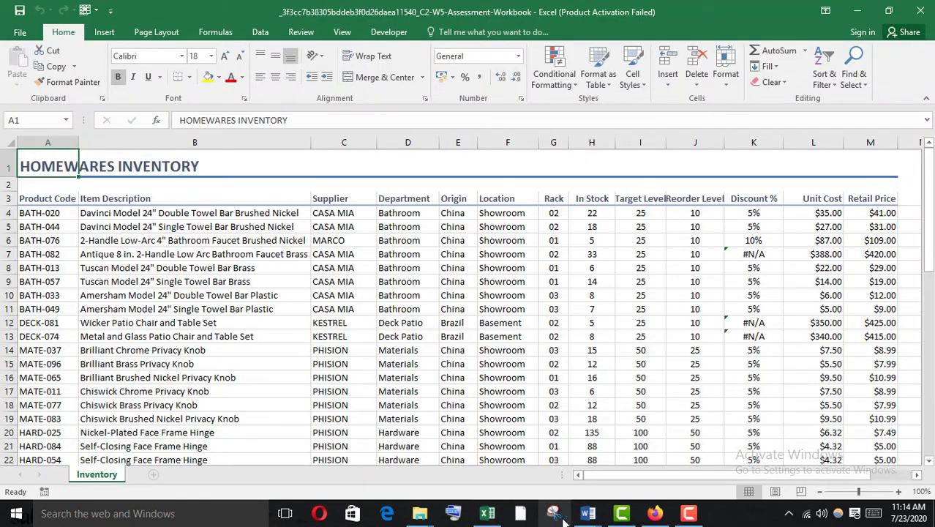
# Step: Read quiz question 1 in Firefox and check in the Excel workbook whether the supplier phone data in O3:P10 is a table
pyautogui.moveTo(656, 511)
pyautogui.click(655, 479)
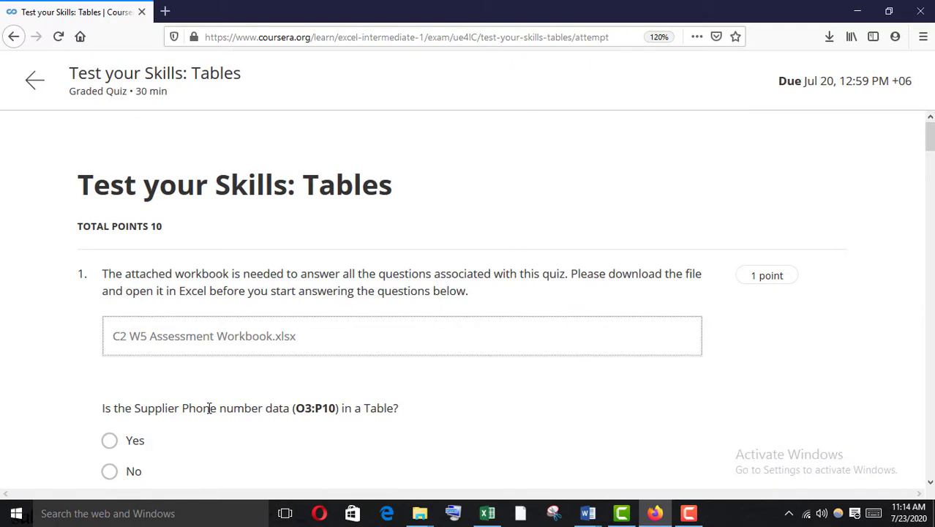
pyautogui.scroll(-1, 171, 410)
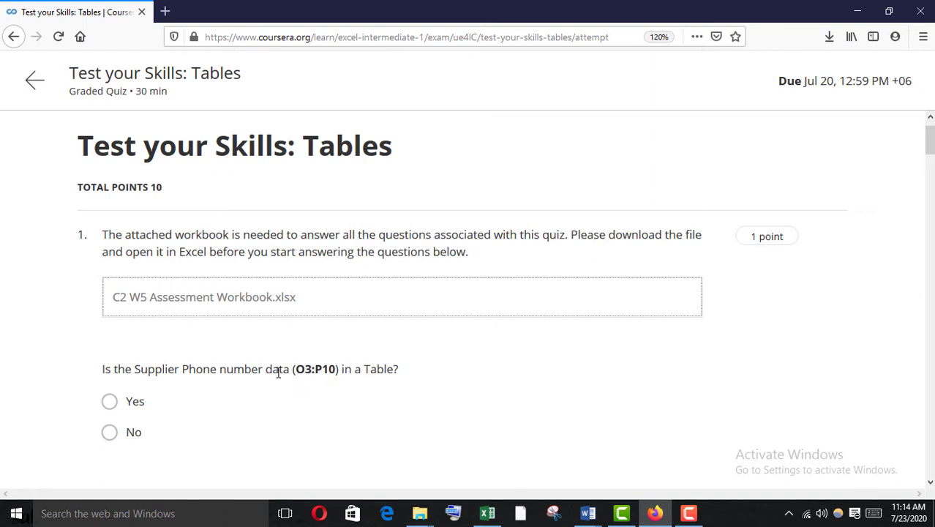
pyautogui.moveTo(298, 373); pyautogui.dragTo(336, 372)
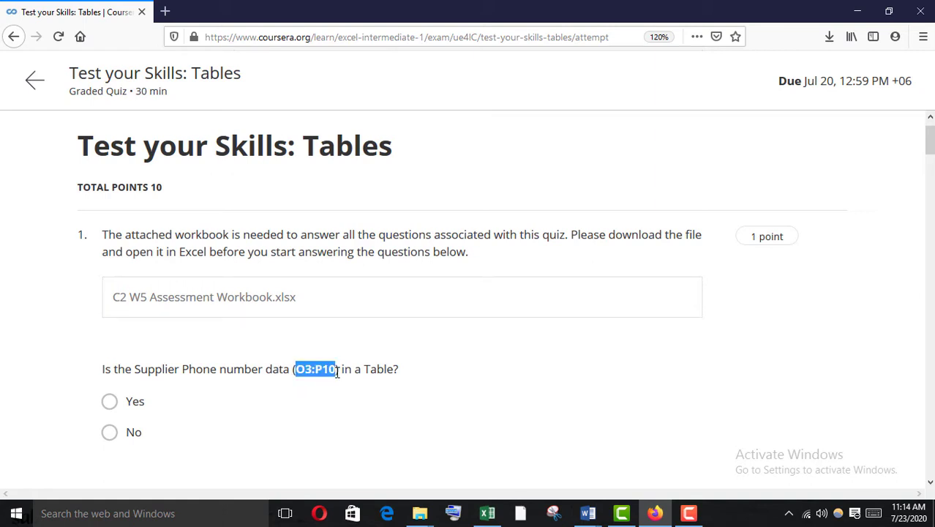
pyautogui.click(496, 516)
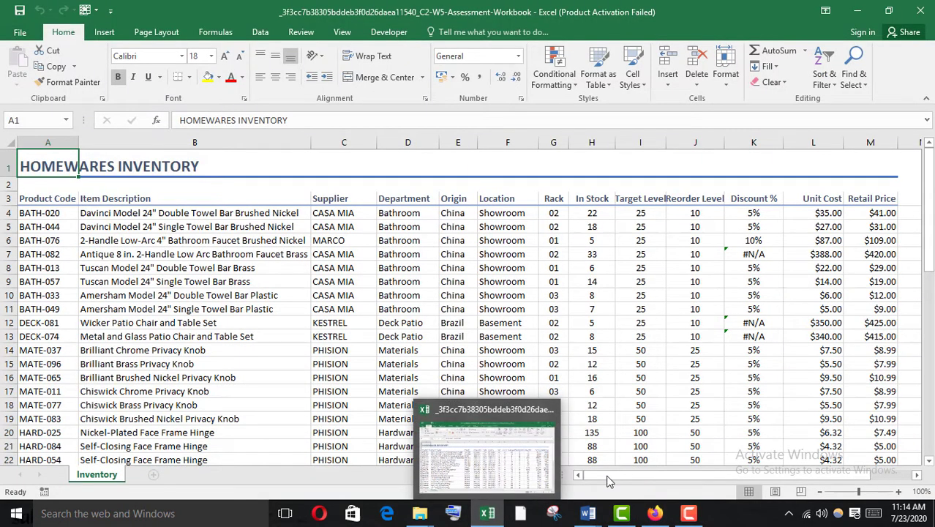
pyautogui.hscroll(2, 718, 473)
pyautogui.moveTo(674, 199); pyautogui.dragTo(751, 294)
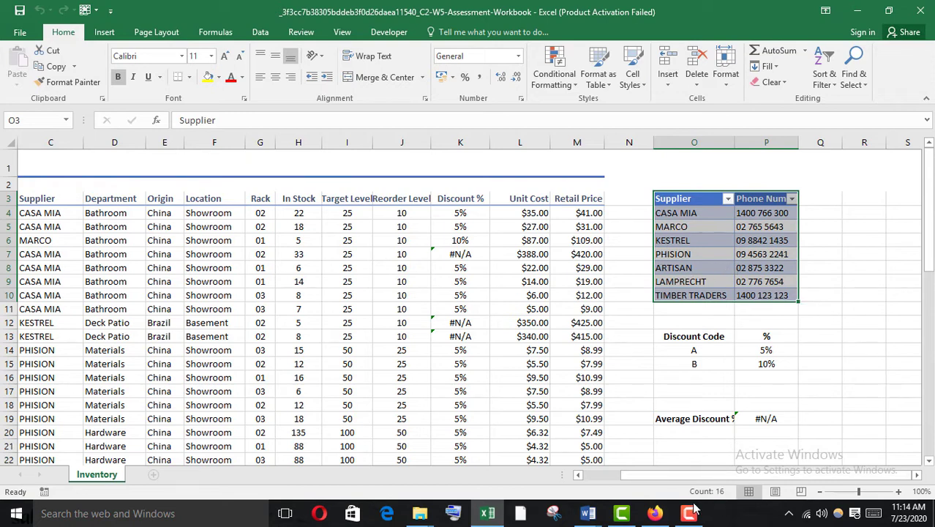
# Step: Switch back to the quiz in Firefox and answer question 1 with No
pyautogui.moveTo(654, 512)
pyautogui.click(668, 395)
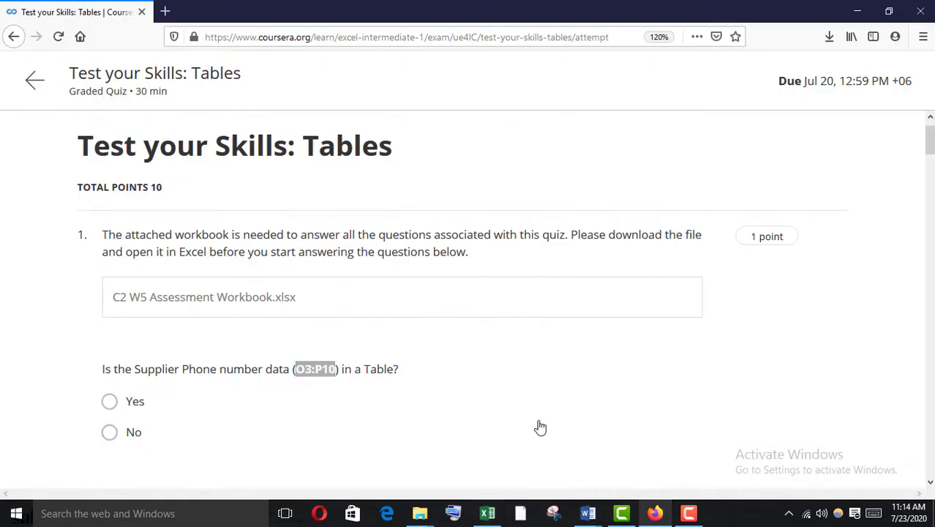
pyautogui.click(109, 432)
# Step: Following quiz question 2, switch to Excel and convert the Discount Code data in O13:P15 to a table with headers
pyautogui.scroll(-4, 117, 428)
pyautogui.scroll(-1, 122, 425)
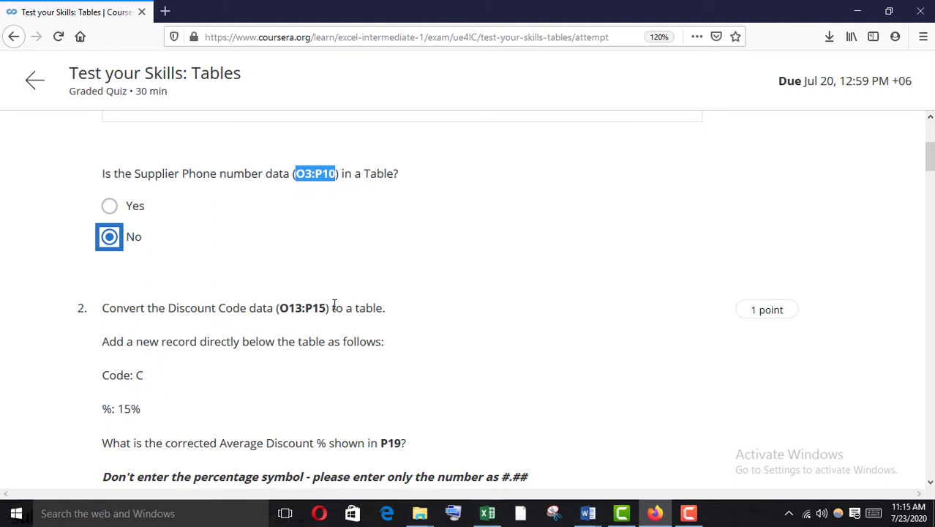
pyautogui.moveTo(488, 513)
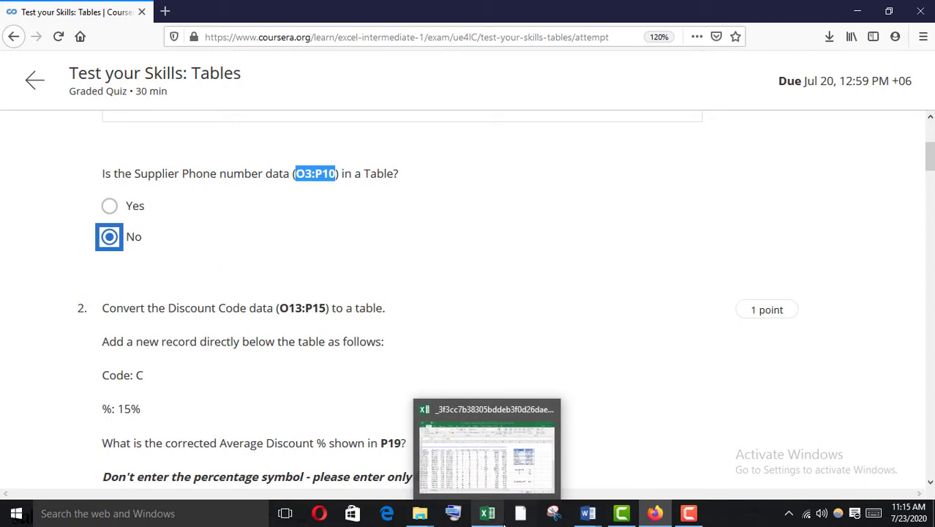
pyautogui.click(484, 455)
pyautogui.click(675, 341)
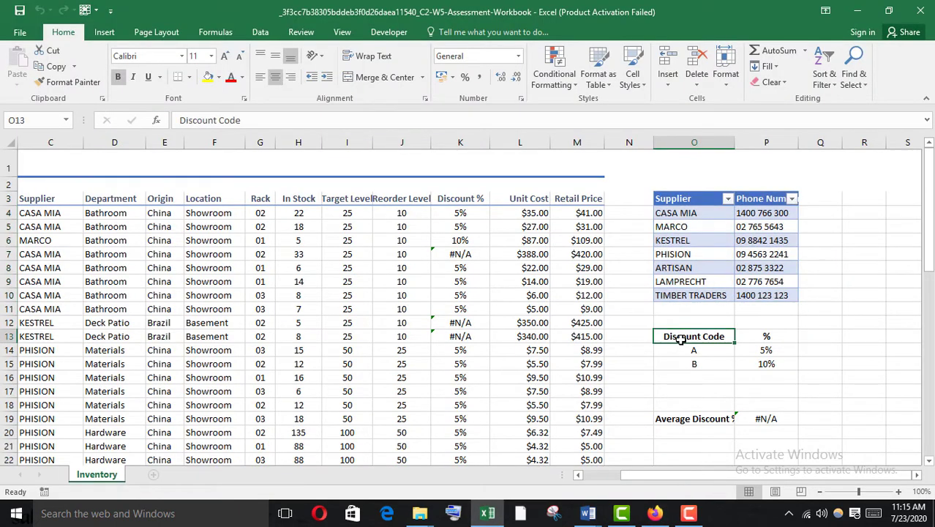
pyautogui.moveTo(682, 337); pyautogui.dragTo(730, 362)
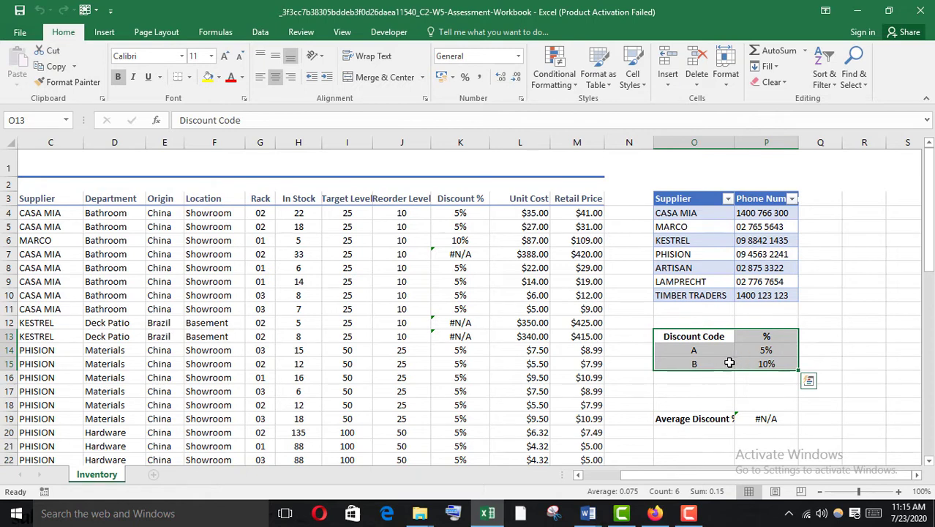
pyautogui.hotkey('ctrl', 't')
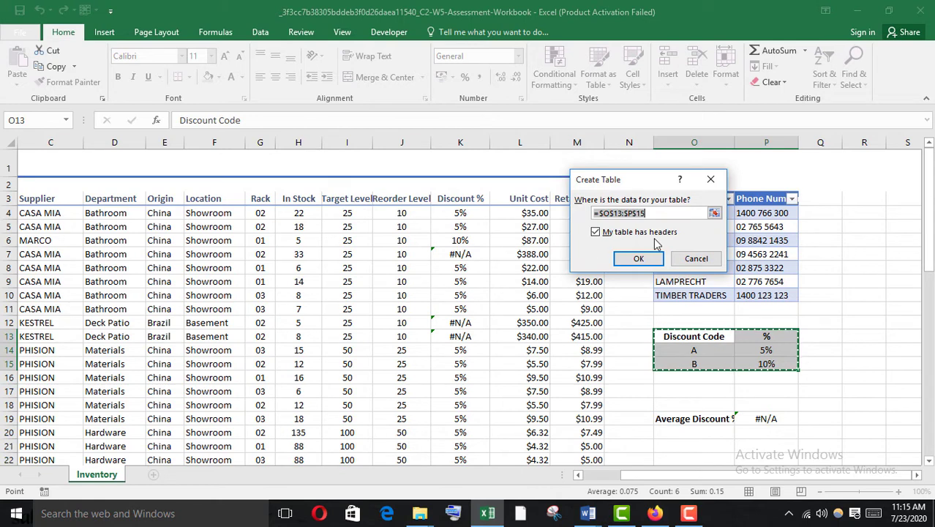
pyautogui.click(597, 233)
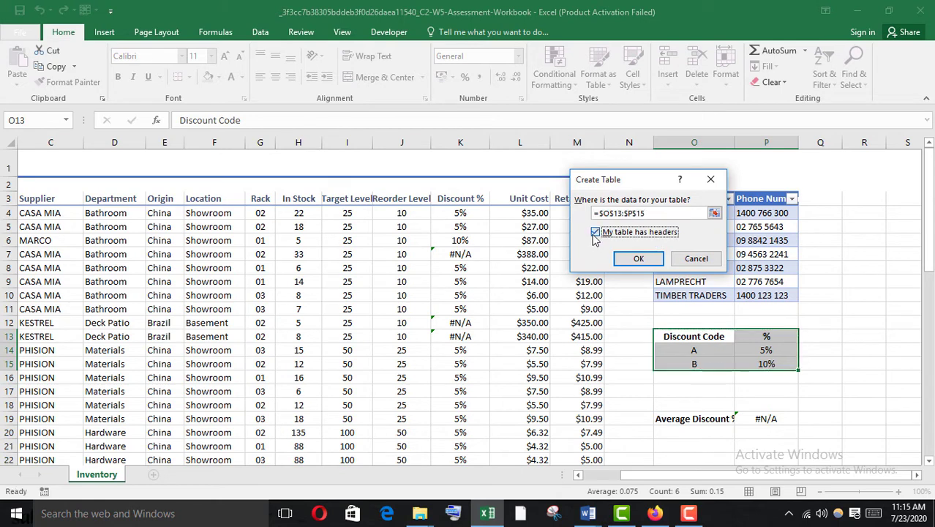
pyautogui.click(633, 259)
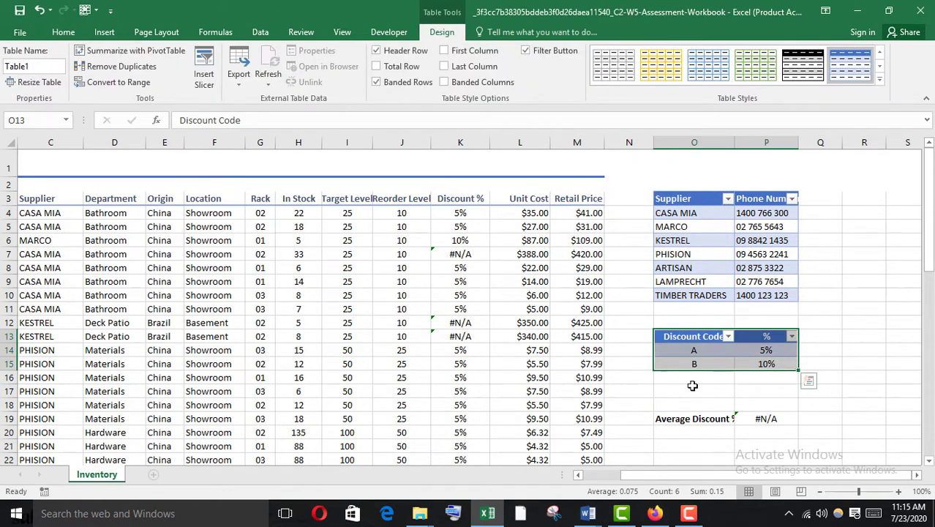
# Step: Check the required record in the quiz, and add it directly below the Discount Code table in Excel with code c and 15%
pyautogui.moveTo(654, 513)
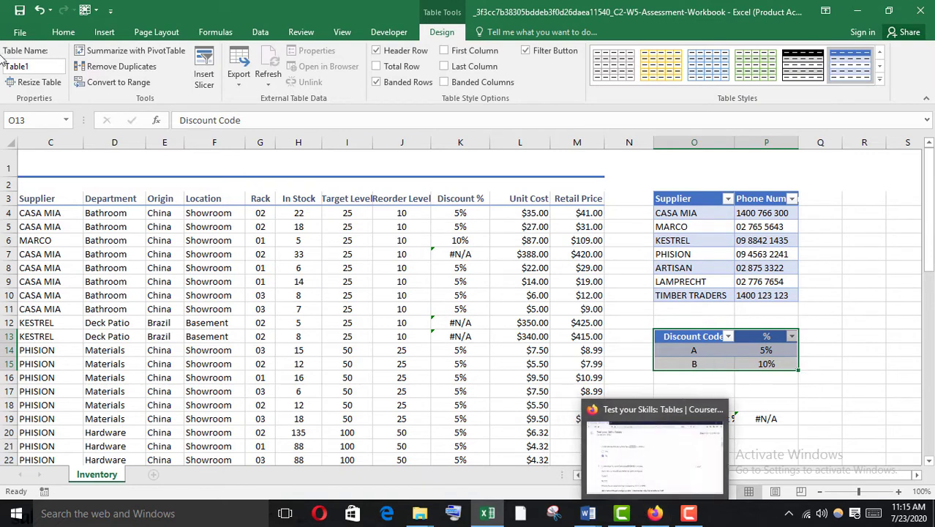
pyautogui.click(32, 66)
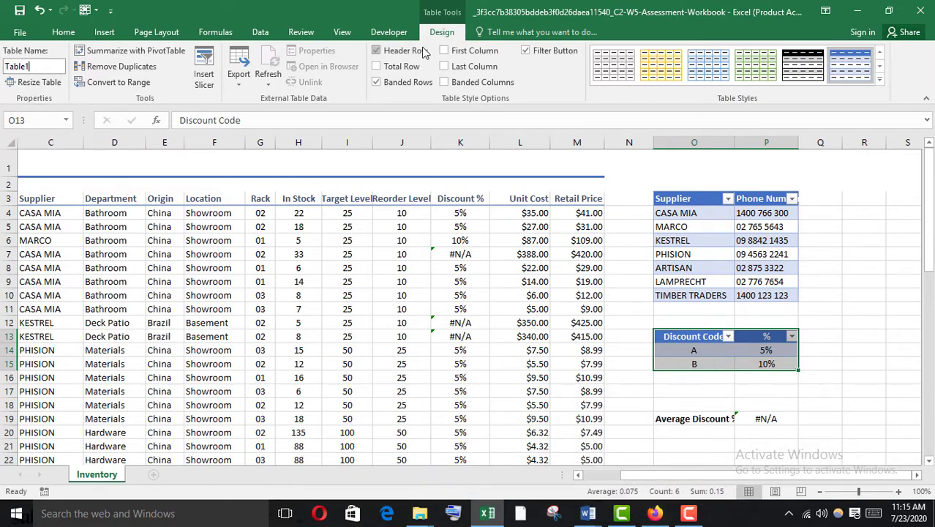
pyautogui.moveTo(654, 514)
pyautogui.click(656, 469)
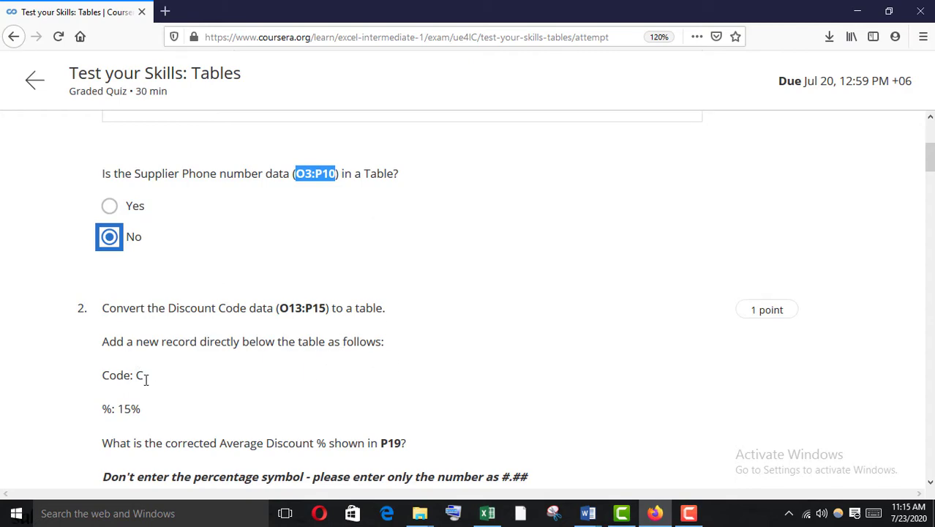
pyautogui.moveTo(487, 512)
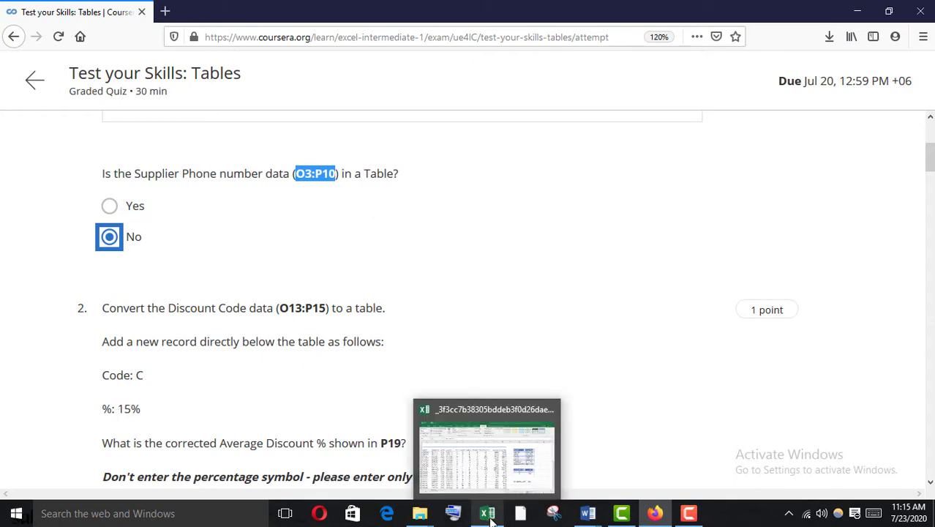
pyautogui.click(494, 468)
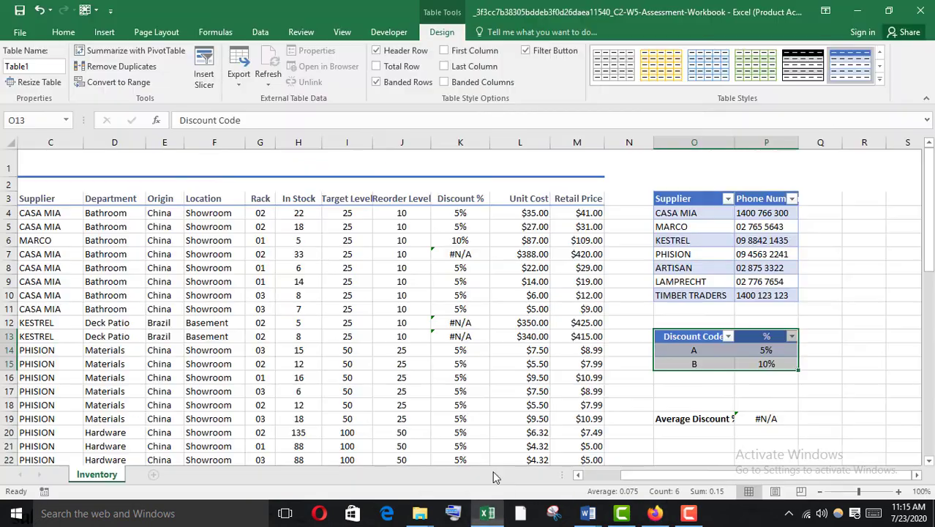
pyautogui.click(691, 380)
pyautogui.write('c')
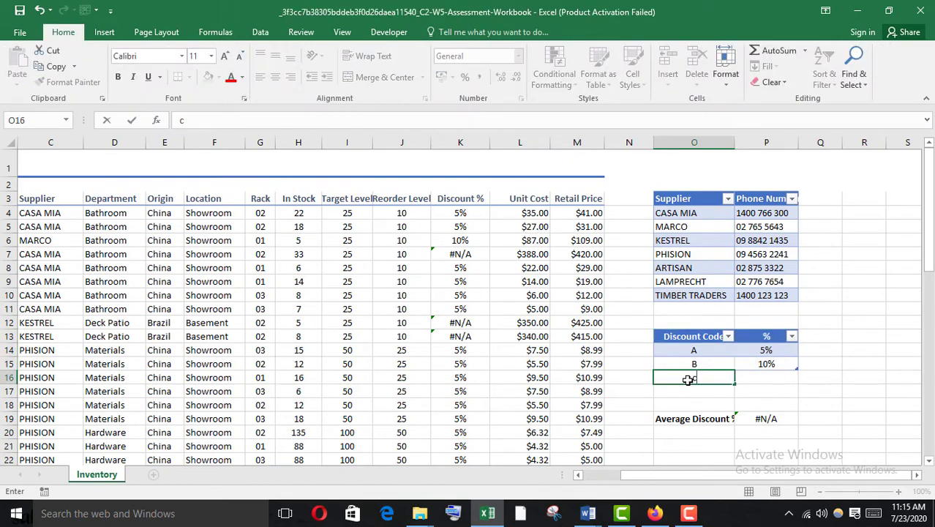
pyautogui.click(770, 379)
pyautogui.write('15')
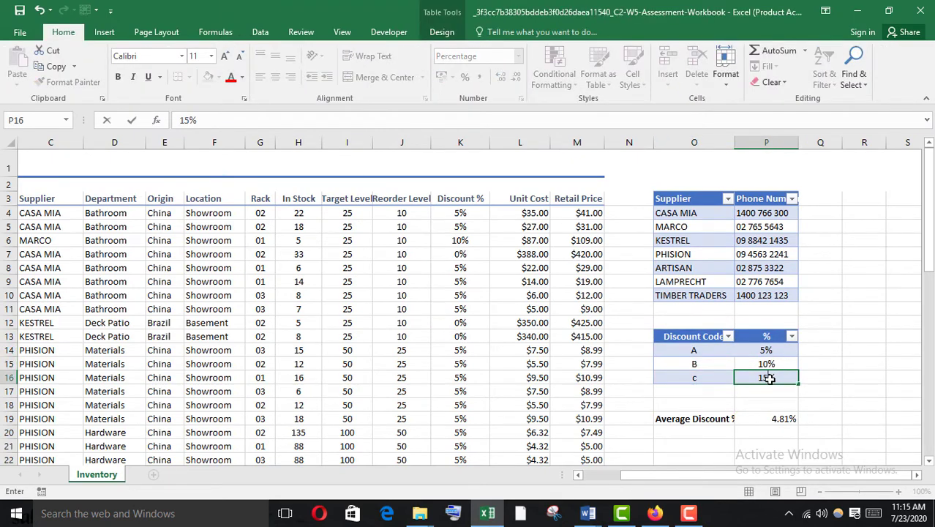
pyautogui.press('Return')
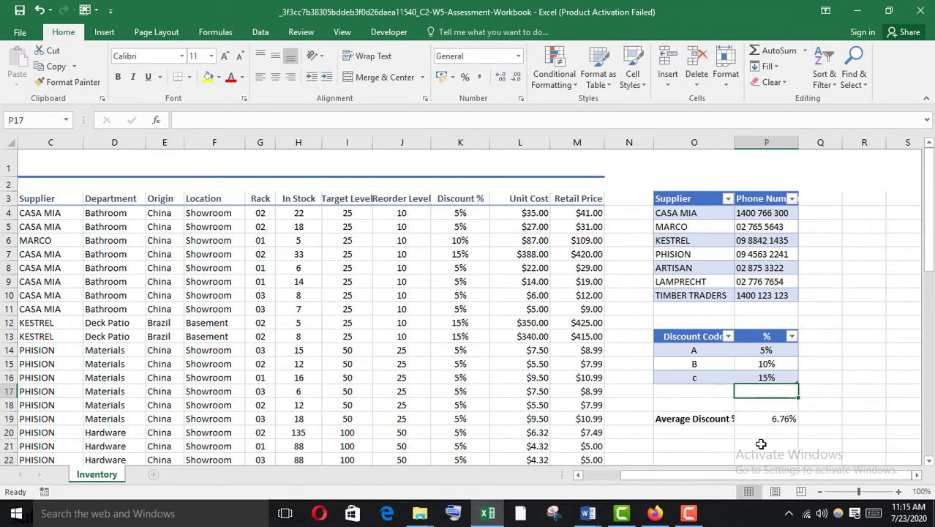
# Step: Read the rest of question 2 in Firefox and select the Average Discount % value in cell P19 of the Excel workbook
pyautogui.click(661, 515)
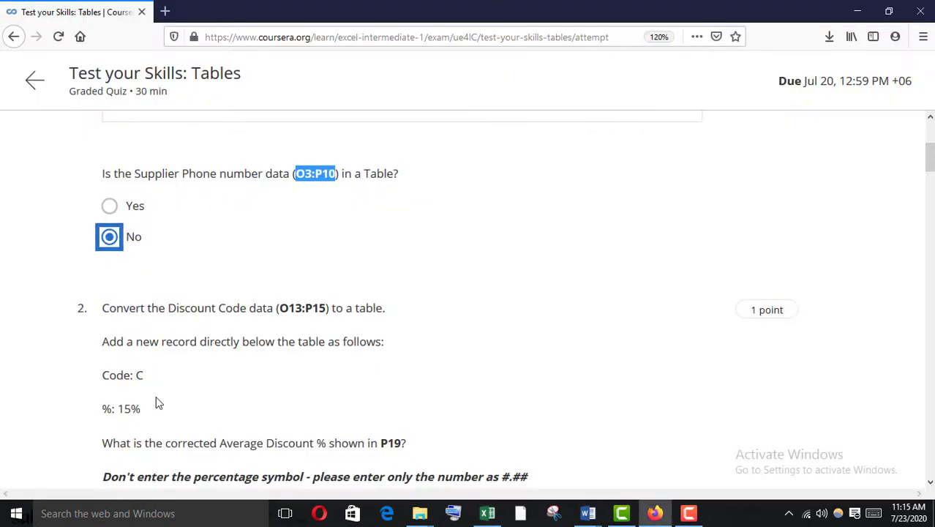
pyautogui.scroll(-2, 158, 407)
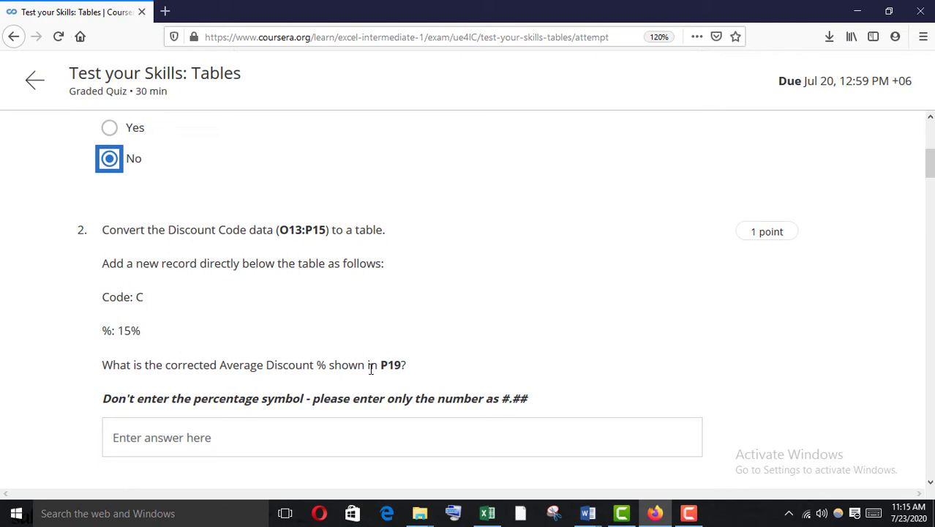
pyautogui.moveTo(488, 505)
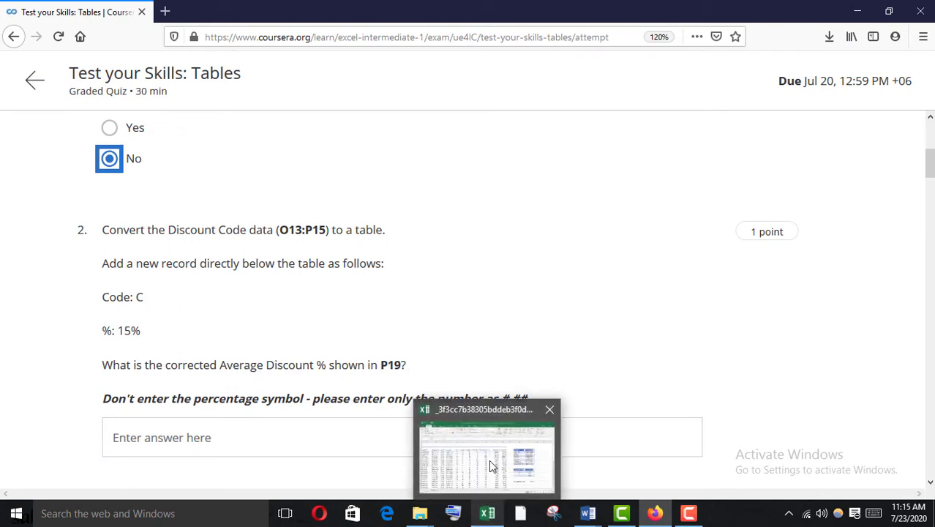
pyautogui.click(489, 461)
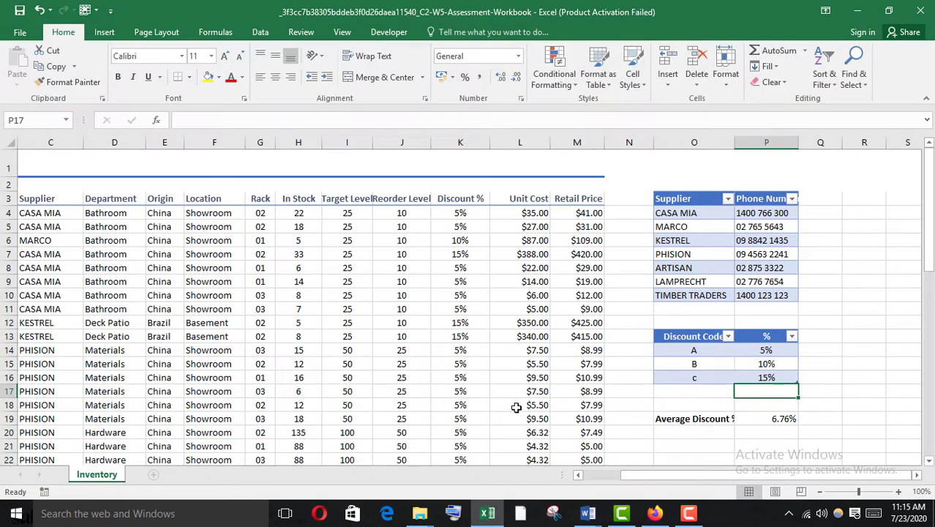
pyautogui.click(766, 143)
pyautogui.click(769, 420)
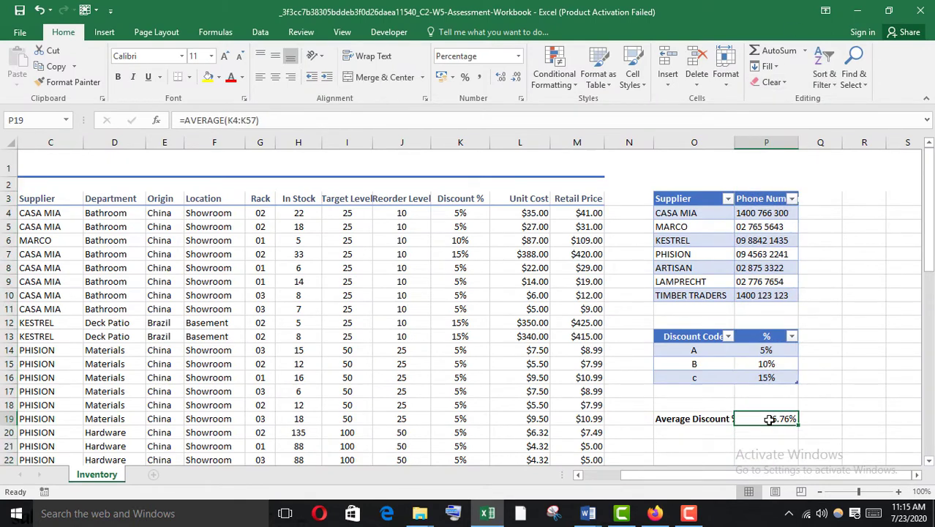
# Step: Switch to the quiz in Firefox and enter 6.76 as the answer to question 2
pyautogui.click(655, 512)
pyautogui.scroll(-1, 213, 403)
pyautogui.click(170, 407)
pyautogui.write('6.76%')
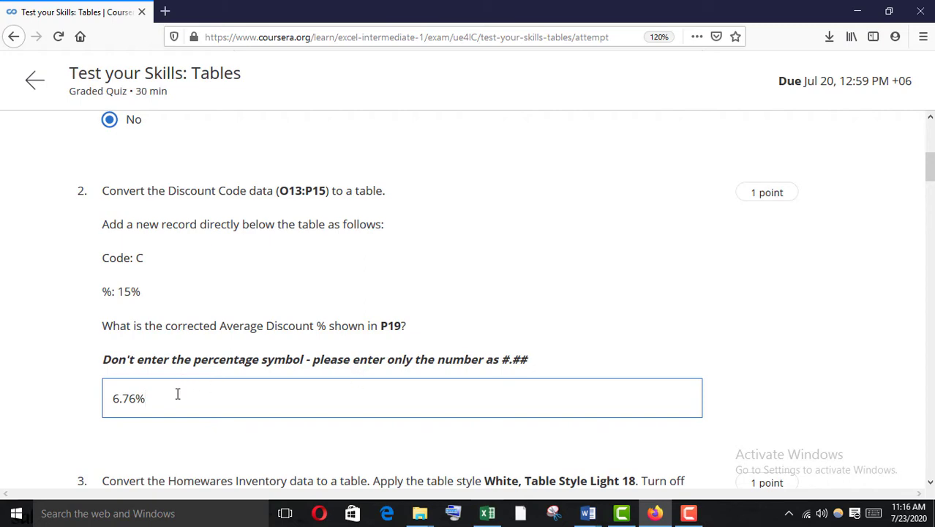
# Step: Read question 3 in the quiz, switch to Excel and convert the Homewares Inventory data in A3:M57 to a table with headers
pyautogui.scroll(-4, 180, 392)
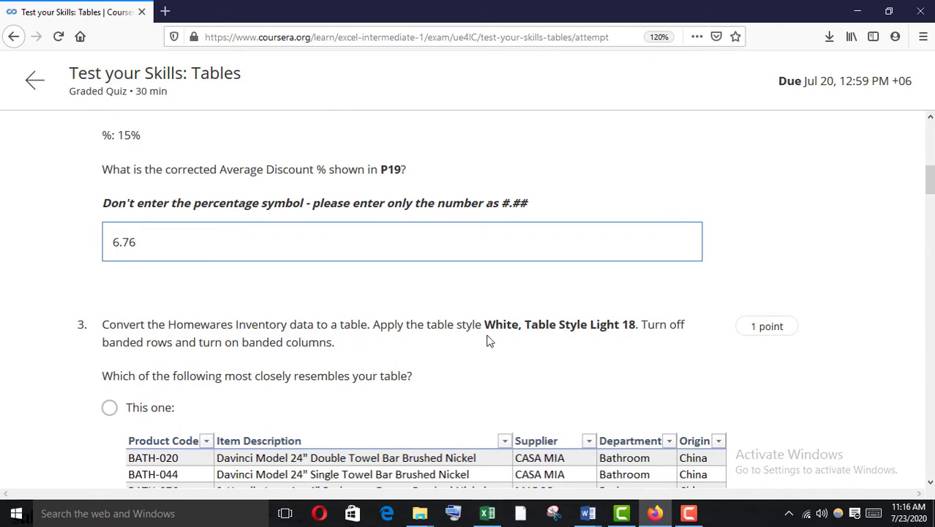
pyautogui.moveTo(525, 324); pyautogui.dragTo(642, 326)
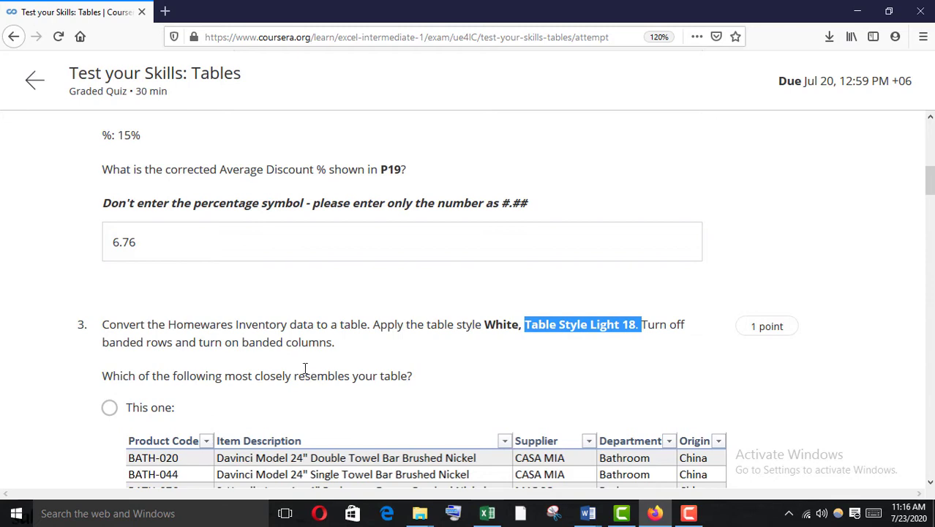
pyautogui.moveTo(487, 513)
pyautogui.click(470, 476)
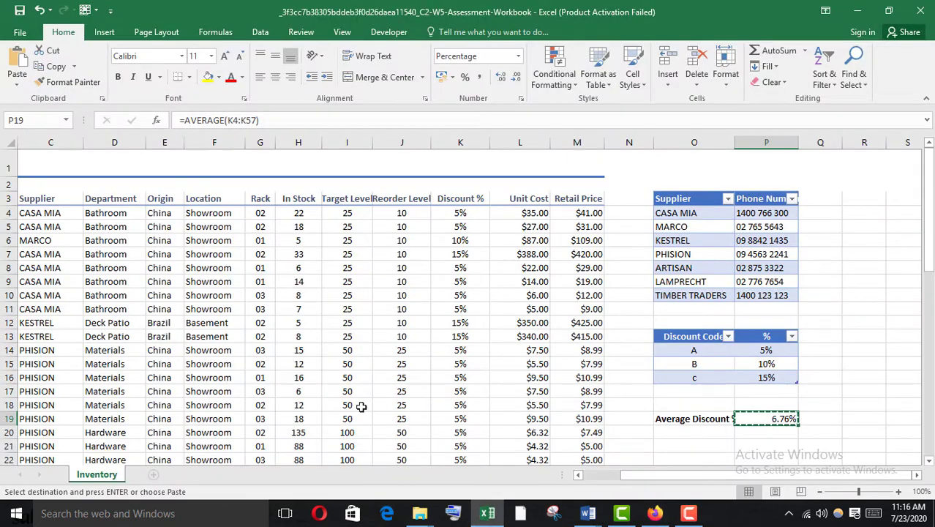
pyautogui.click(218, 318)
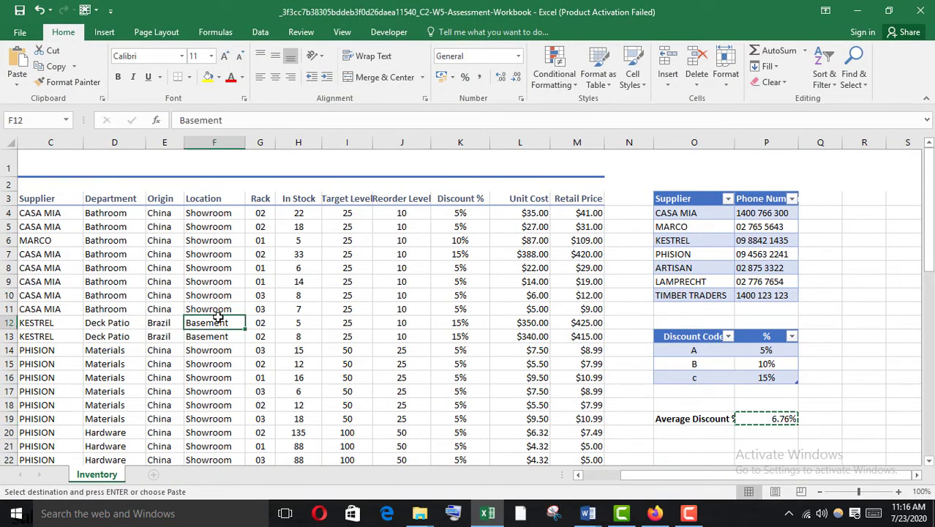
pyautogui.hotkey('ctrl', 'a')
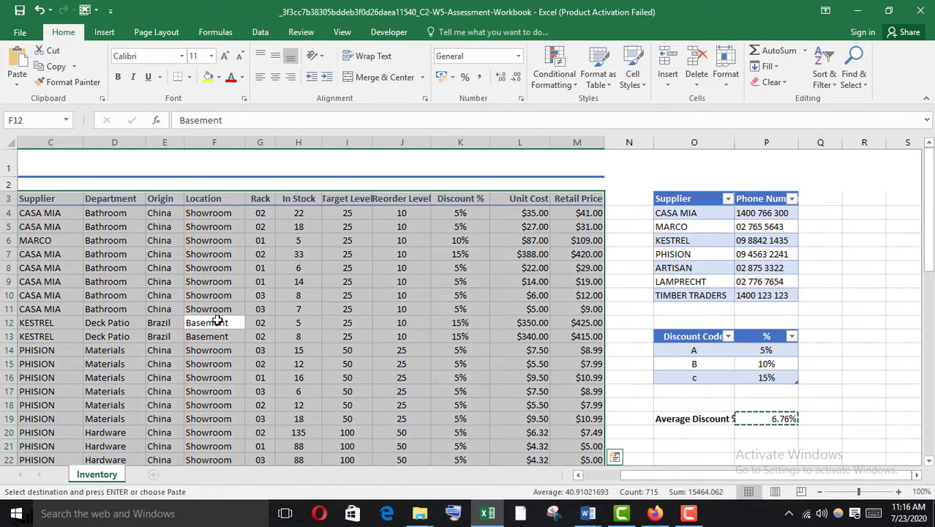
pyautogui.hotkey('ctrl', 't')
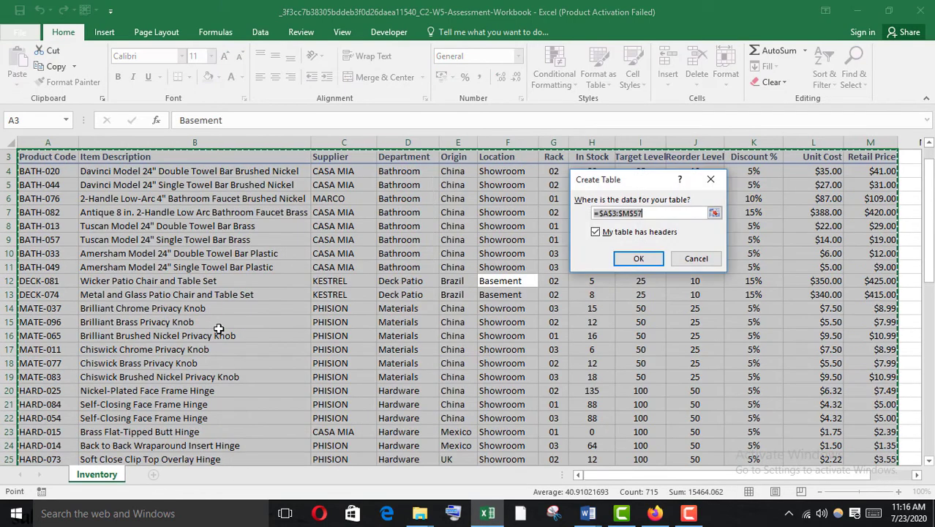
pyautogui.click(638, 258)
pyautogui.scroll(1, 413, 300)
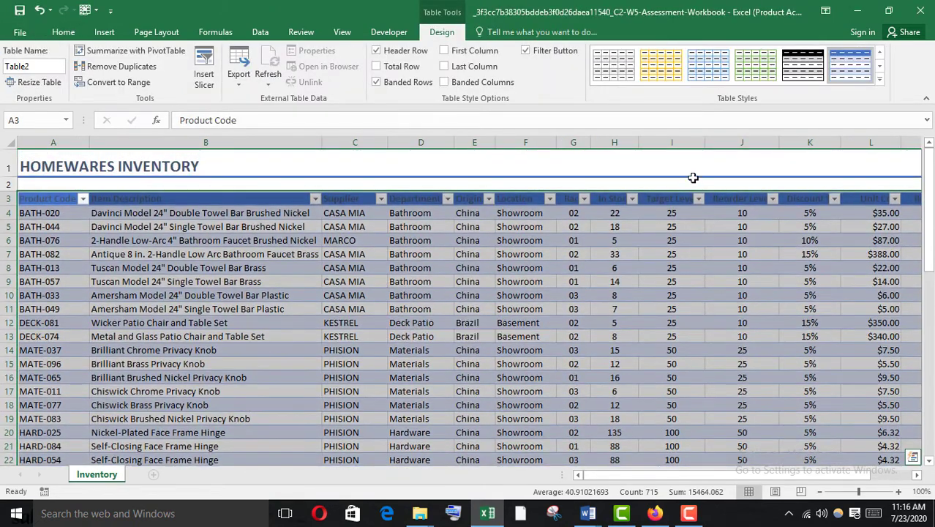
# Step: Apply White, Table Style Light 18 to the inventory table and, after rechecking the quiz, turn banded rows off and banded columns on
pyautogui.click(879, 78)
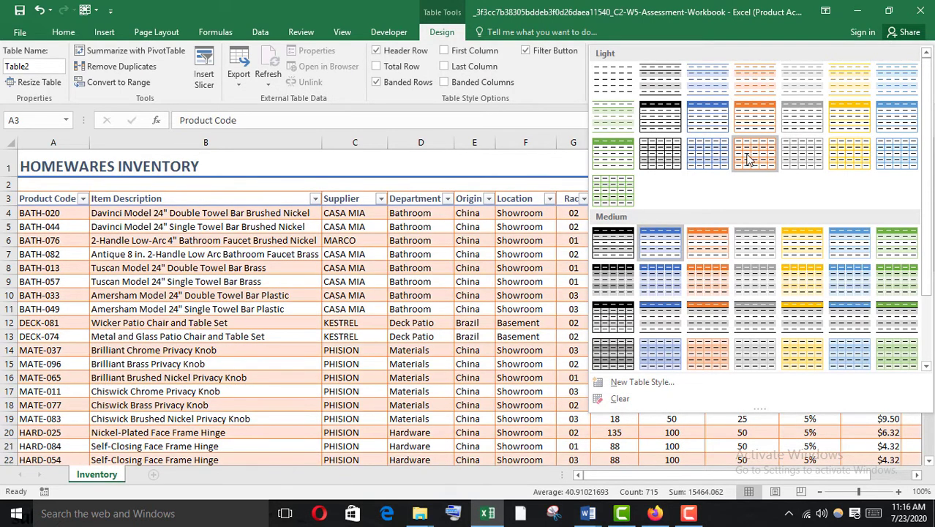
pyautogui.click(808, 153)
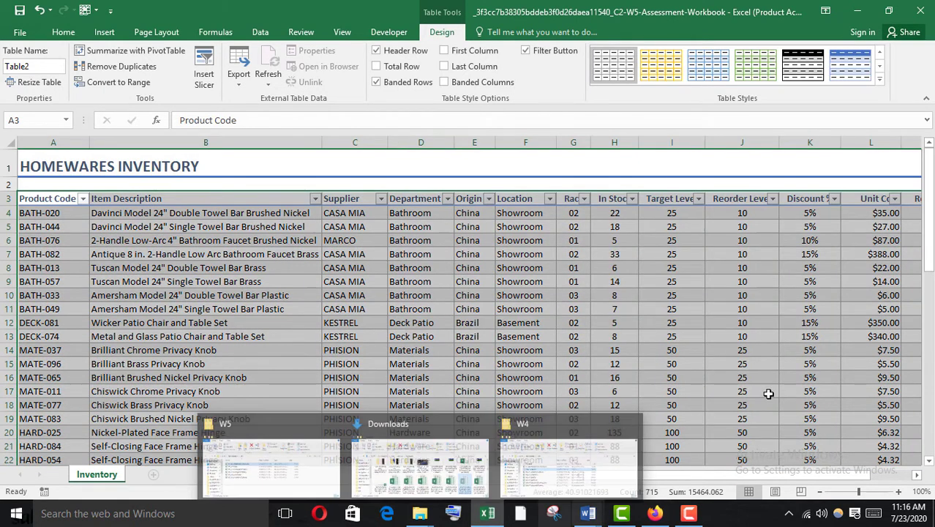
pyautogui.moveTo(654, 513)
pyautogui.click(651, 473)
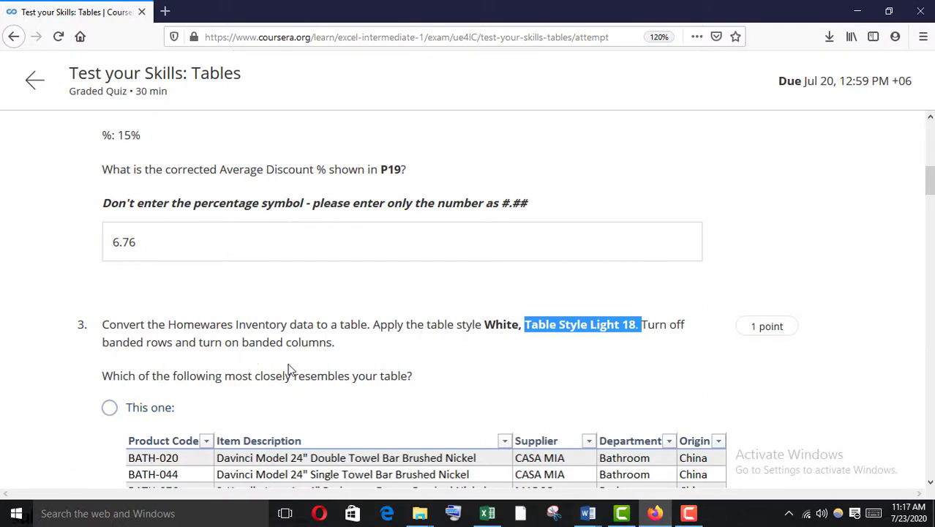
pyautogui.moveTo(487, 512)
pyautogui.click(484, 469)
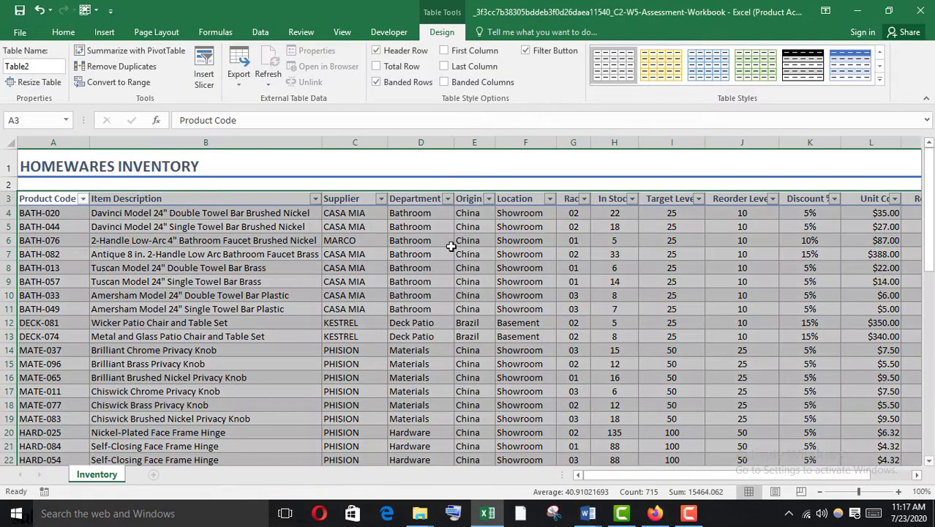
pyautogui.click(376, 82)
pyautogui.click(444, 82)
pyautogui.scroll(-1, 453, 358)
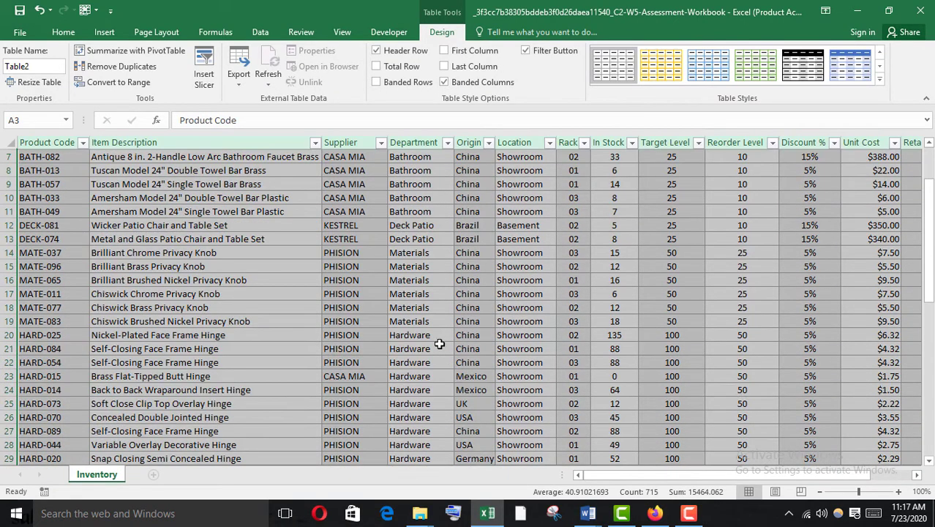
pyautogui.click(441, 333)
pyautogui.scroll(1, 636, 282)
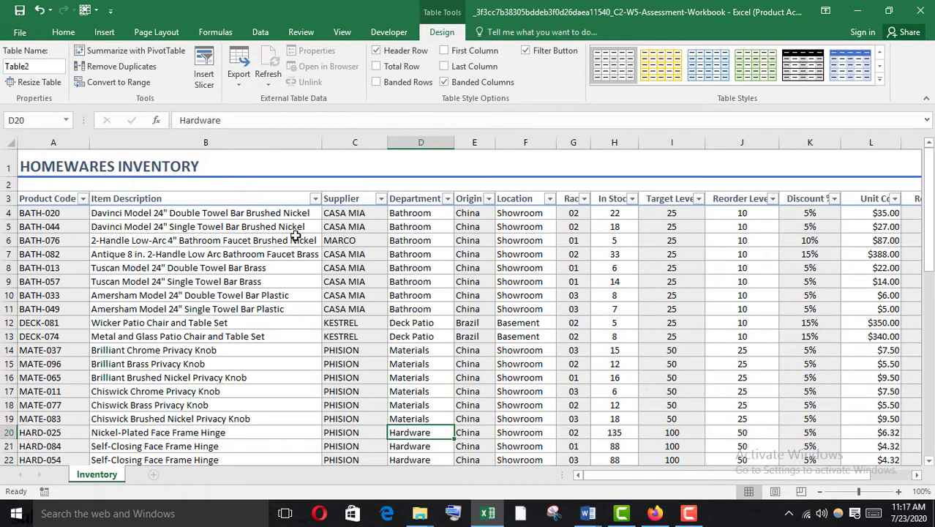
# Step: Switch to the quiz in Firefox, compare question 3's sample tables, and select the one with gridlines, an unshaded header and banded columns
pyautogui.moveTo(655, 512)
pyautogui.click(649, 469)
pyautogui.scroll(-3, 220, 234)
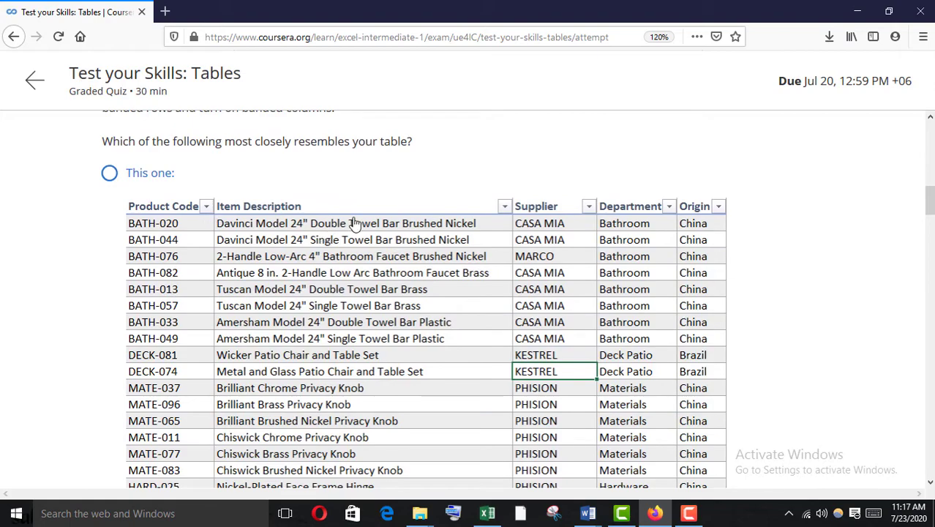
pyautogui.scroll(-4, 345, 292)
pyautogui.scroll(3, 330, 340)
pyautogui.scroll(-4, 342, 262)
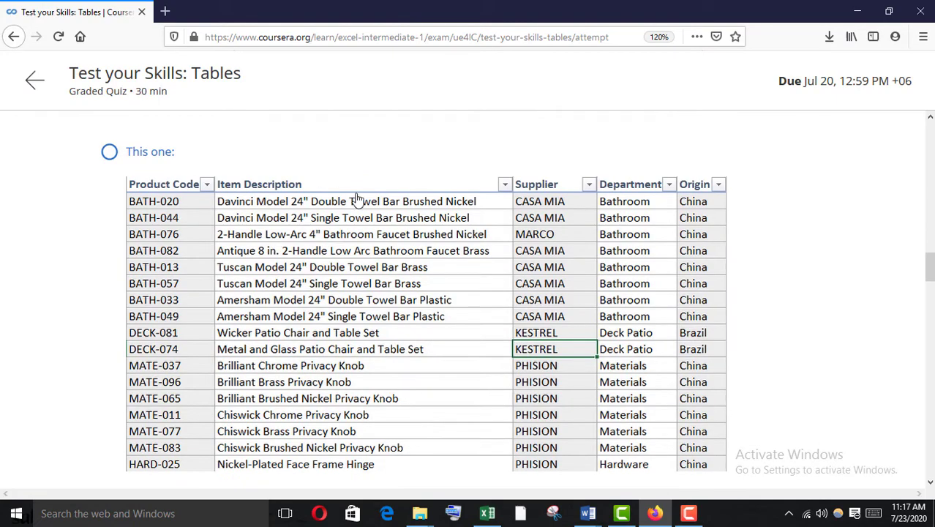
pyautogui.scroll(-2, 386, 314)
pyautogui.scroll(-4, 388, 267)
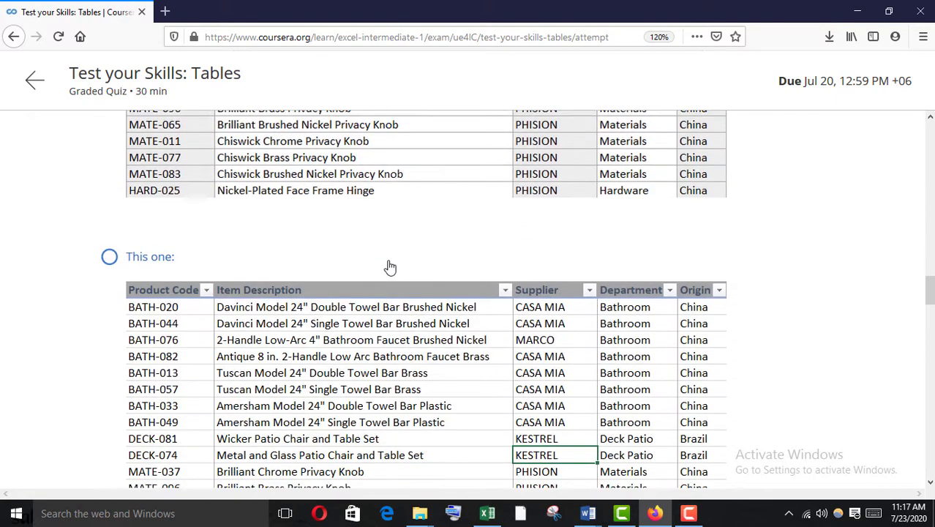
pyautogui.scroll(3, 399, 274)
pyautogui.scroll(-1, 267, 336)
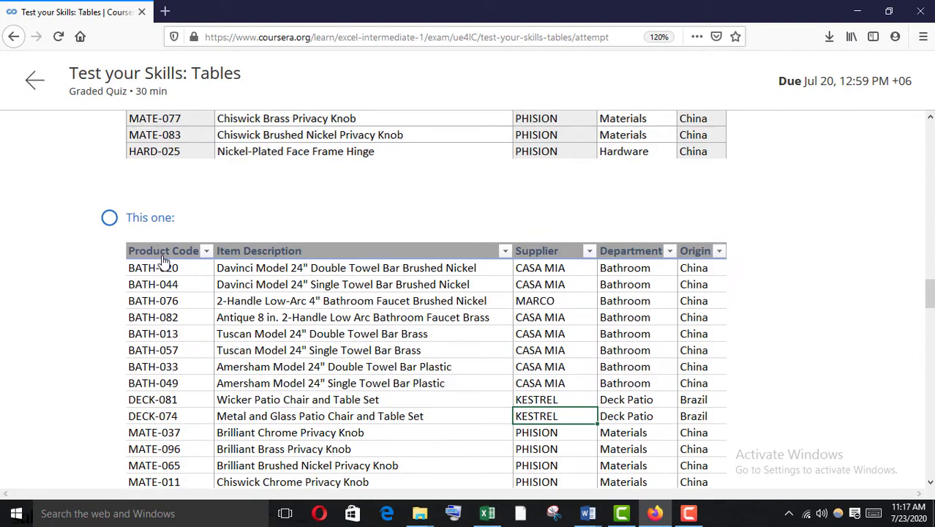
pyautogui.scroll(-2, 272, 269)
pyautogui.scroll(-4, 248, 220)
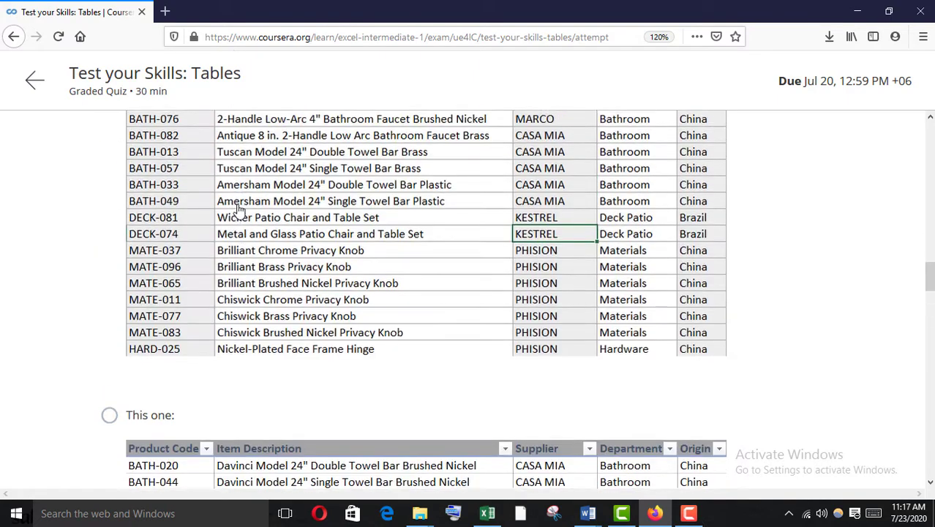
pyautogui.scroll(1, 117, 235)
pyautogui.click(111, 231)
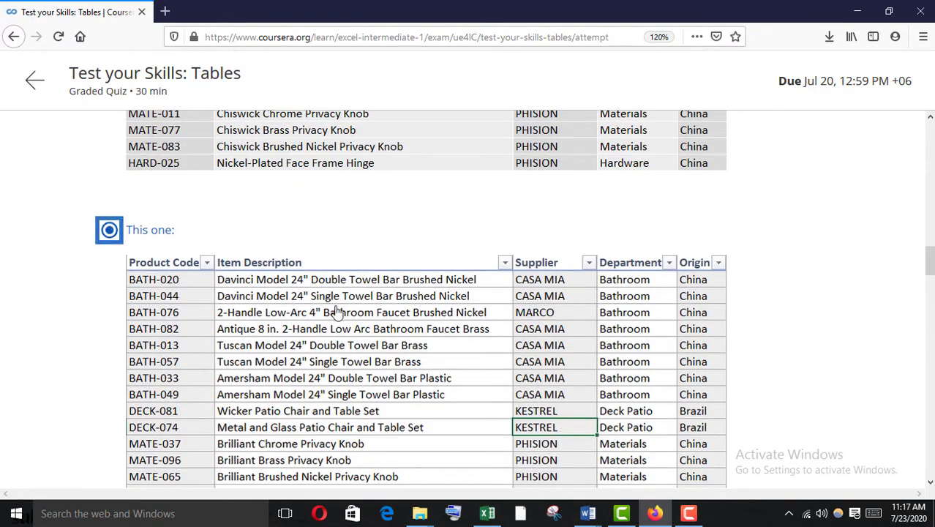
pyautogui.scroll(-2, 332, 313)
pyautogui.scroll(1, 247, 203)
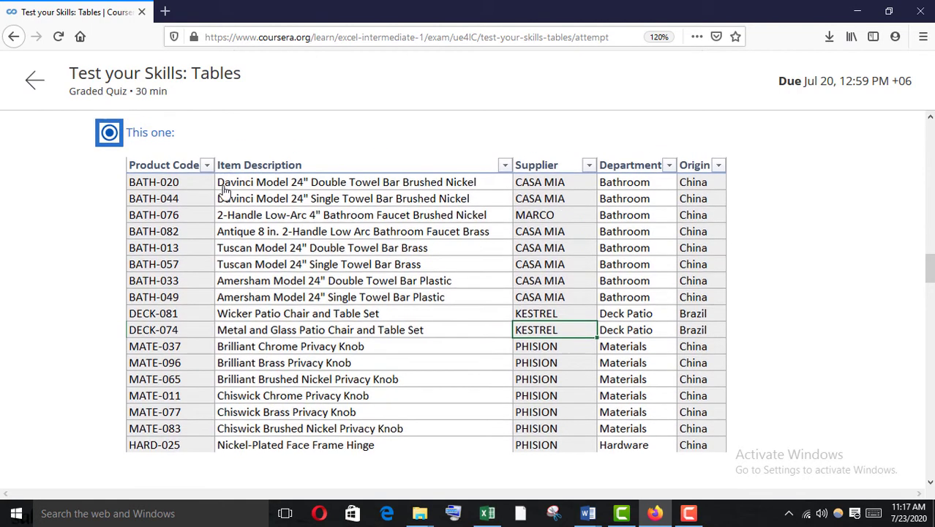
# Step: Following question 4, switch to Excel, turn on the inventory table's Total Row and set the Retail Price calculation to Average
pyautogui.scroll(-10, 455, 268)
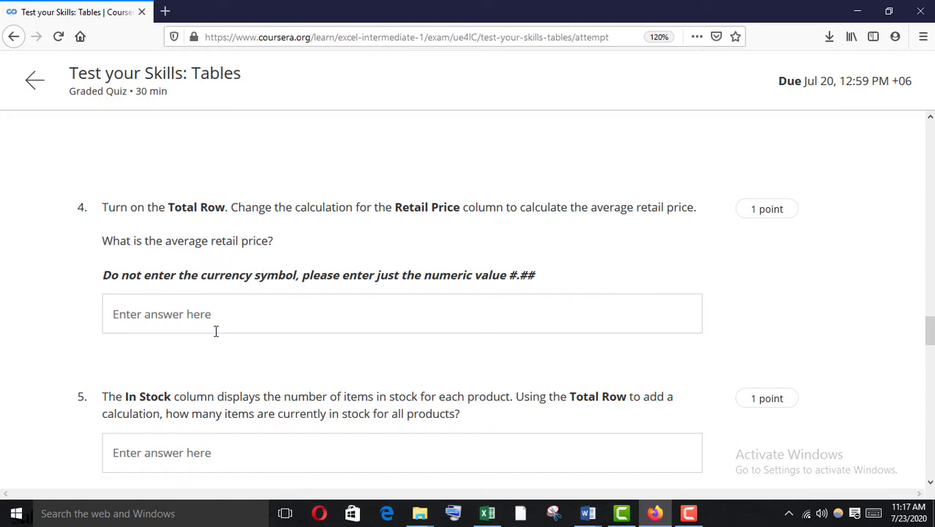
pyautogui.moveTo(488, 512)
pyautogui.click(486, 458)
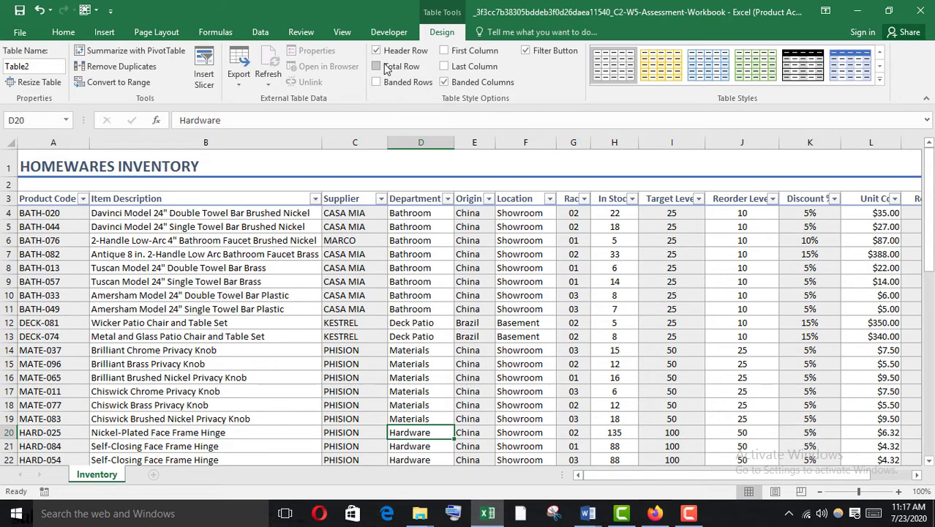
pyautogui.click(376, 66)
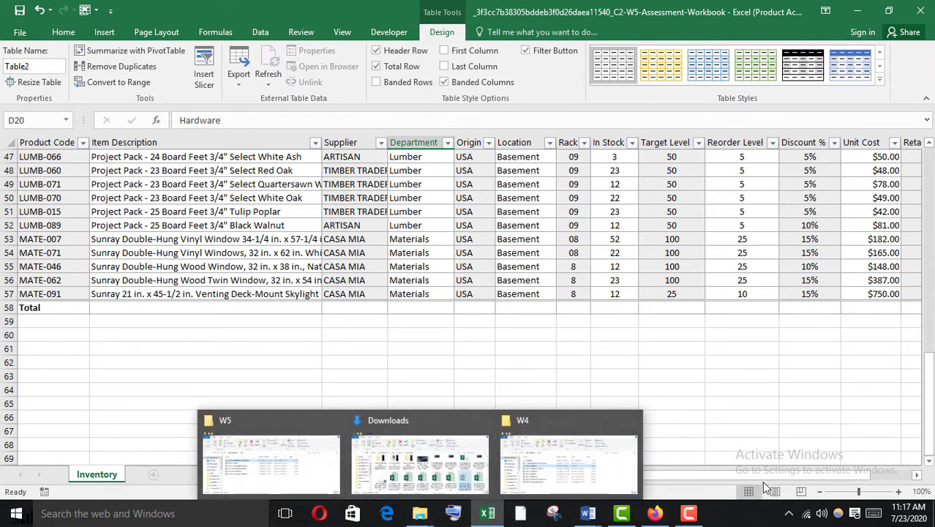
pyautogui.hscroll(2, 759, 474)
pyautogui.scroll(6, 659, 176)
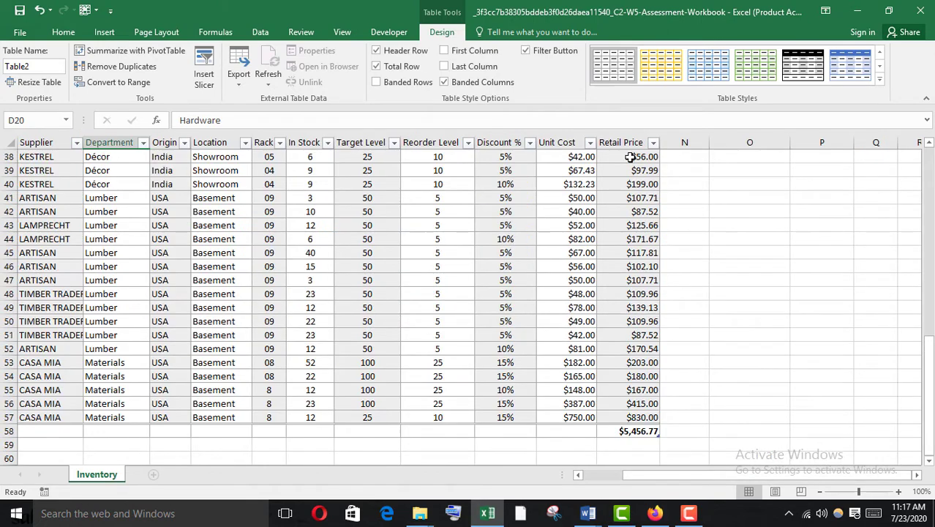
pyautogui.scroll(-6, 644, 307)
pyautogui.click(633, 308)
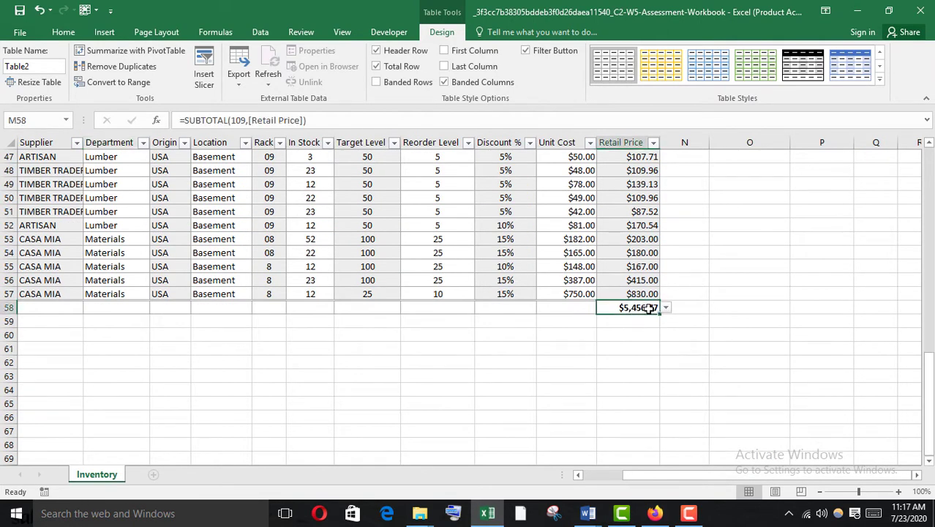
pyautogui.click(665, 308)
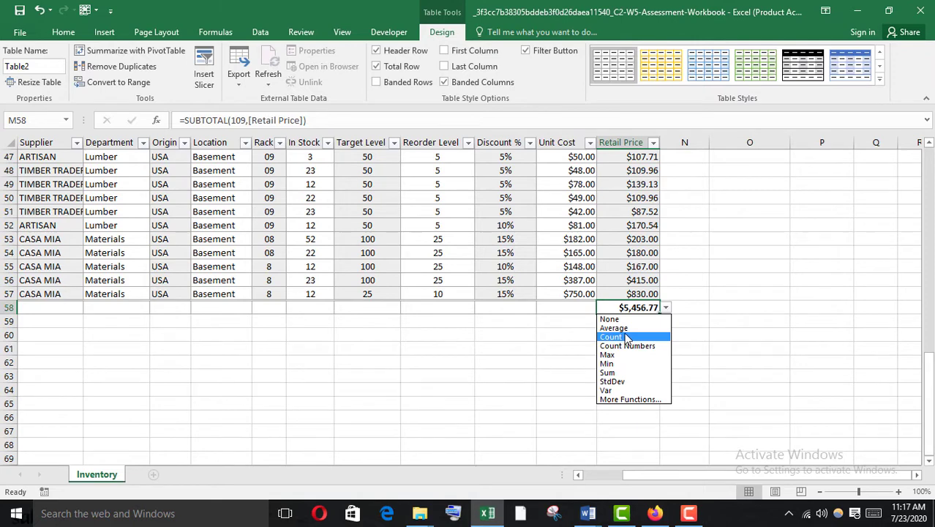
pyautogui.click(622, 328)
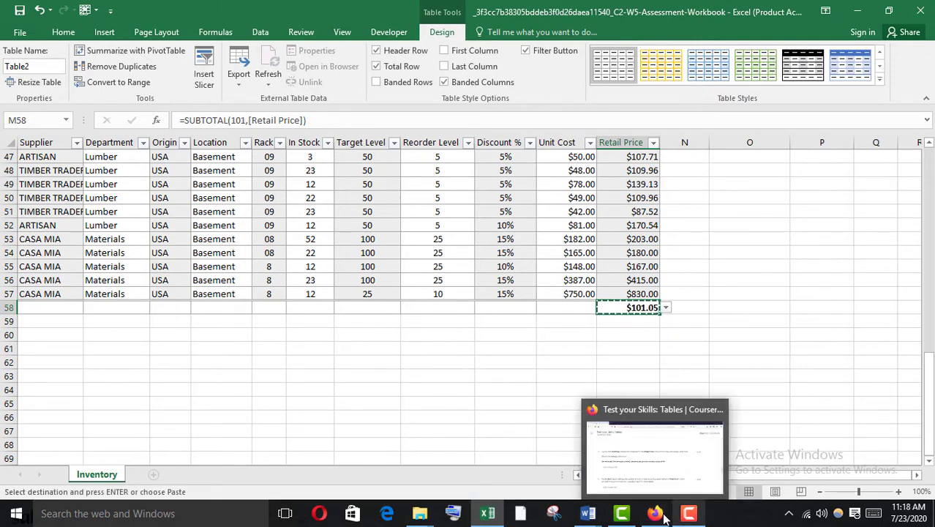
# Step: Switch to the quiz in Firefox and enter $101.05 as the answer to question 4
pyautogui.click(661, 437)
pyautogui.click(285, 316)
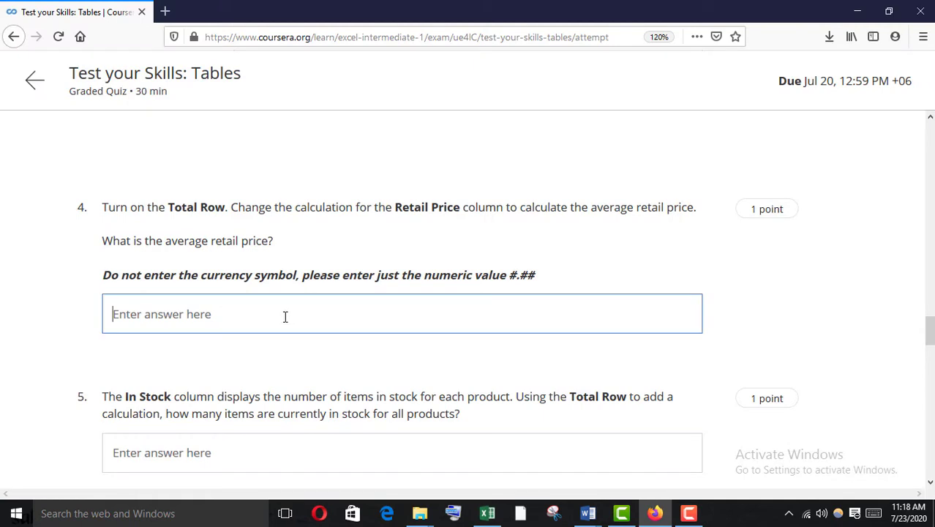
pyautogui.write('$101.05')
# Step: Read question 5 in the quiz, switch to Excel and set the Total Row calculation for the In Stock column to Sum
pyautogui.scroll(-3, 285, 316)
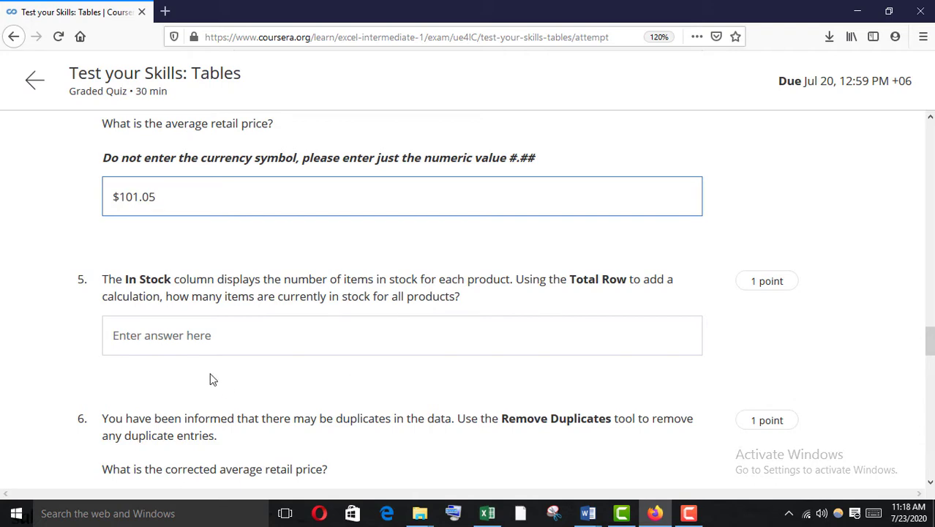
pyautogui.moveTo(163, 297); pyautogui.dragTo(319, 329)
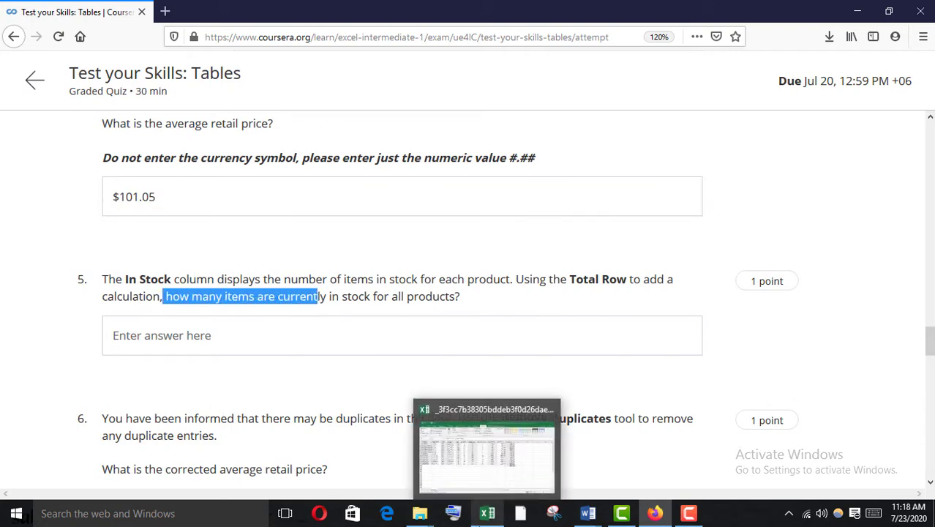
pyautogui.click(484, 469)
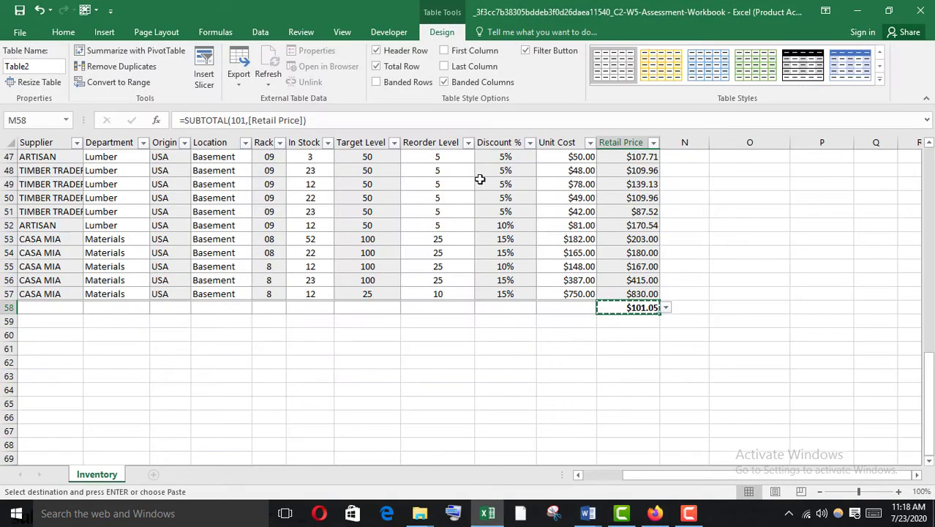
pyautogui.scroll(2, 459, 156)
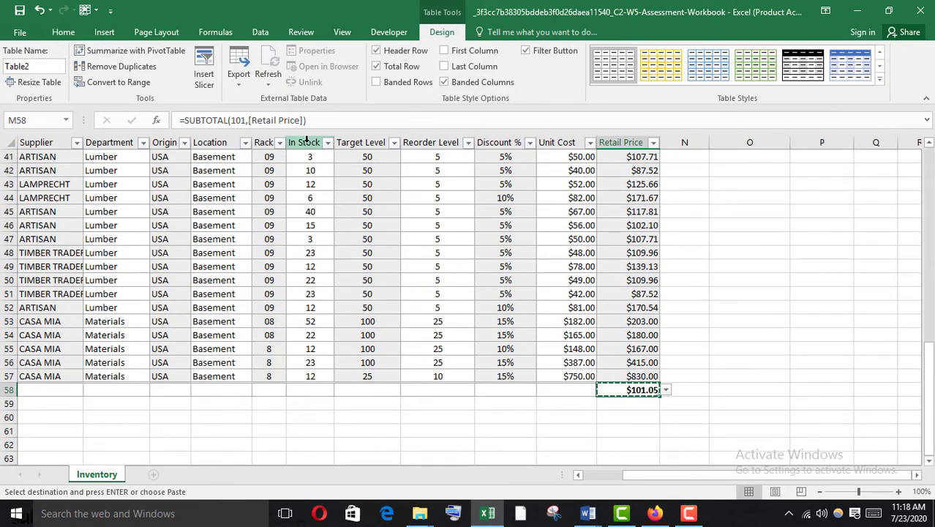
pyautogui.click(311, 391)
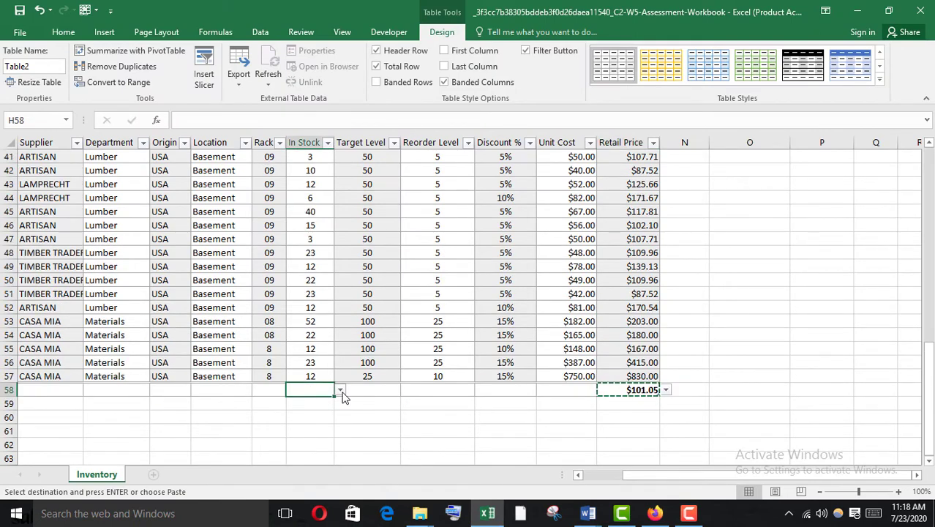
pyautogui.click(340, 390)
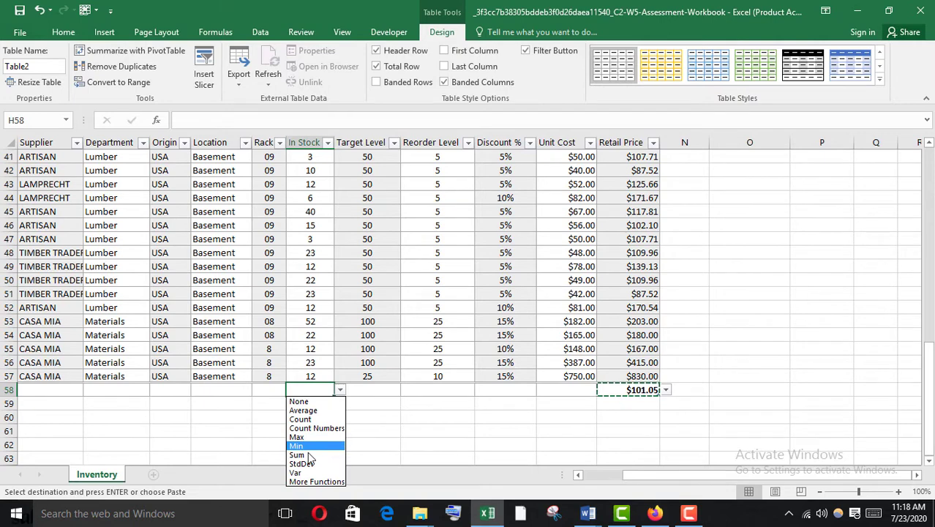
pyautogui.click(304, 454)
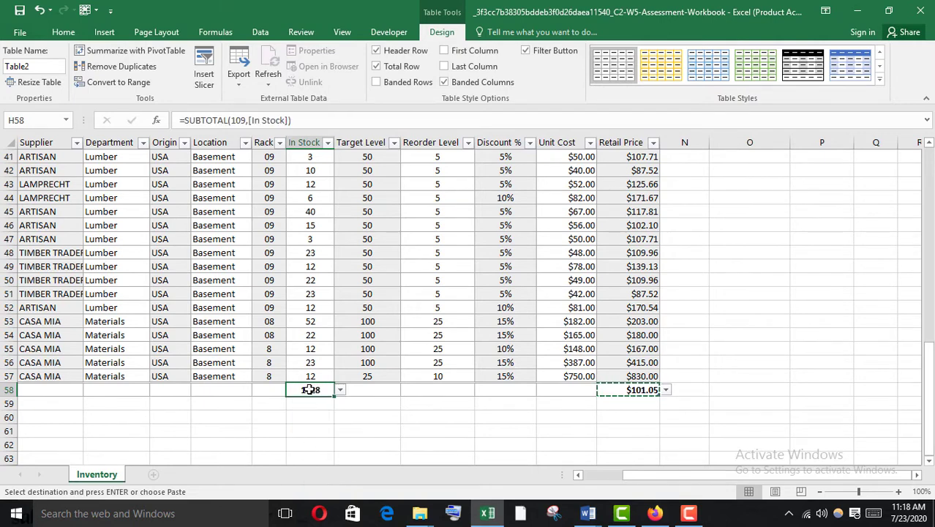
# Step: Copy the In Stock total, switch to the quiz in Firefox and enter 1428 as the answer to question 5
pyautogui.hotkey('ctrl', 'c')
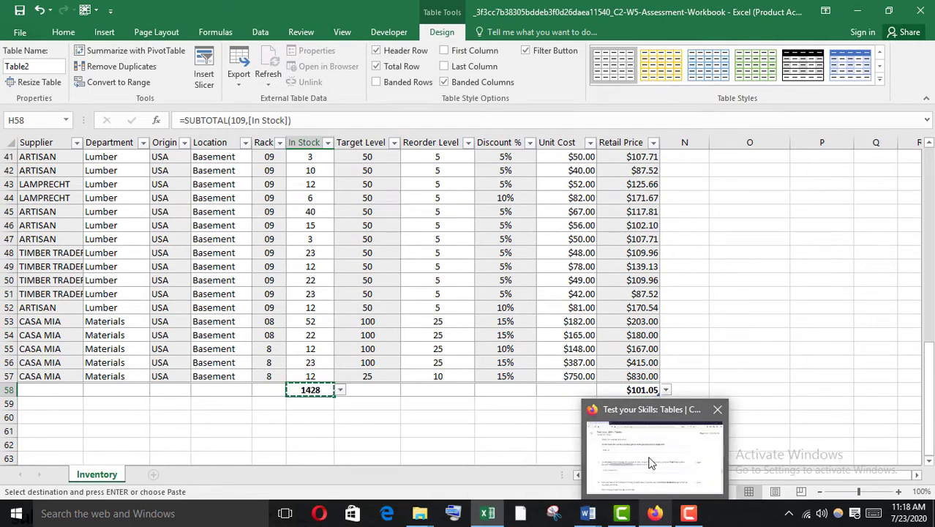
pyautogui.click(670, 514)
pyautogui.click(124, 335)
pyautogui.hotkey('ctrl', 'v')
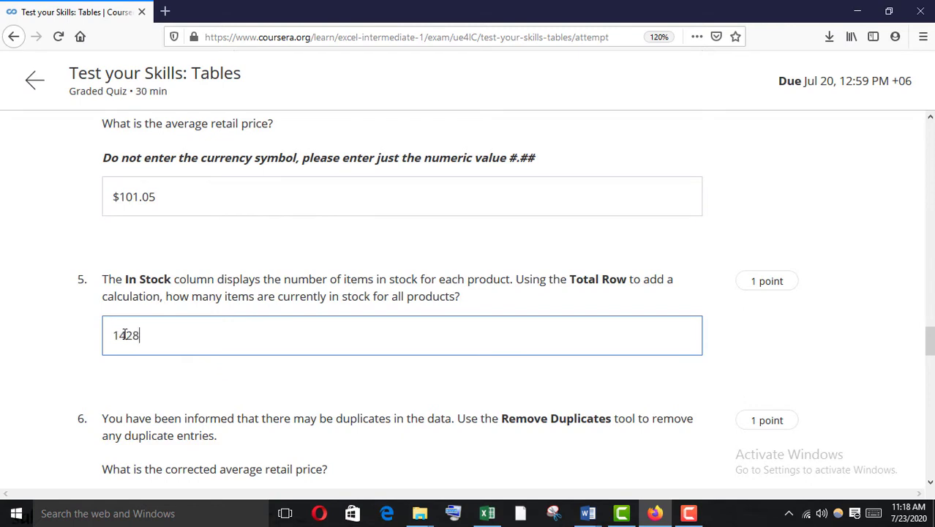
pyautogui.moveTo(161, 295); pyautogui.dragTo(259, 295)
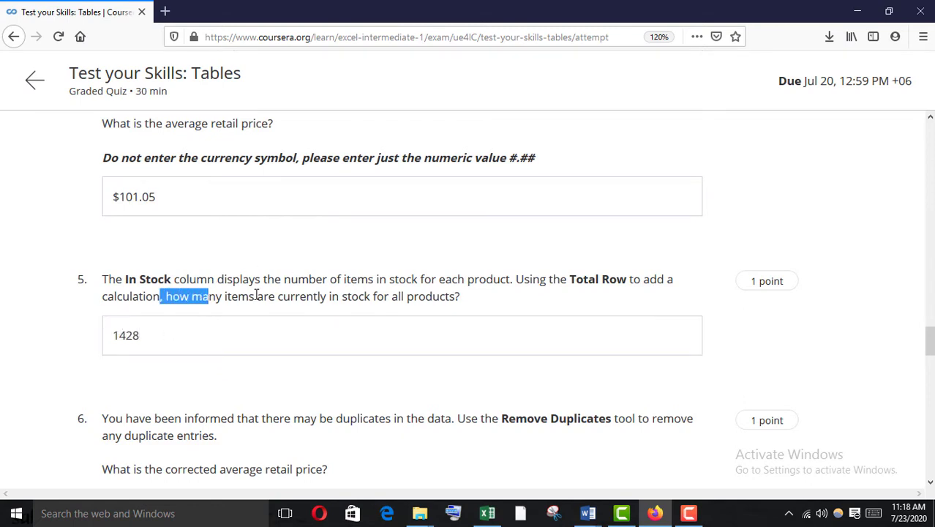
pyautogui.click(117, 295)
pyautogui.moveTo(167, 296); pyautogui.dragTo(276, 295)
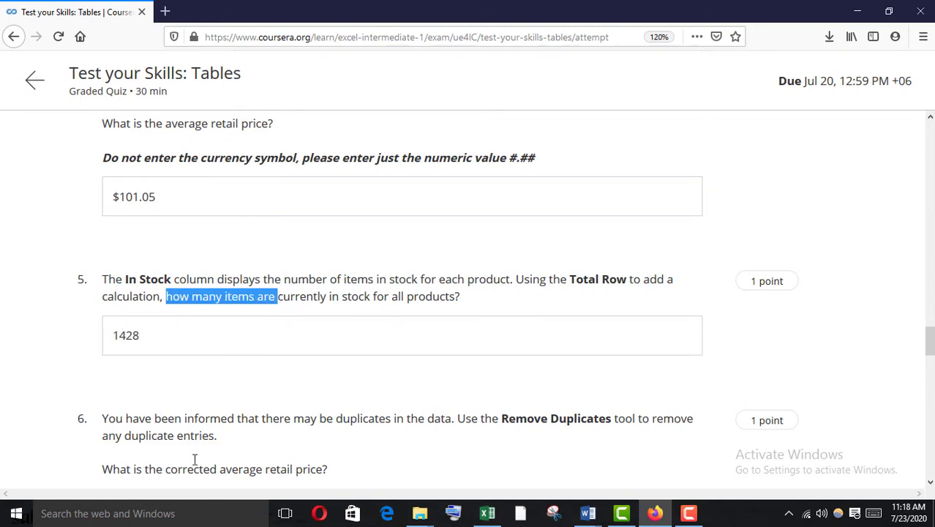
# Step: Read question 6's instructions on removing duplicate entries in the quiz and switch to the inventory workbook in Excel
pyautogui.scroll(-2, 214, 436)
pyautogui.click(172, 352)
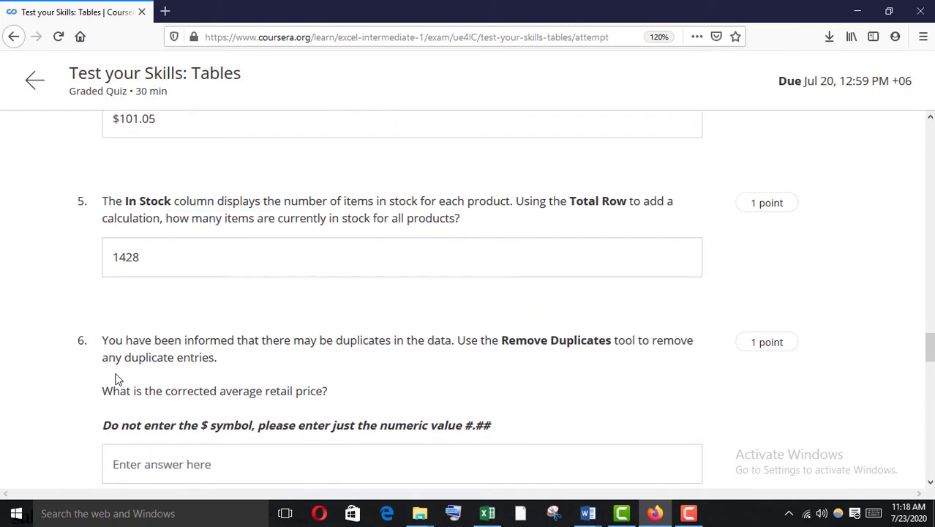
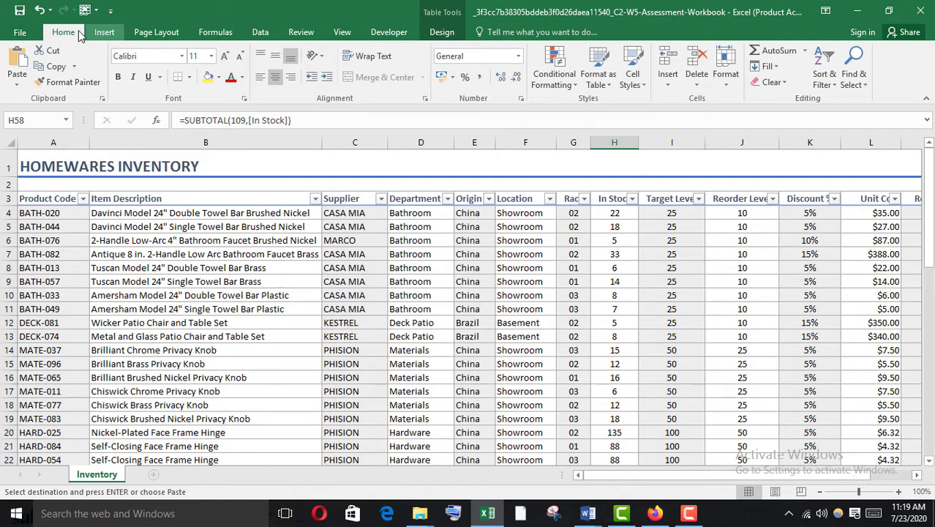
pyautogui.scroll(-1, 542, 80)
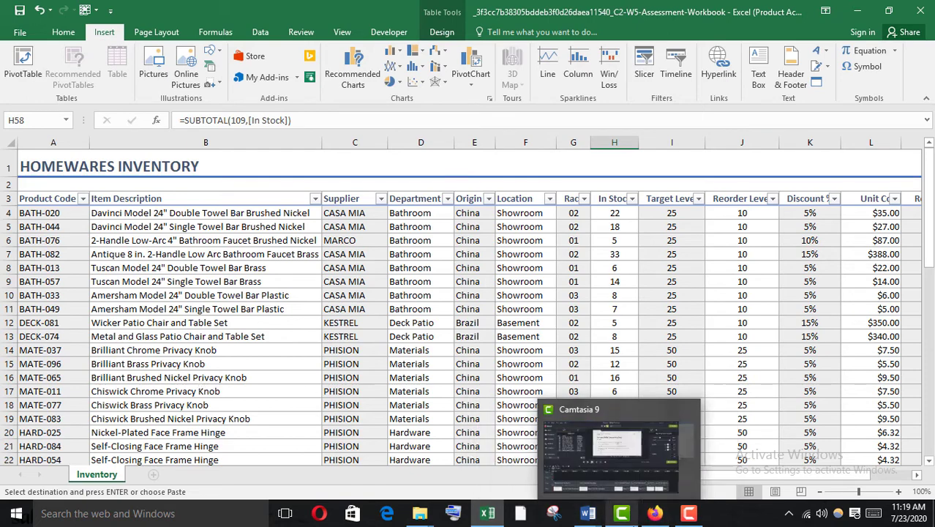
pyautogui.click(655, 513)
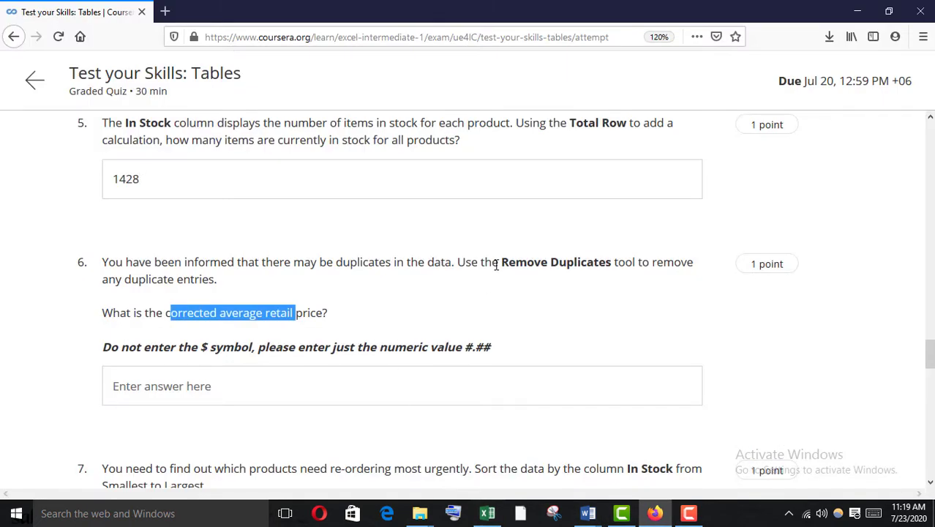
pyautogui.moveTo(496, 265); pyautogui.dragTo(628, 278)
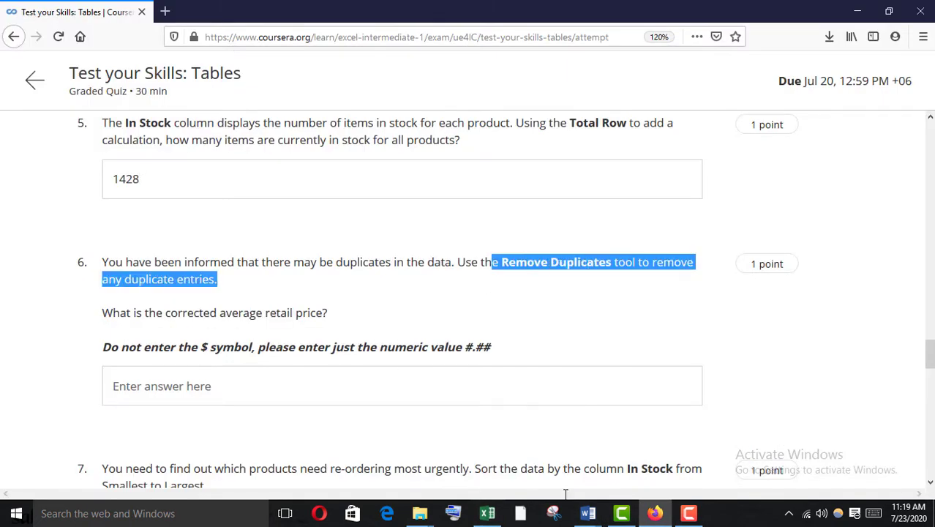
pyautogui.click(487, 514)
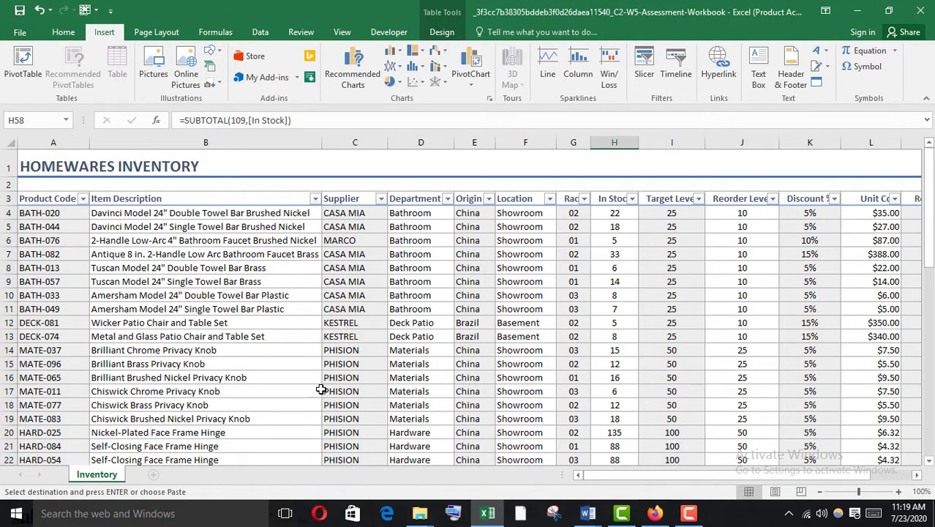
# Step: Remove duplicate rows from the inventory table, comparing only the Product Code column
pyautogui.click(55, 192)
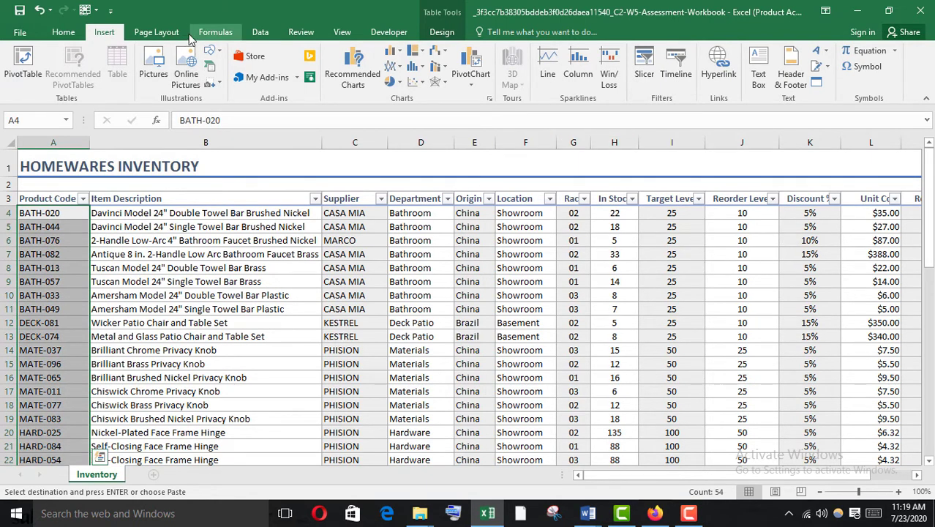
pyautogui.click(259, 33)
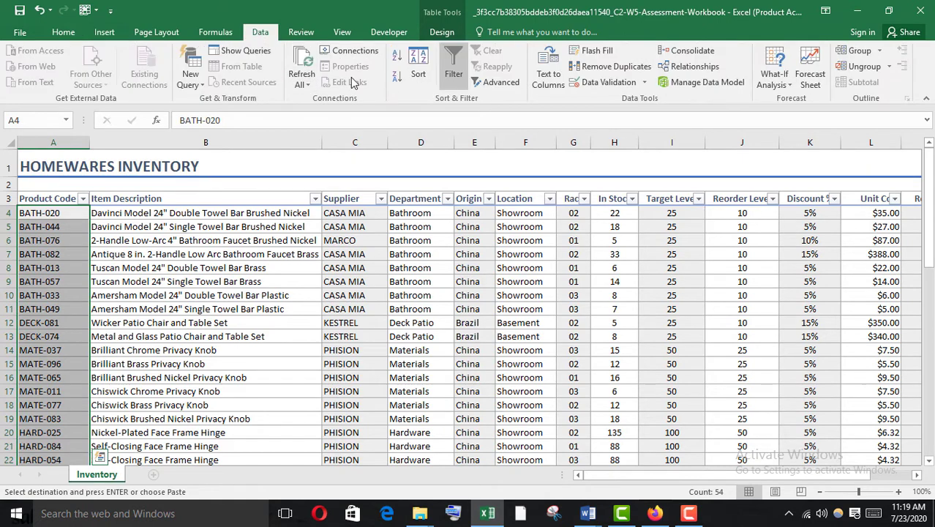
pyautogui.click(594, 68)
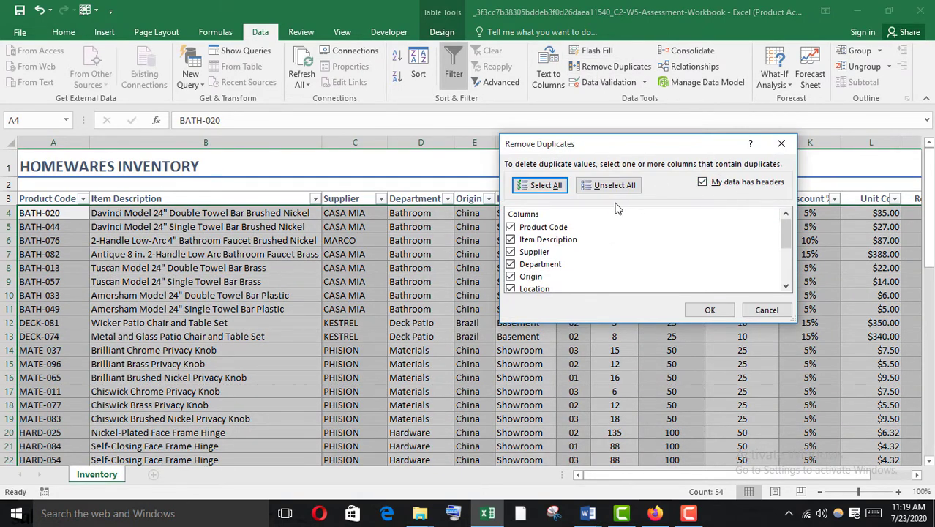
pyautogui.click(591, 190)
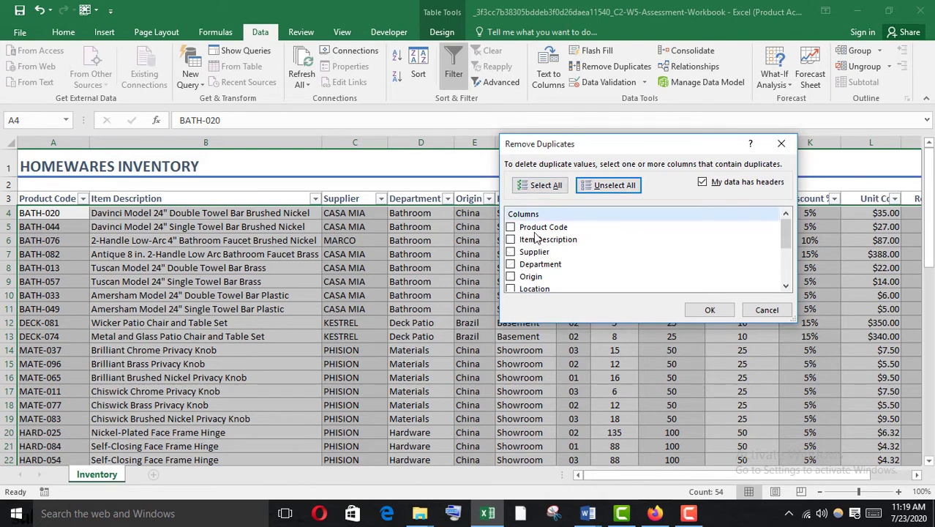
pyautogui.click(510, 228)
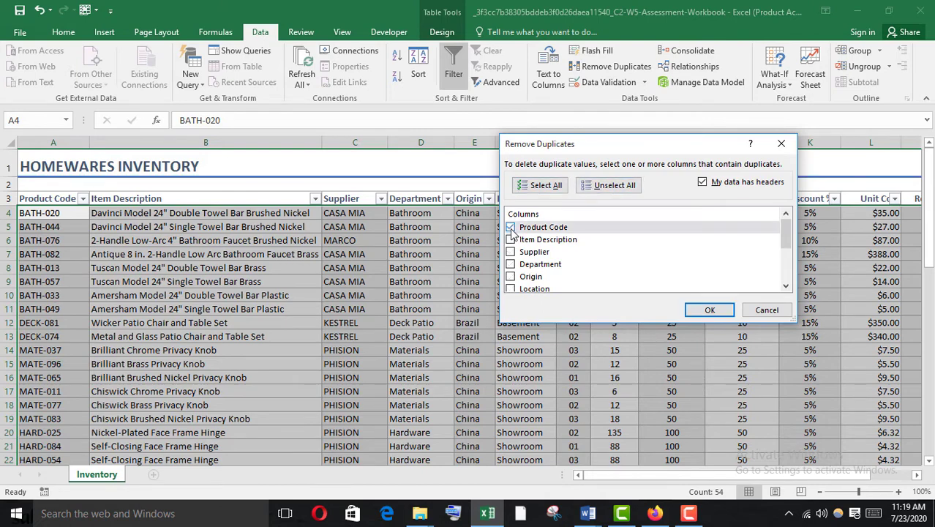
pyautogui.click(710, 310)
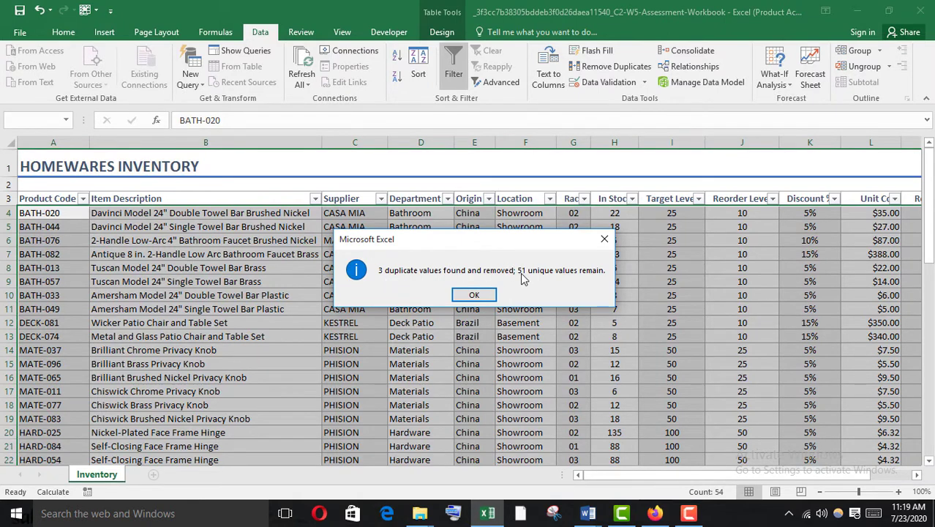
pyautogui.click(465, 297)
pyautogui.click(577, 336)
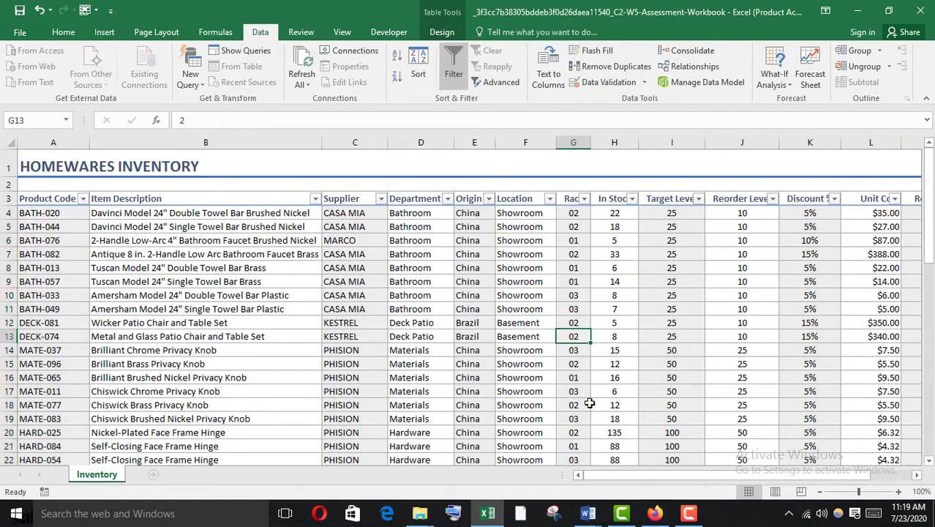
# Step: Recheck question 6 in Firefox, return to Excel and select Average for the Retail Price column in the Total Row
pyautogui.moveTo(627, 472); pyautogui.dragTo(794, 467)
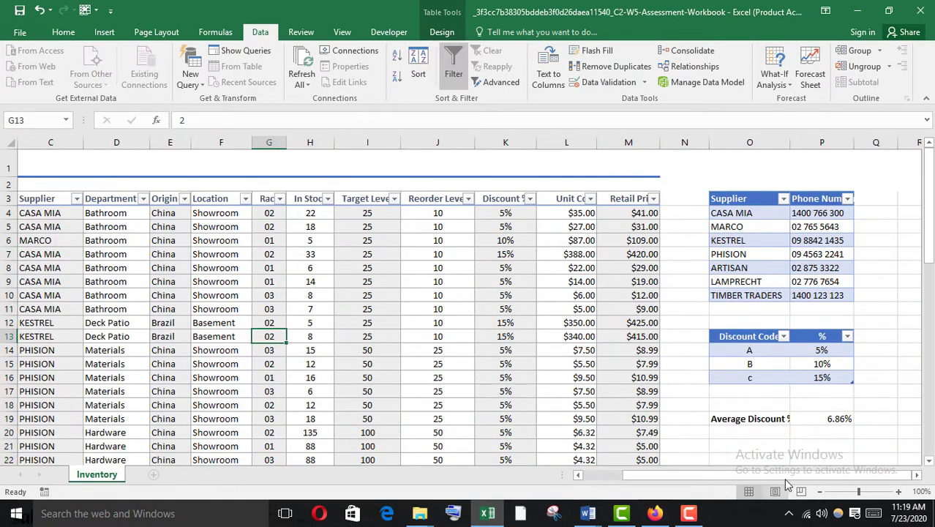
pyautogui.moveTo(655, 512)
pyautogui.click(659, 485)
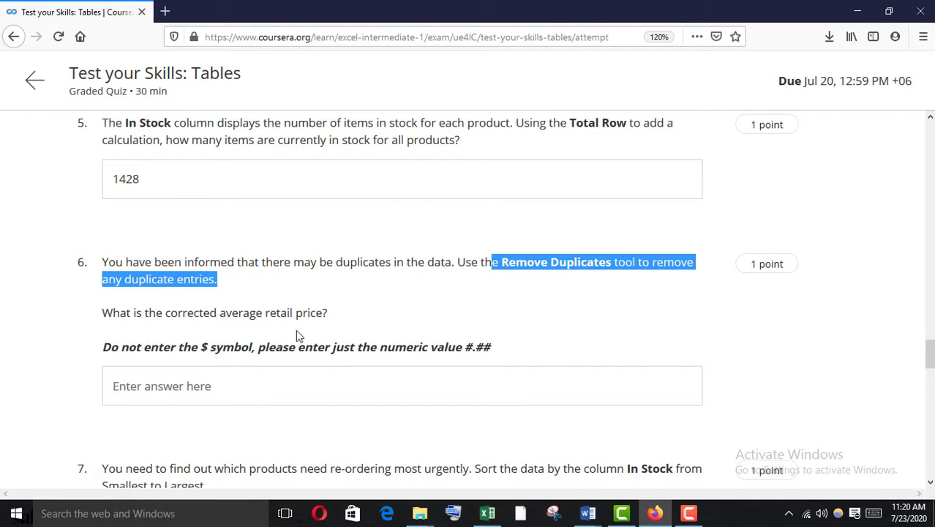
pyautogui.moveTo(207, 314); pyautogui.dragTo(344, 315)
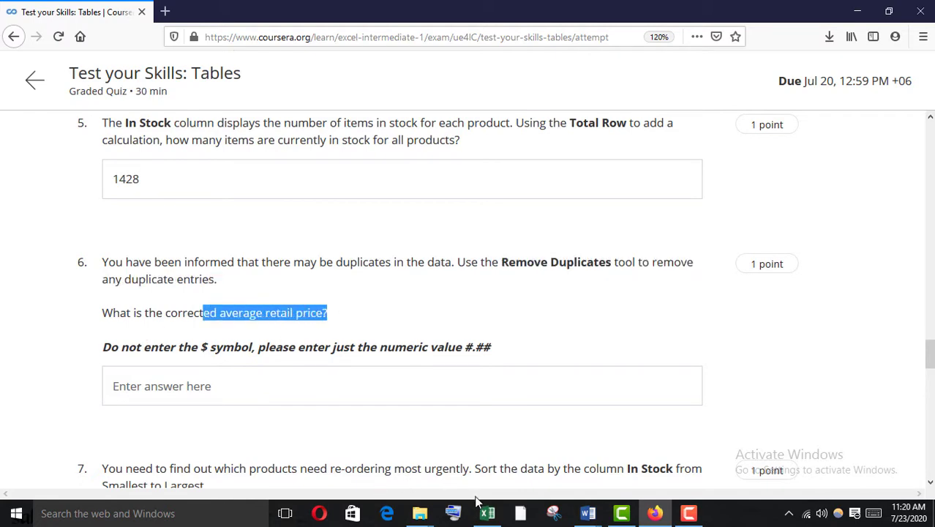
pyautogui.moveTo(487, 511)
pyautogui.click(490, 469)
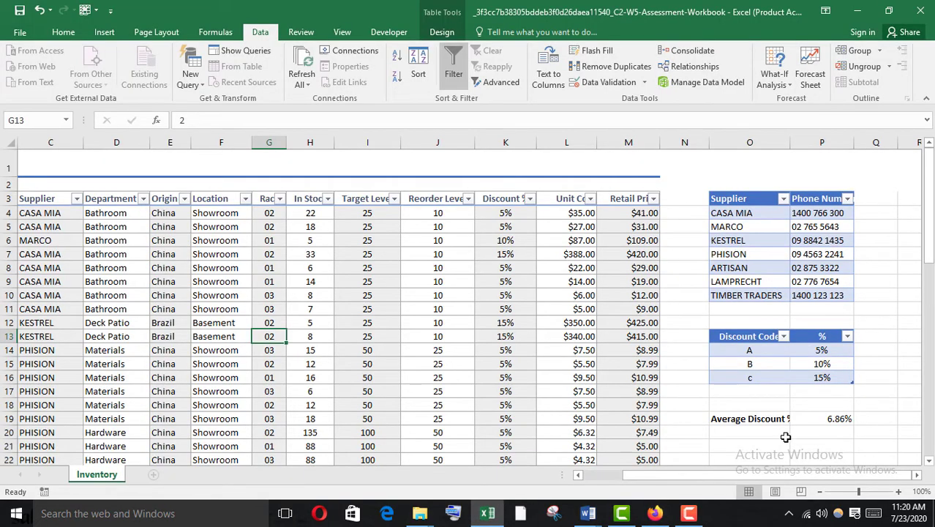
pyautogui.scroll(-5, 783, 347)
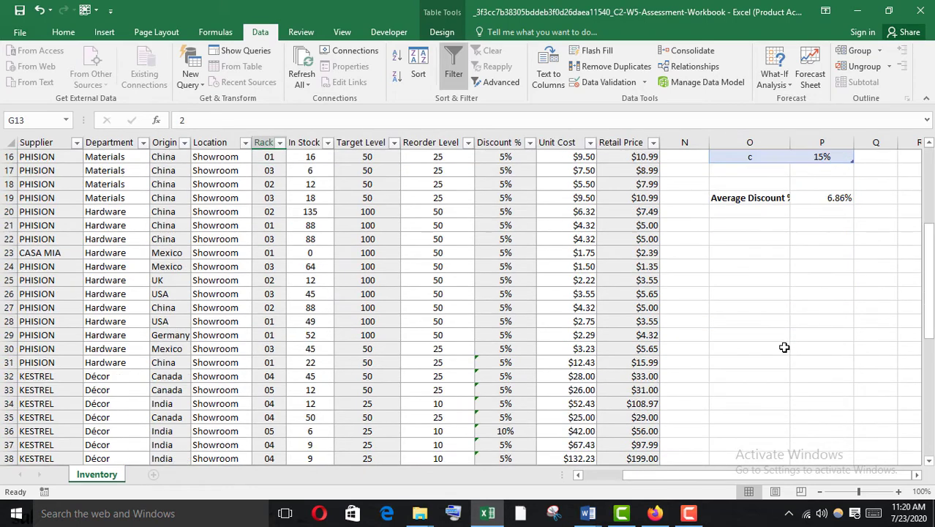
pyautogui.scroll(-11, 784, 347)
pyautogui.click(630, 238)
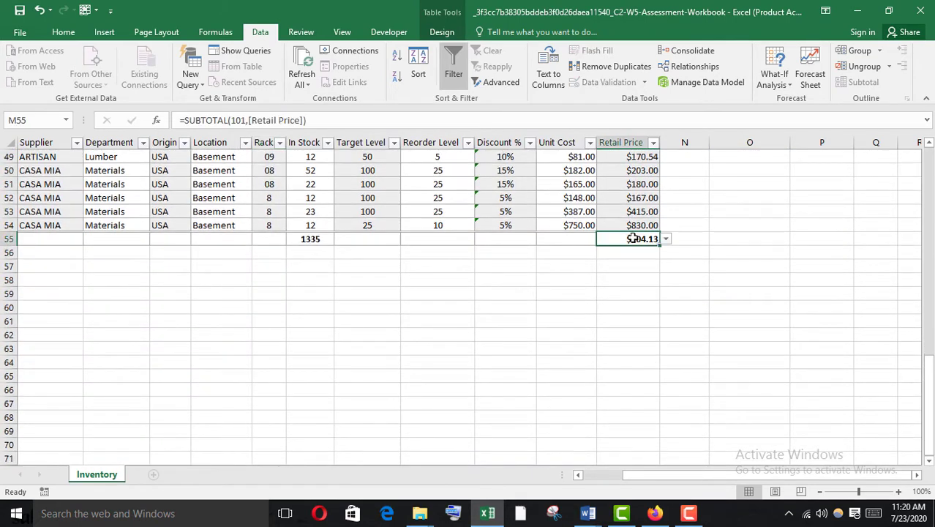
pyautogui.click(666, 238)
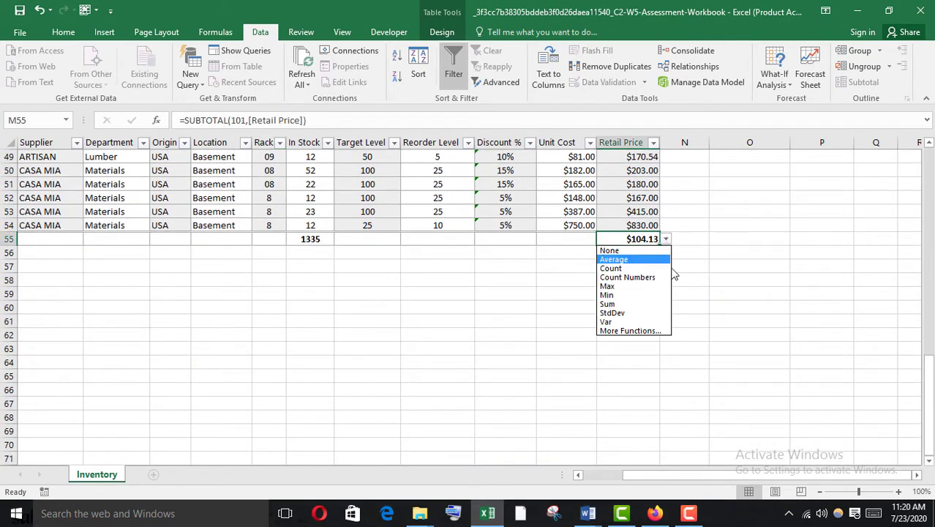
pyautogui.click(622, 261)
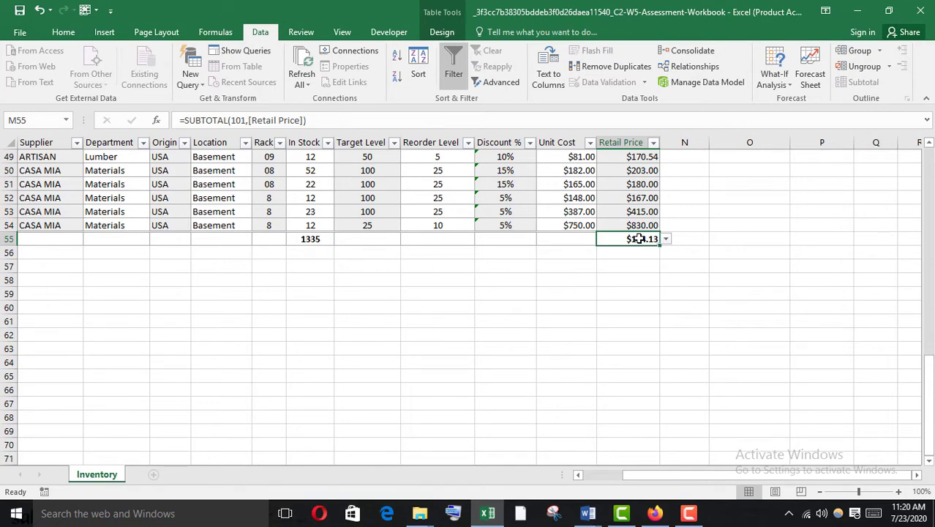
# Step: Switch to the quiz in Firefox and enter $104.13 as the answer to question 6
pyautogui.moveTo(655, 513)
pyautogui.click(647, 438)
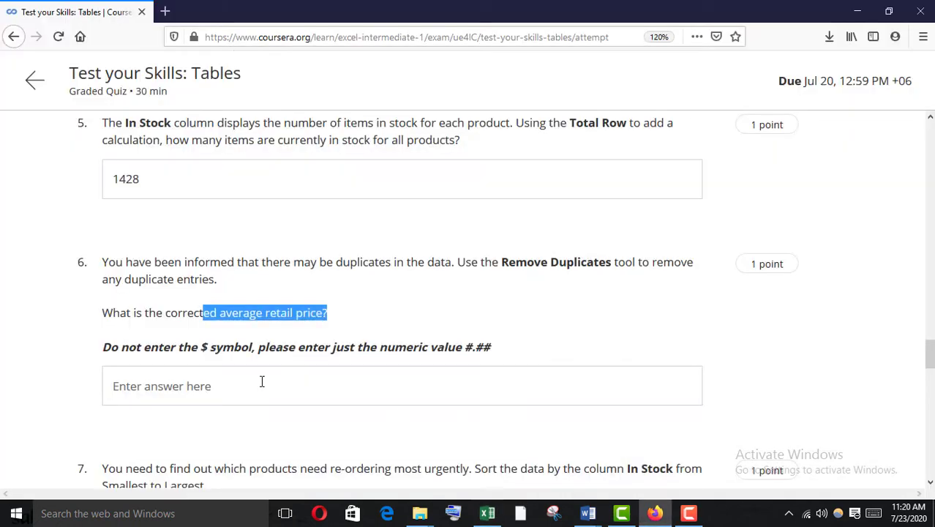
pyautogui.click(234, 377)
pyautogui.write('$104.13')
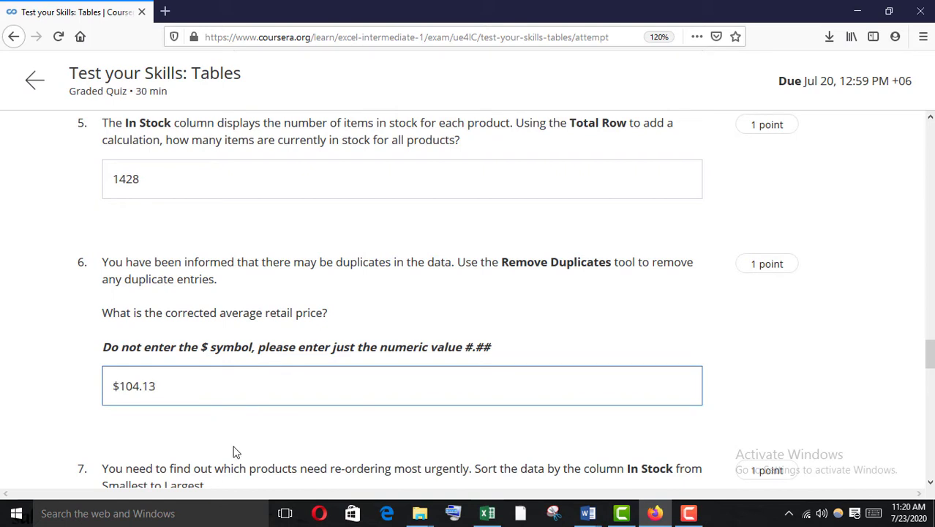
# Step: Read question 7 in the quiz, switch to Excel and sort the inventory table by In Stock from smallest to largest
pyautogui.scroll(-3, 245, 421)
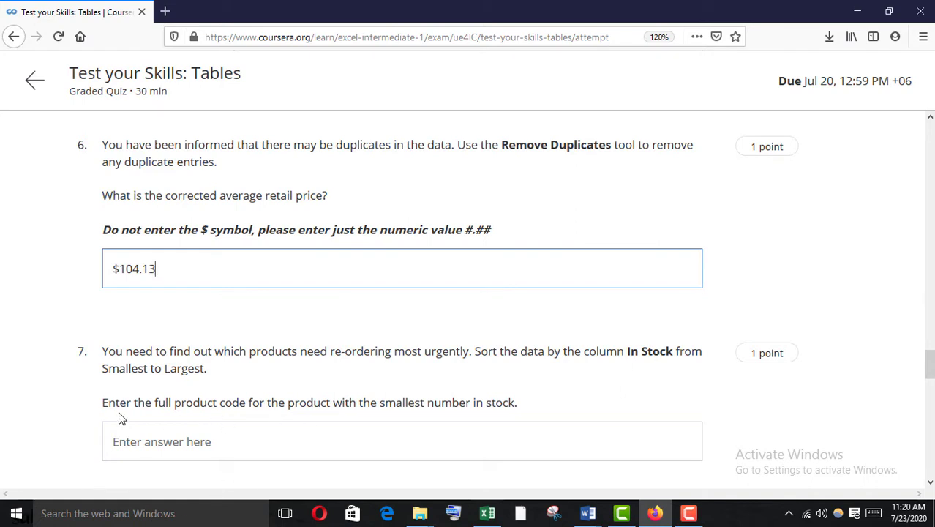
pyautogui.moveTo(150, 400); pyautogui.dragTo(494, 402)
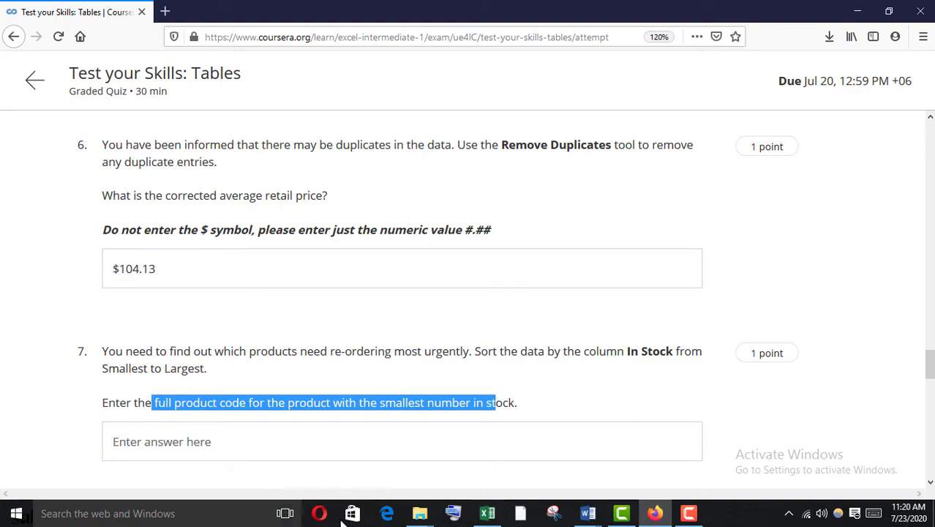
pyautogui.moveTo(487, 512)
pyautogui.click(489, 488)
pyautogui.scroll(13, 497, 417)
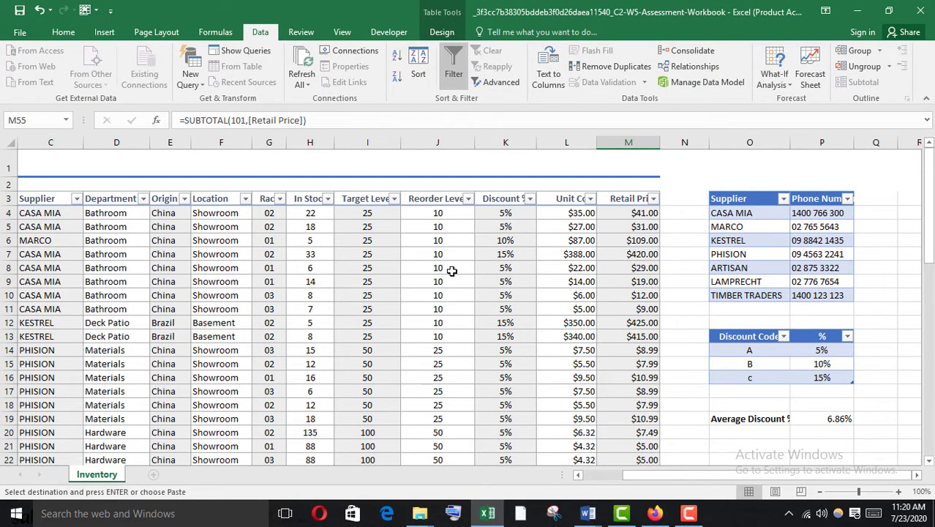
pyautogui.click(327, 199)
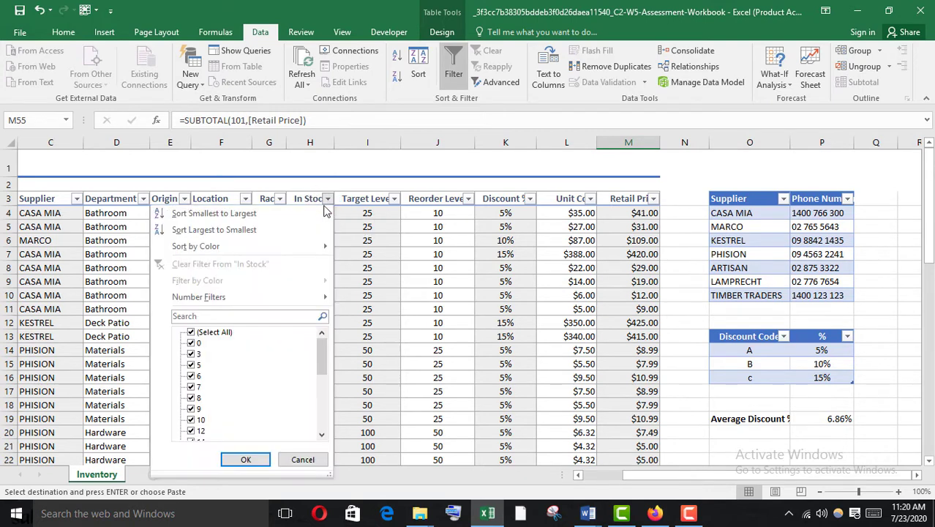
pyautogui.click(212, 214)
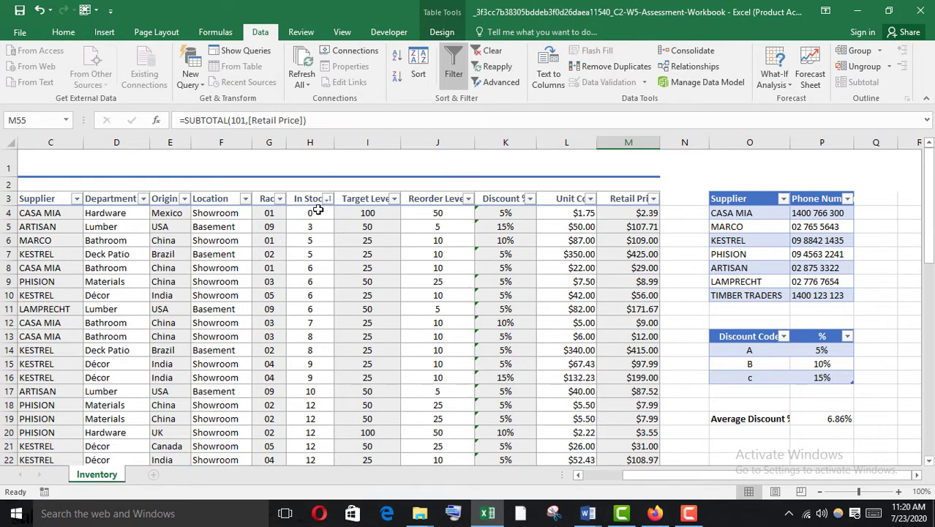
# Step: Copy the product code of the item with the smallest stock and enter HARD-015 as the answer to question 7 in Firefox
pyautogui.moveTo(732, 475); pyautogui.dragTo(477, 474)
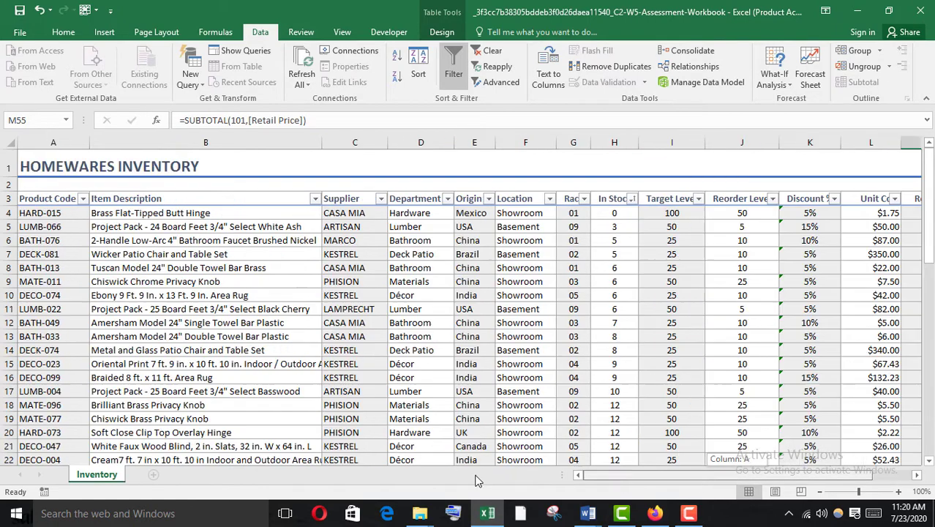
pyautogui.click(46, 215)
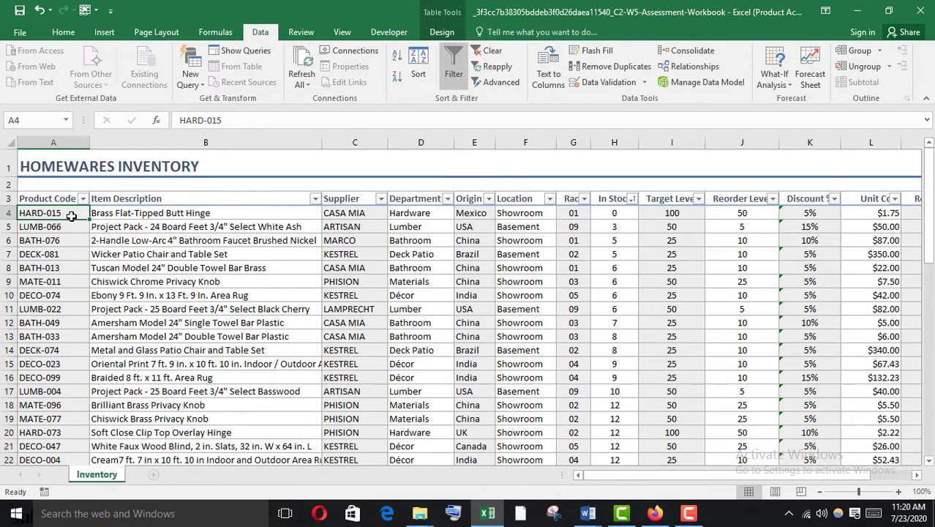
pyautogui.hotkey('ctrl', 'c')
pyautogui.moveTo(655, 514)
pyautogui.click(652, 469)
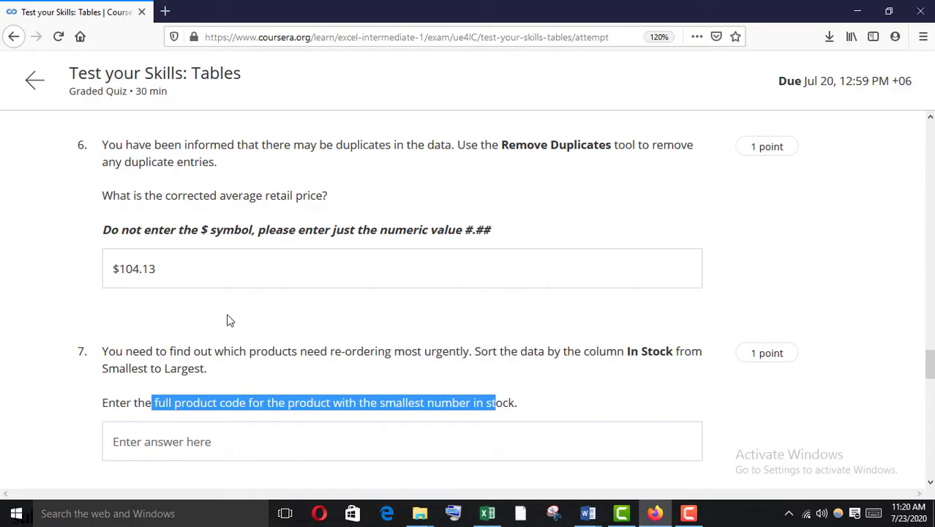
pyautogui.scroll(-1, 162, 409)
pyautogui.click(163, 404)
pyautogui.hotkey('ctrl', 'v')
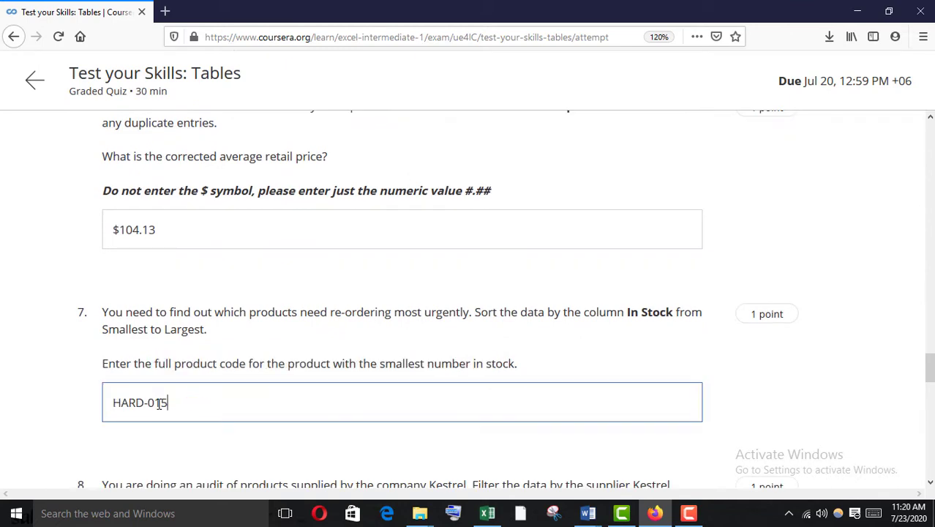
# Step: Read question 8 in the quiz, switch to Excel and filter the inventory table's Supplier column to show only KESTREL
pyautogui.scroll(-2, 159, 404)
pyautogui.scroll(-3, 159, 403)
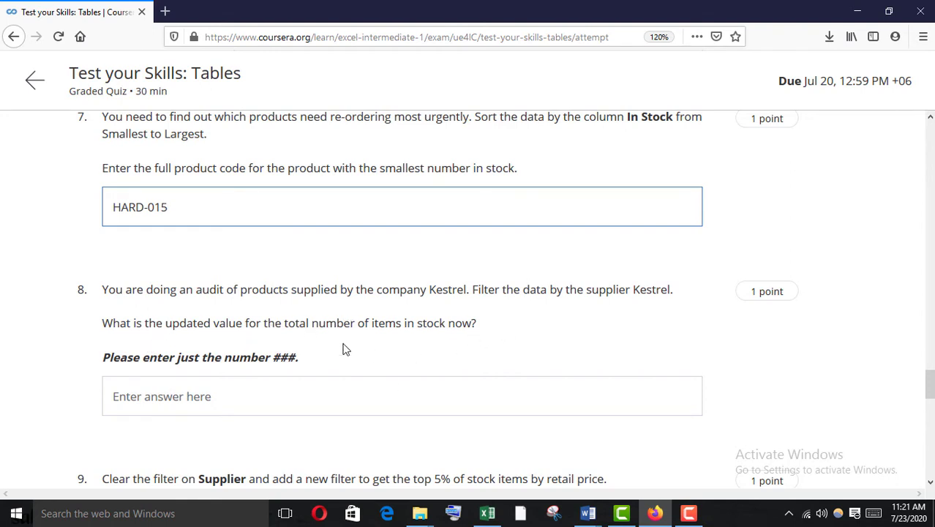
pyautogui.moveTo(487, 512)
pyautogui.click(495, 484)
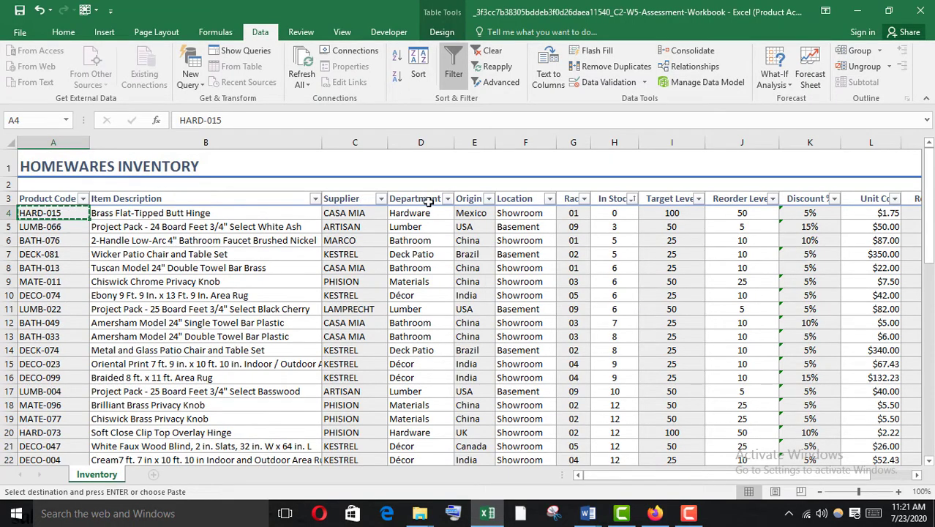
pyautogui.click(381, 199)
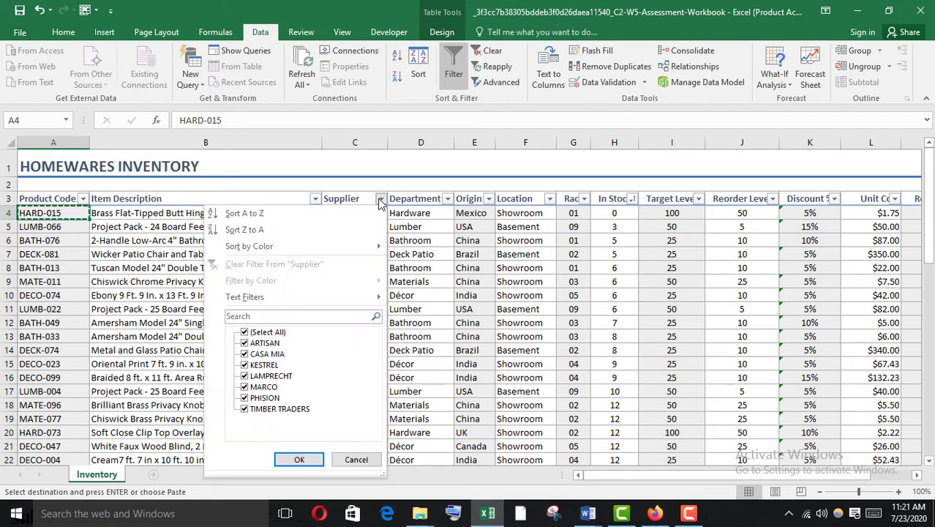
pyautogui.click(246, 333)
pyautogui.click(246, 365)
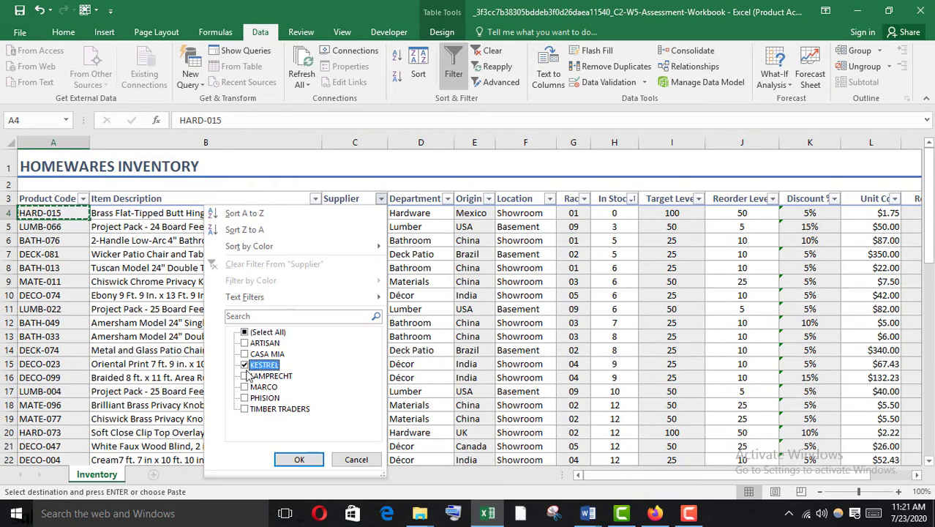
pyautogui.click(299, 460)
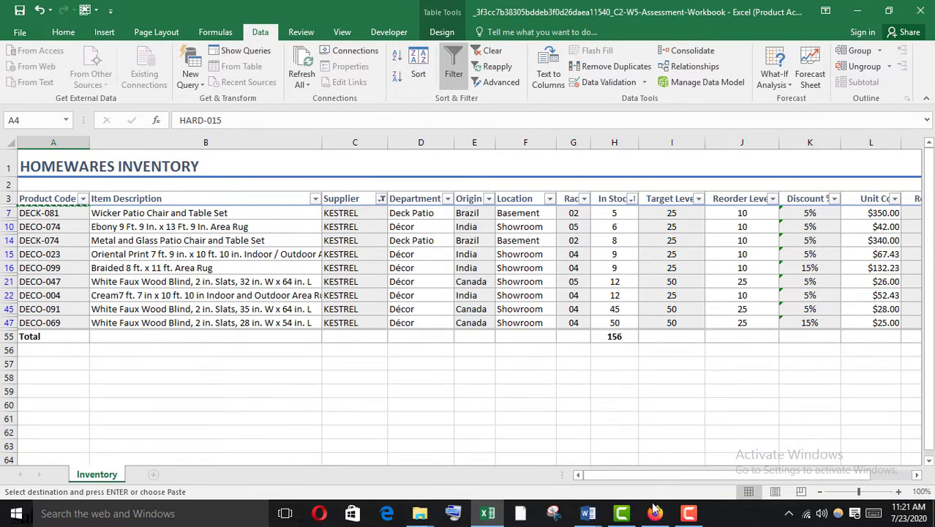
# Step: Recheck question 8 in Firefox, return to Excel and copy the In Stock total from the Total Row
pyautogui.moveTo(655, 509)
pyautogui.click(641, 472)
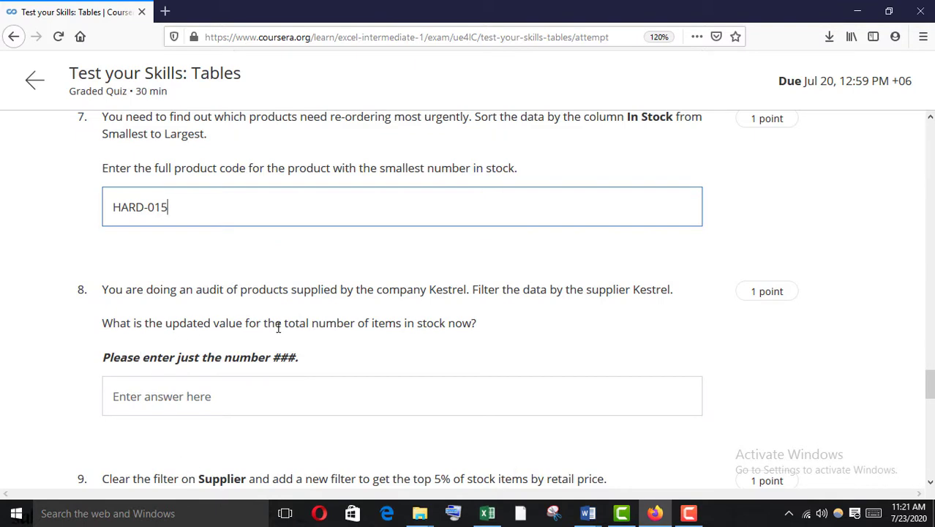
pyautogui.moveTo(276, 327); pyautogui.dragTo(445, 326)
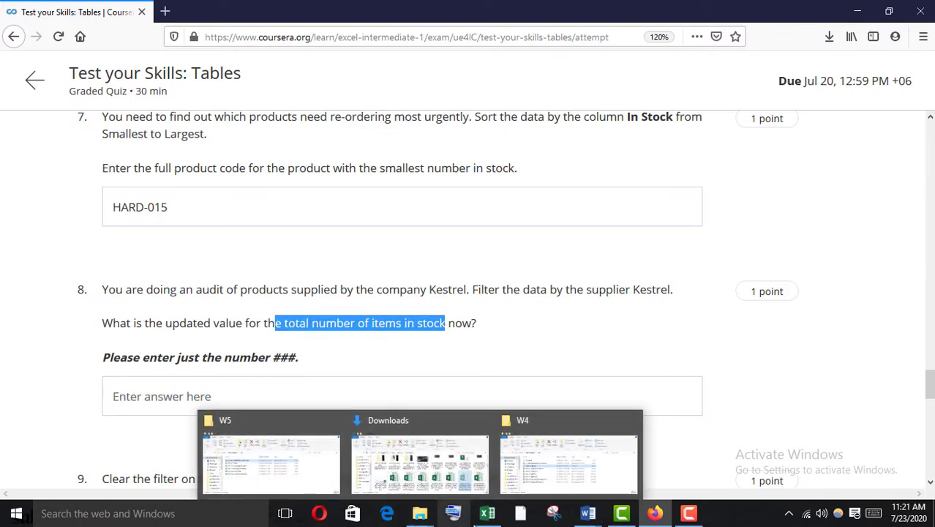
pyautogui.moveTo(487, 511)
pyautogui.click(491, 490)
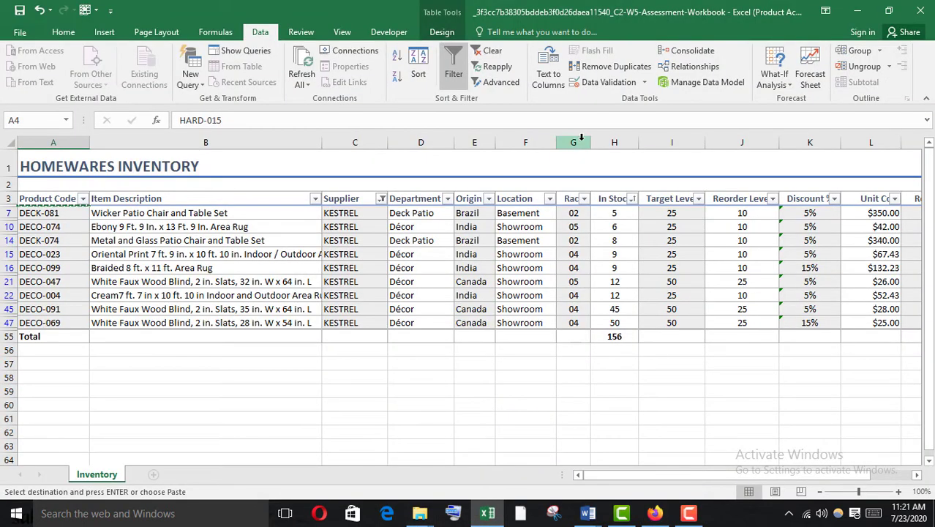
pyautogui.click(607, 337)
pyautogui.hotkey('ctrl', 'c')
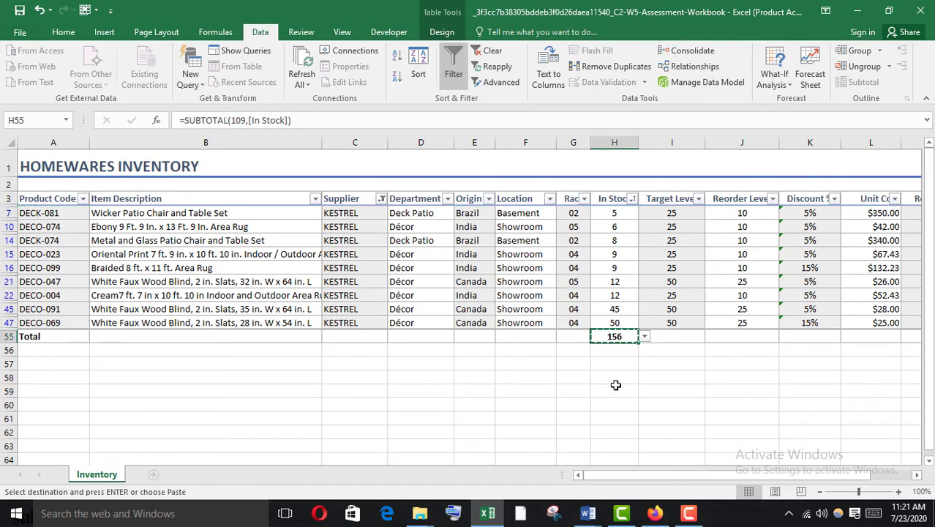
# Step: Switch to the quiz in Firefox and enter 156 as the answer to question 8
pyautogui.moveTo(654, 512)
pyautogui.click(639, 458)
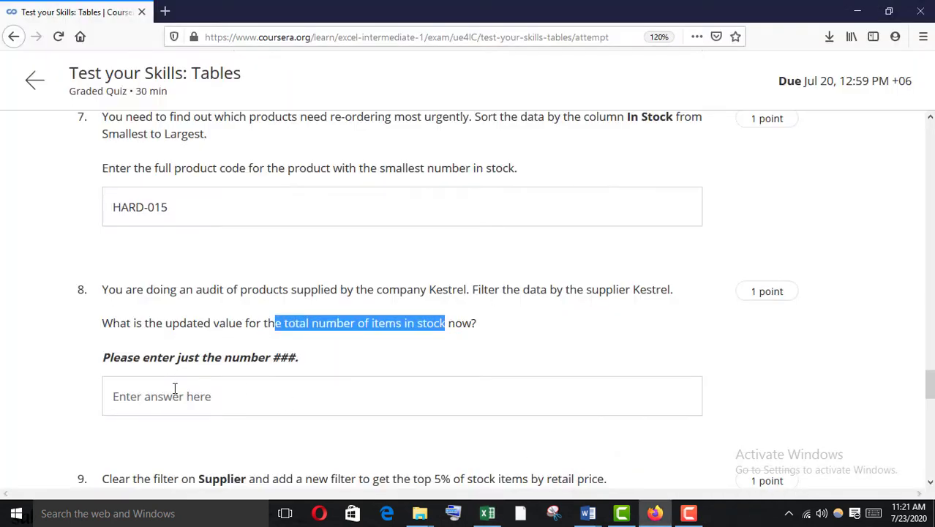
pyautogui.click(174, 388)
pyautogui.hotkey('ctrl', 'v')
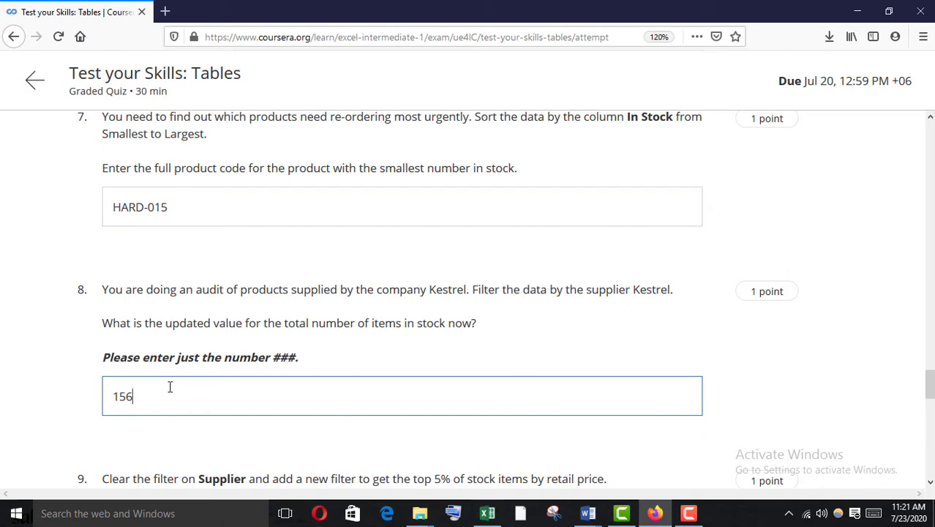
# Step: Read question 9 in the quiz, switch to Excel and clear the inventory table's filter and sort state
pyautogui.scroll(-3, 146, 322)
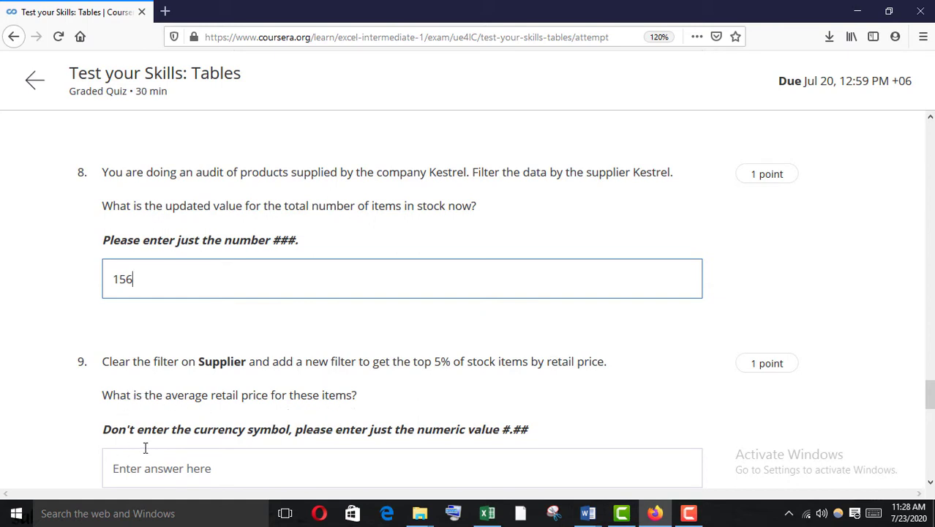
pyautogui.moveTo(117, 430); pyautogui.dragTo(414, 431)
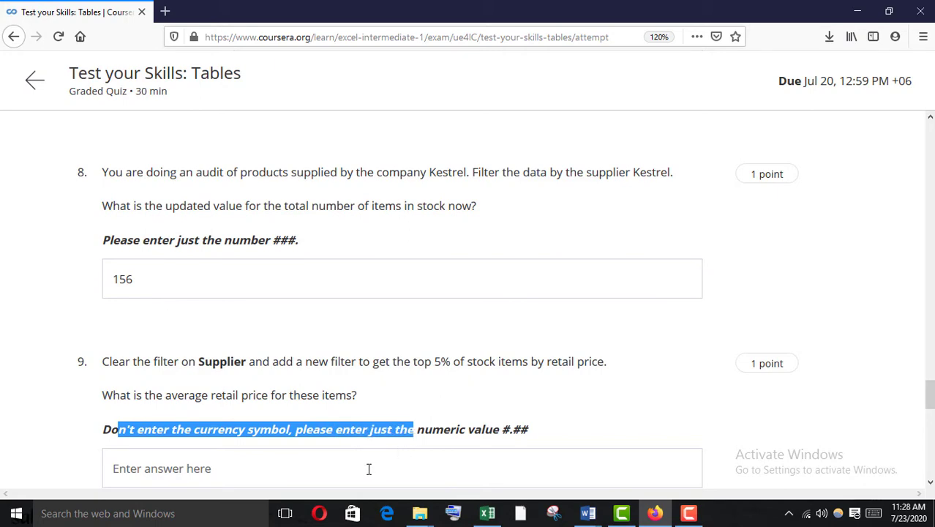
pyautogui.scroll(-2, 368, 468)
pyautogui.moveTo(487, 513)
pyautogui.click(488, 491)
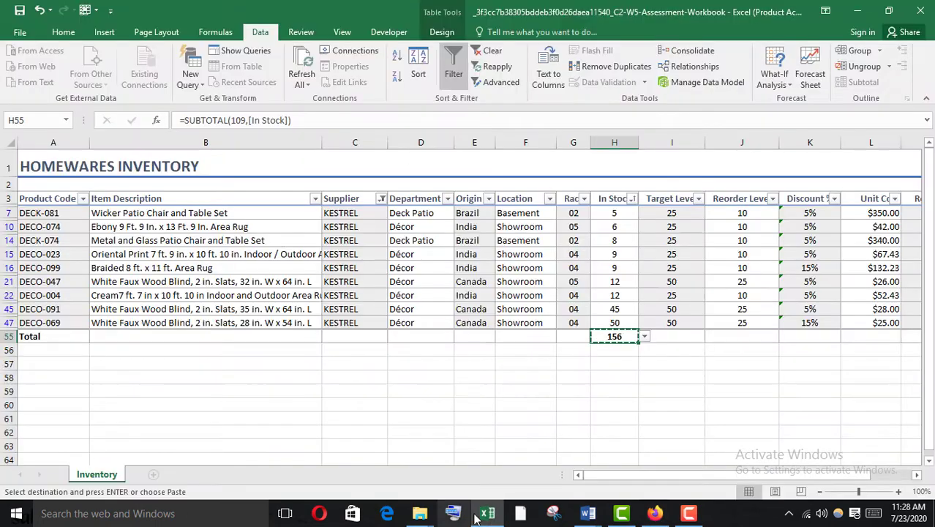
pyautogui.click(9, 199)
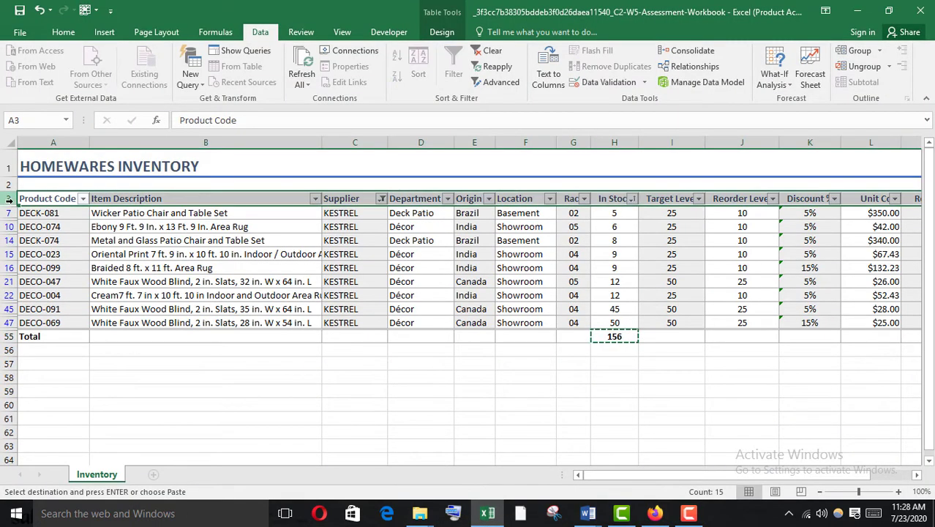
pyautogui.click(64, 32)
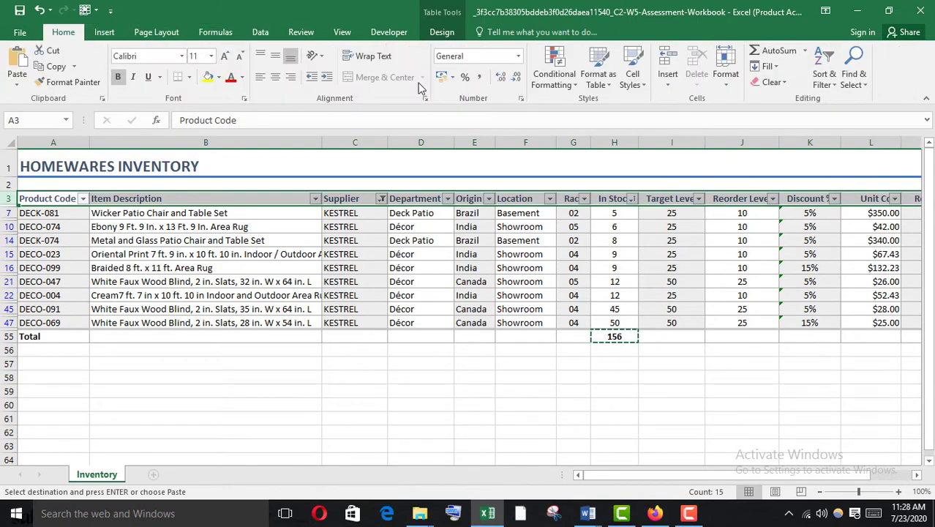
pyautogui.click(835, 86)
pyautogui.click(835, 169)
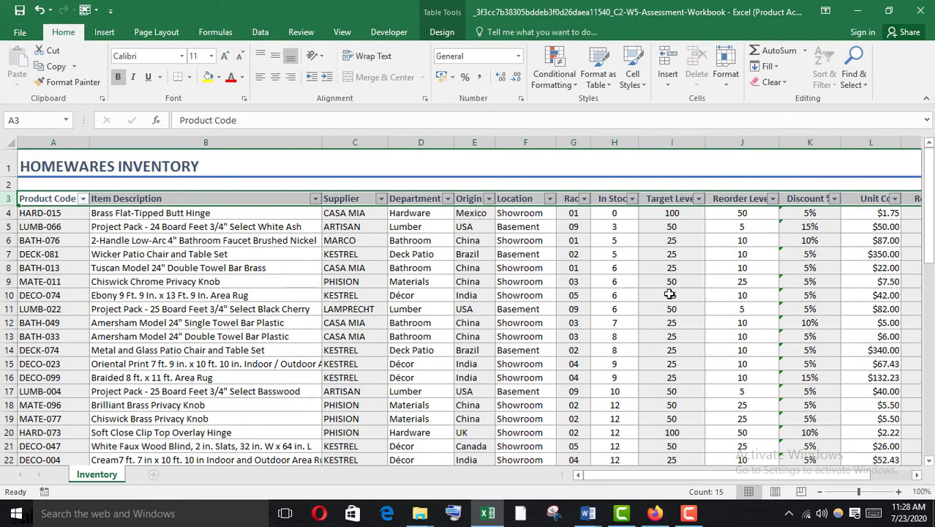
# Step: Apply a top 5% conditional formatting rule to the Retail Price column using Light Red Fill with Dark Red Text
pyautogui.moveTo(685, 475); pyautogui.dragTo(793, 475)
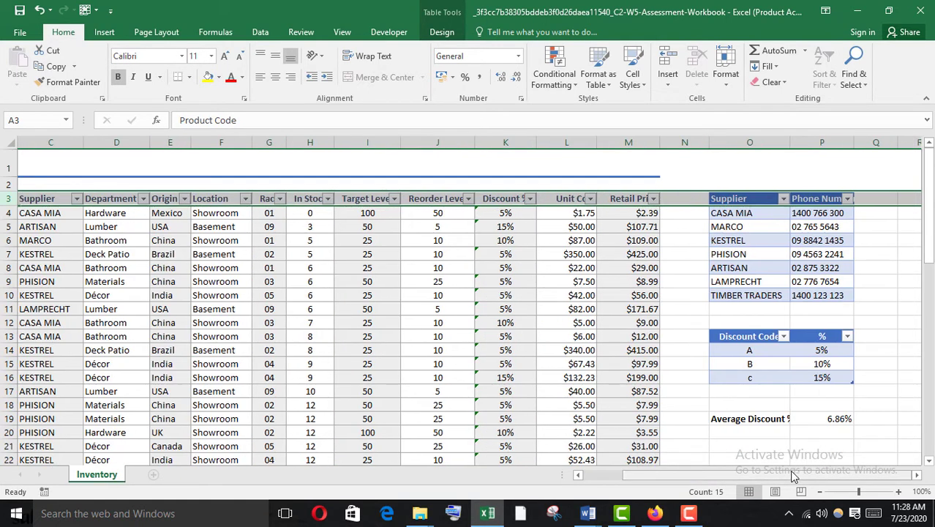
pyautogui.click(653, 199)
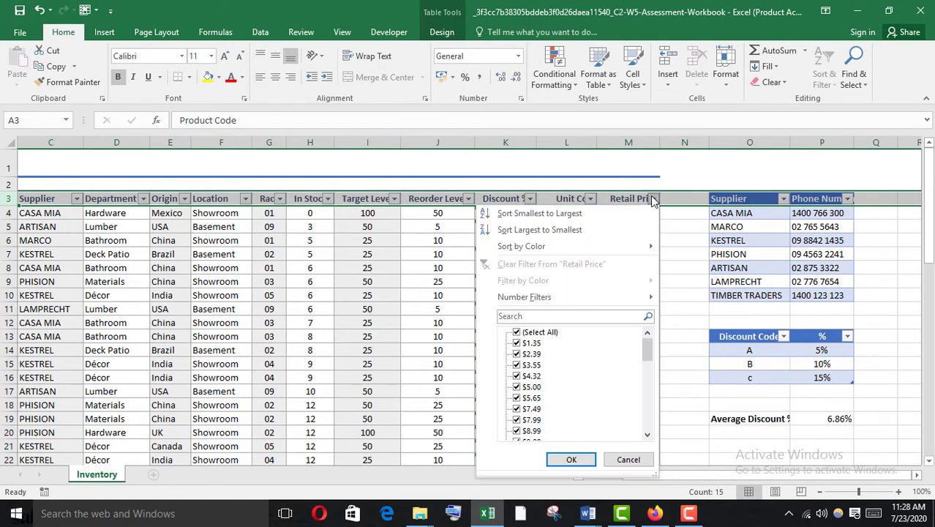
pyautogui.click(654, 199)
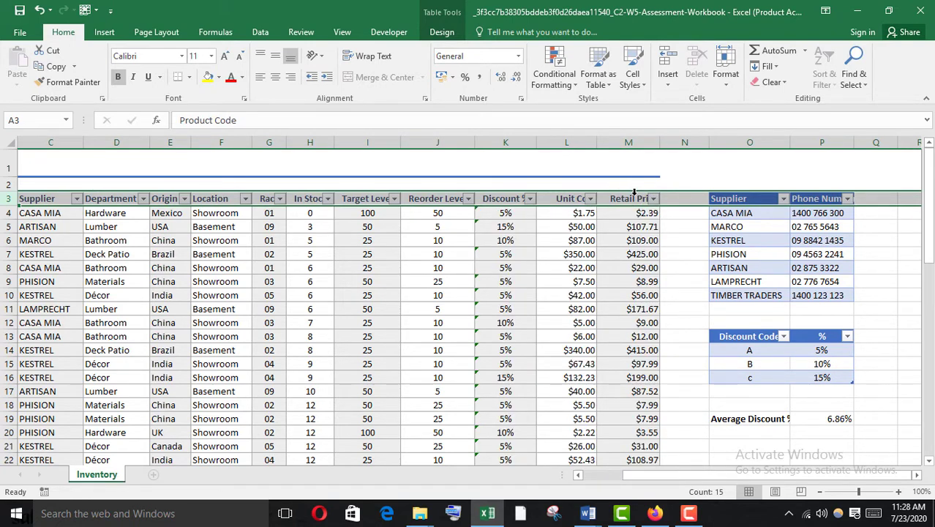
pyautogui.click(634, 192)
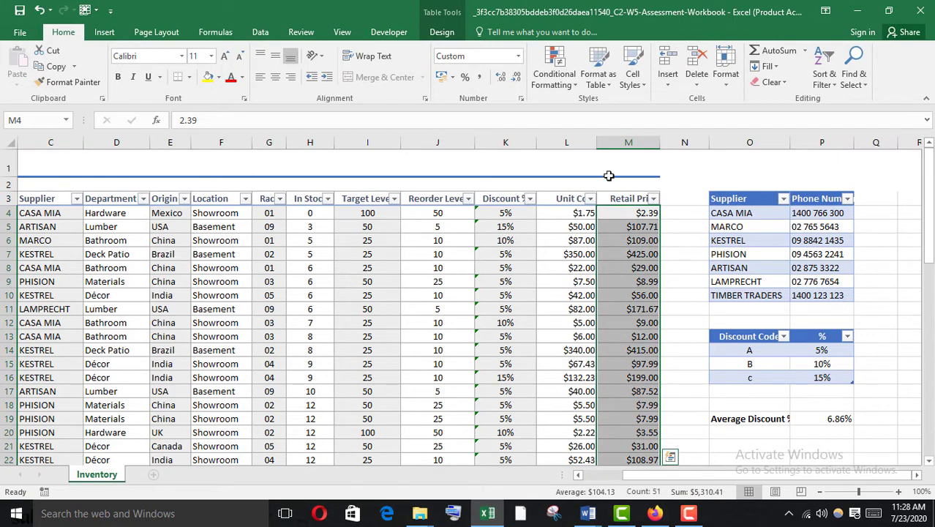
pyautogui.click(563, 79)
pyautogui.moveTo(572, 141)
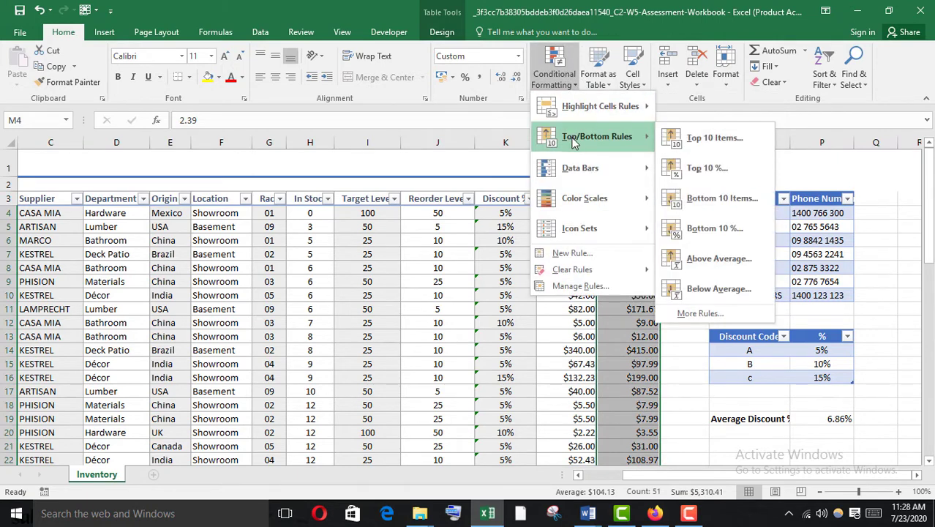
pyautogui.click(698, 167)
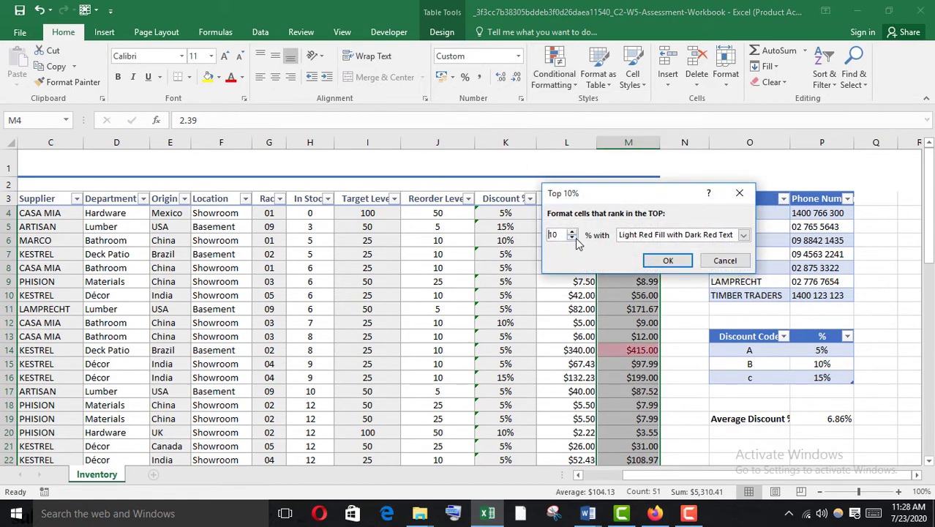
pyautogui.click(571, 238)
pyautogui.click(571, 238)
pyautogui.click(572, 238)
pyautogui.click(571, 238)
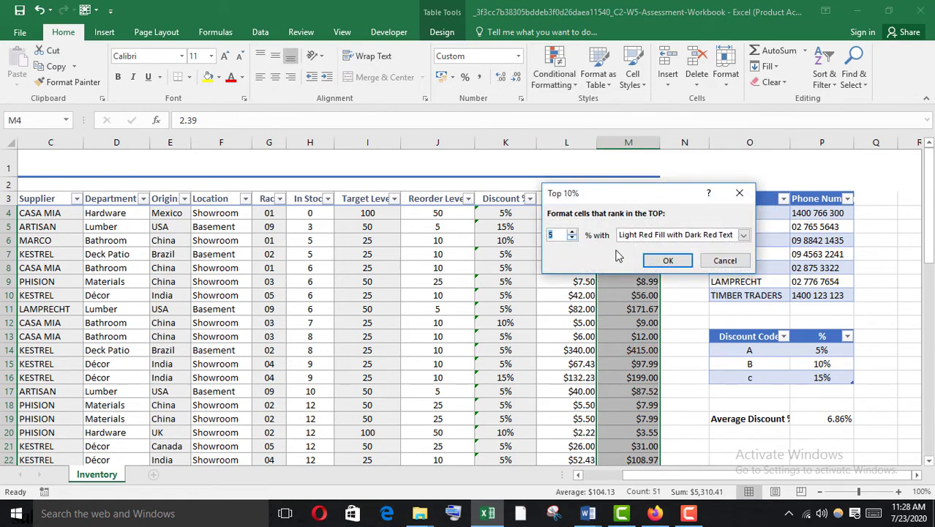
pyautogui.click(679, 261)
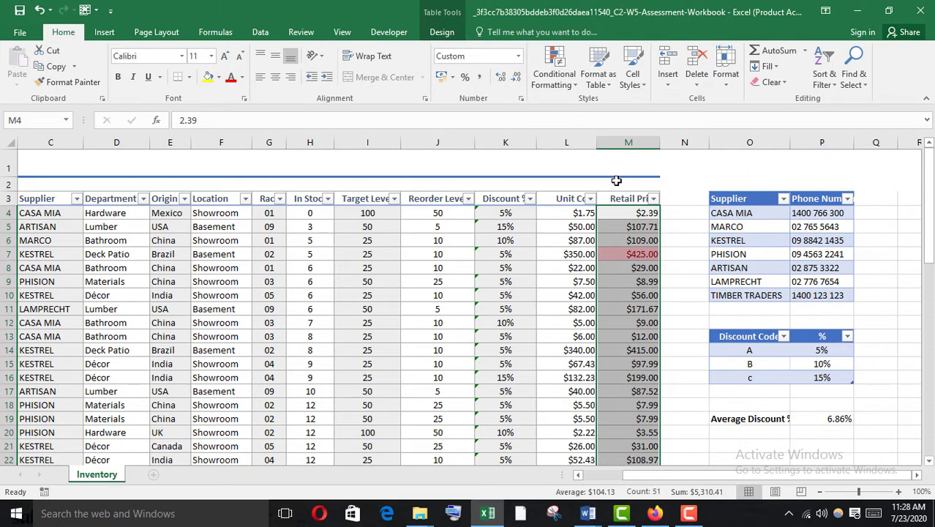
# Step: Sort the Retail Price column by its dark red font color so the highlighted prices come first
pyautogui.click(628, 191)
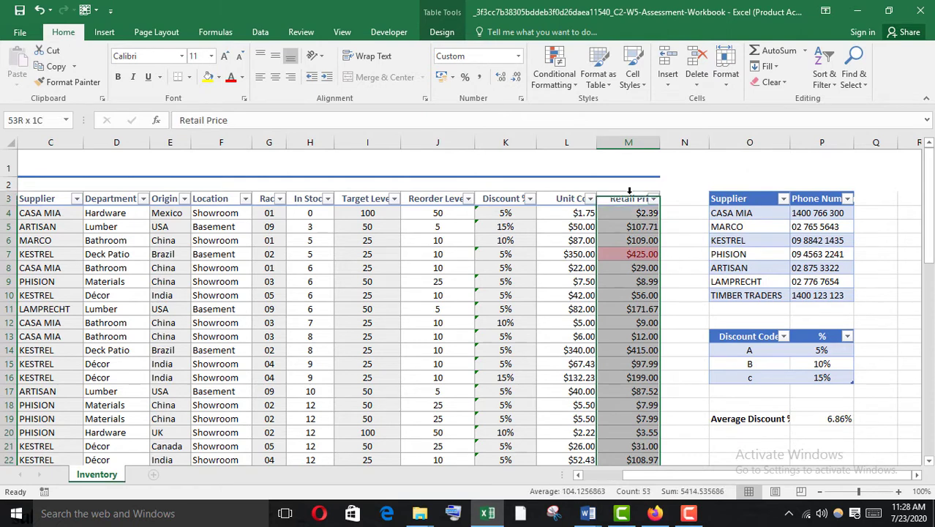
pyautogui.click(629, 192)
pyautogui.click(628, 193)
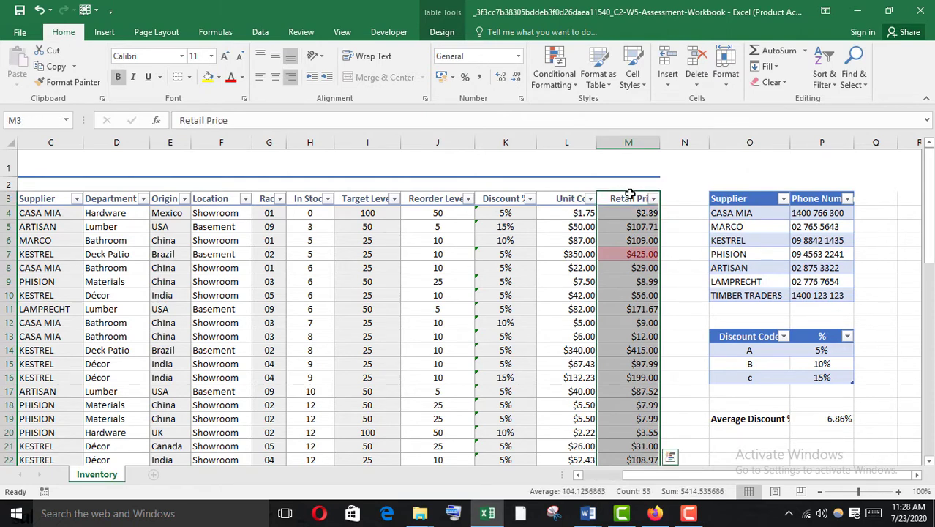
pyautogui.click(628, 193)
pyautogui.click(653, 199)
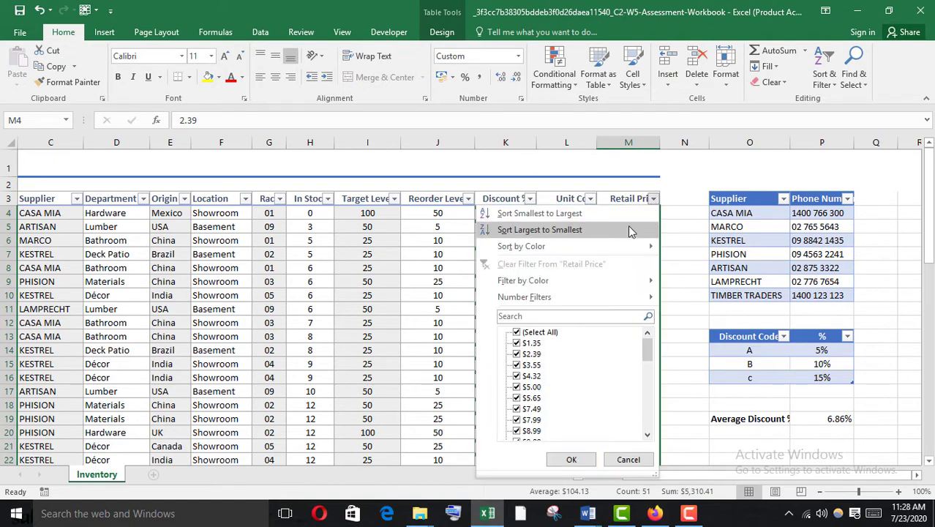
pyautogui.moveTo(633, 245)
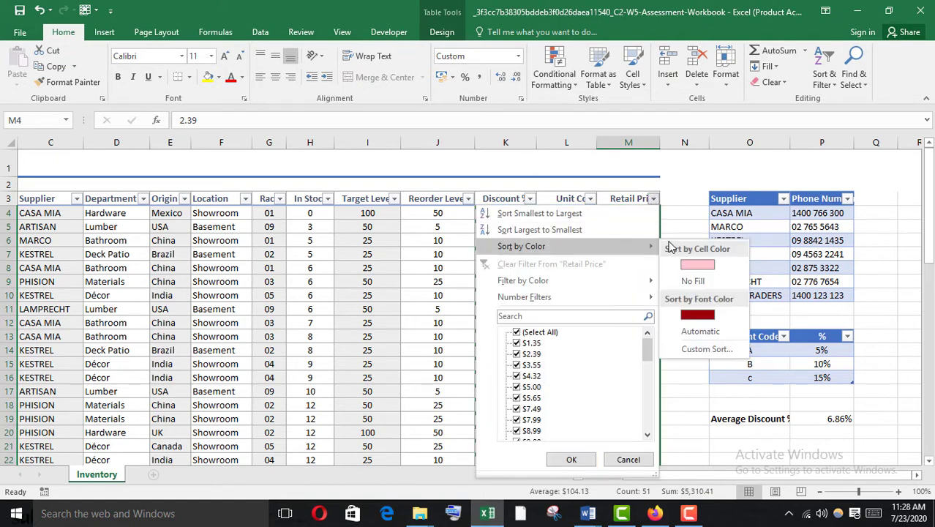
pyautogui.click(688, 312)
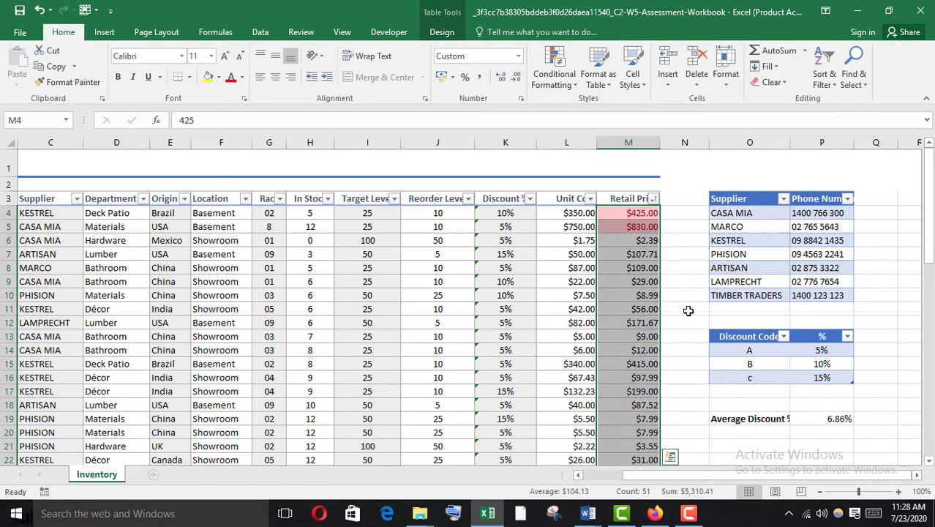
# Step: Filter the Retail Price column by its dark red font color and set its total row calculation to Average
pyautogui.click(653, 198)
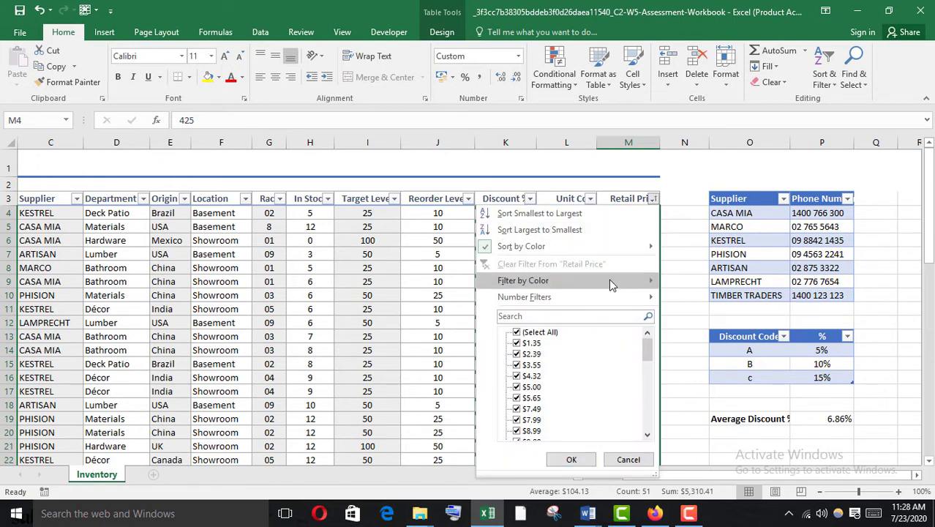
pyautogui.moveTo(643, 281)
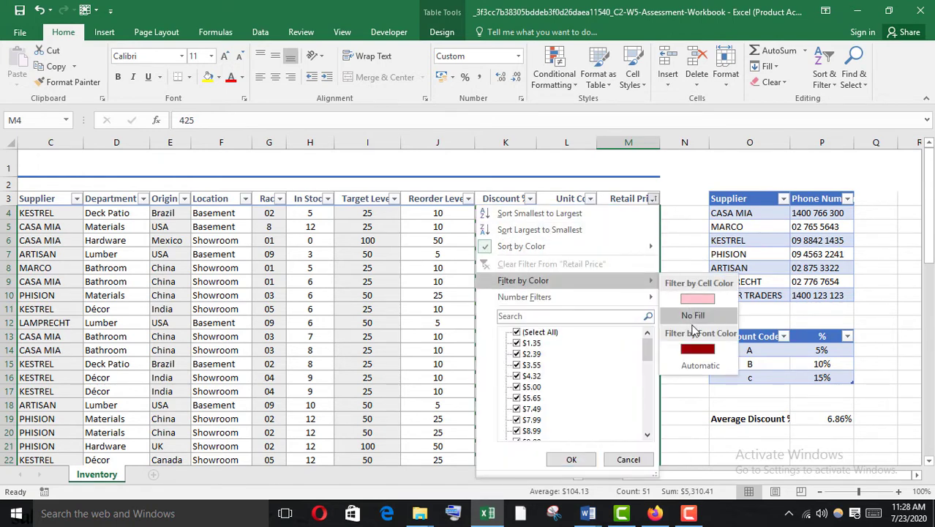
pyautogui.click(697, 350)
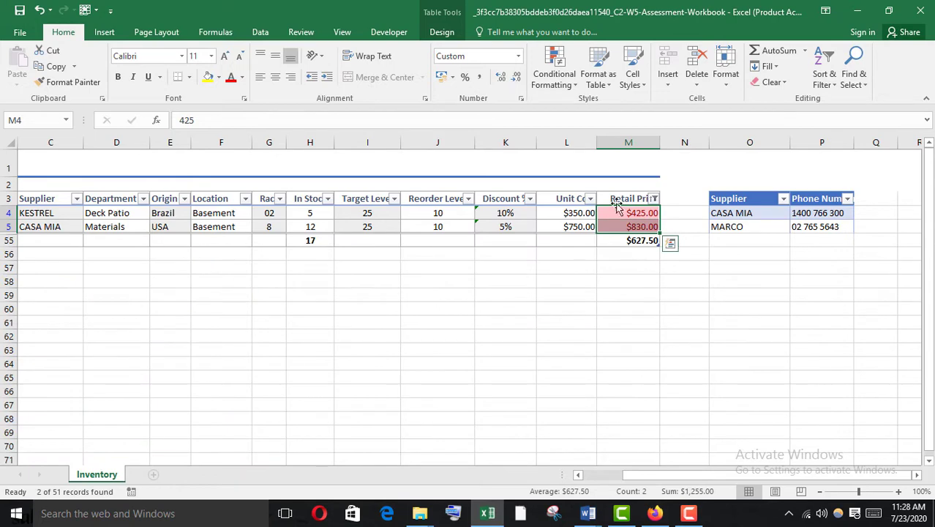
pyautogui.click(644, 240)
pyautogui.click(666, 244)
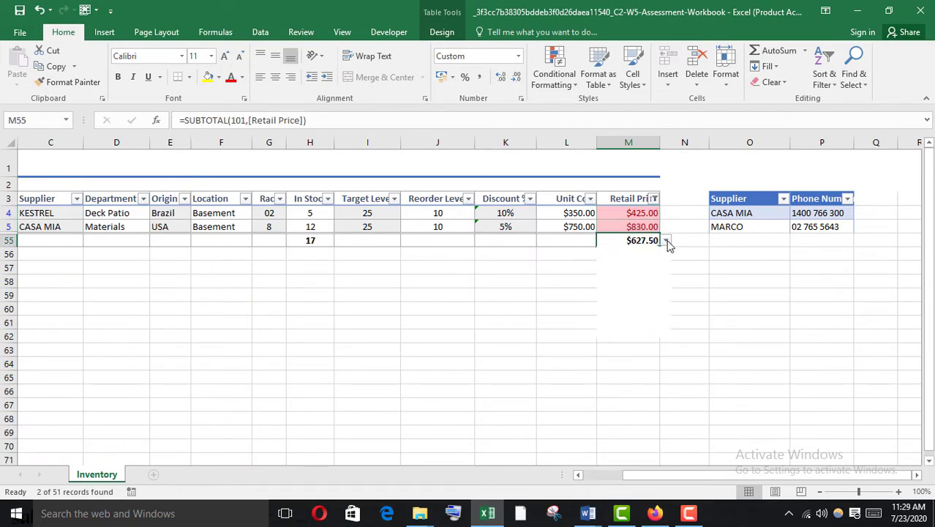
pyautogui.click(646, 261)
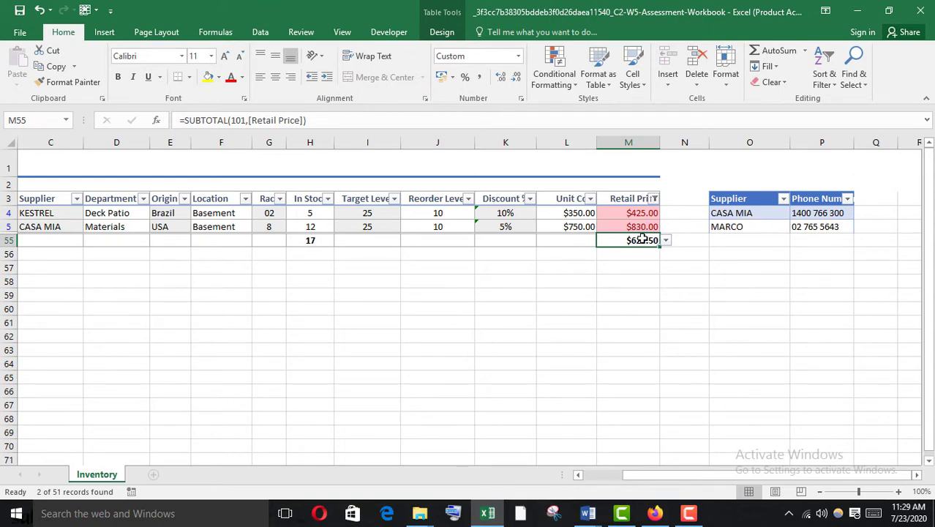
# Step: Copy the Retail Price average, switch to the quiz in Firefox and enter 627.50 as the answer to question 9
pyautogui.hotkey('ctrl', 'c')
pyautogui.moveTo(655, 513)
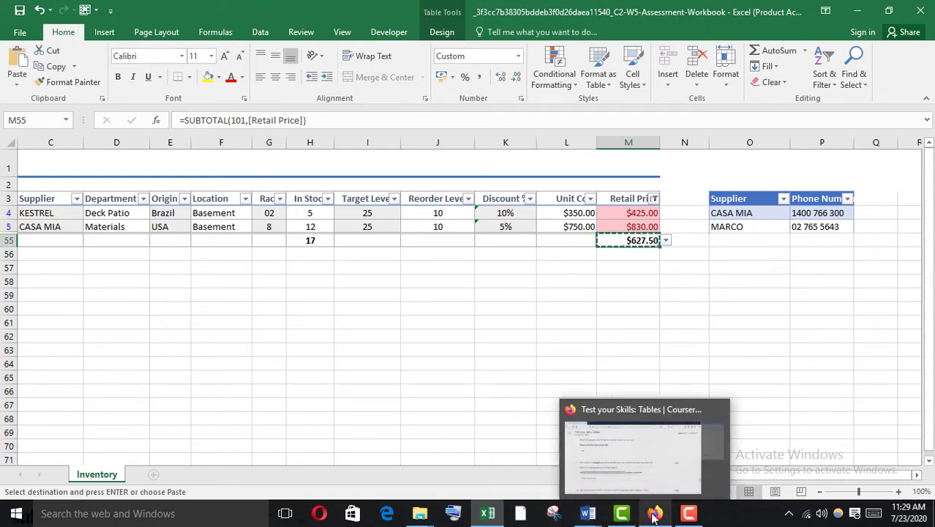
pyautogui.click(640, 485)
pyautogui.click(171, 392)
pyautogui.hotkey('ctrl', 'v')
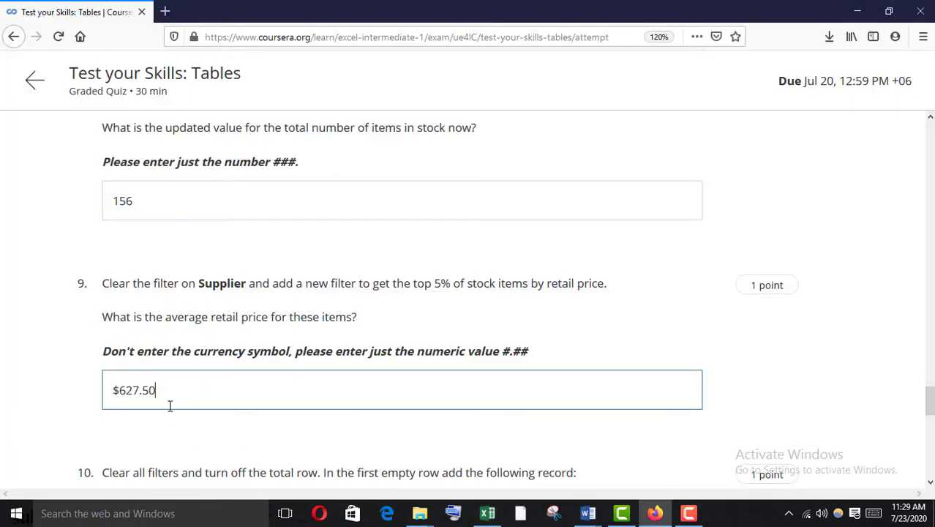
pyautogui.click(120, 393)
pyautogui.press('BackSpace')
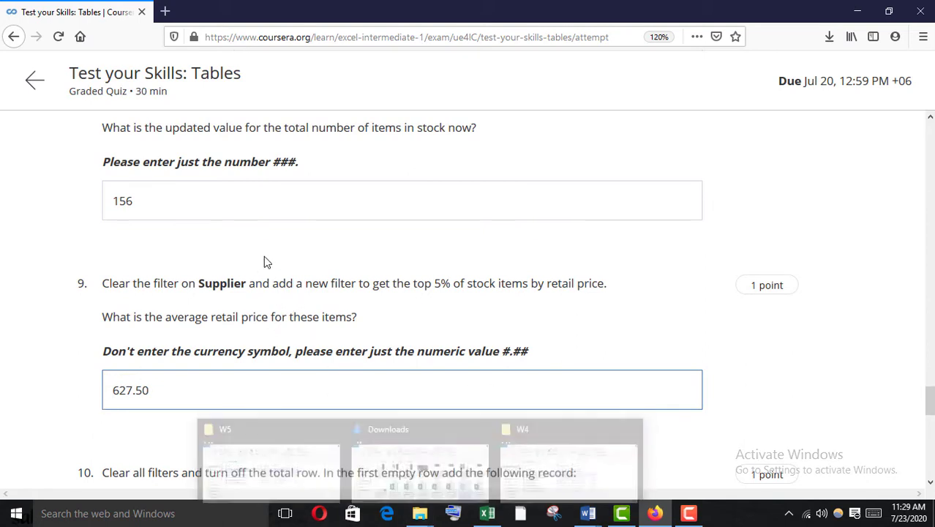
# Step: Read question 10 in the quiz, switch to Excel and clear the filter from the Retail Price column
pyautogui.scroll(-5, 260, 303)
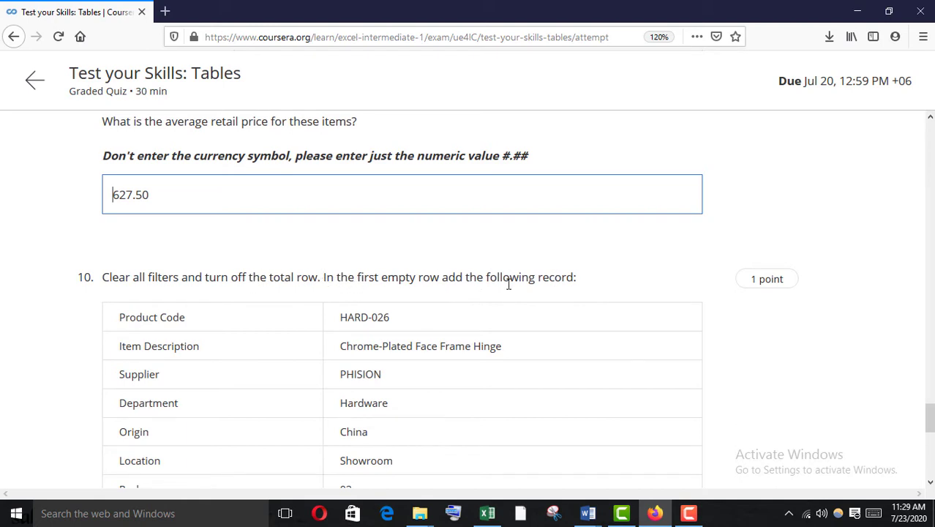
pyautogui.moveTo(487, 513)
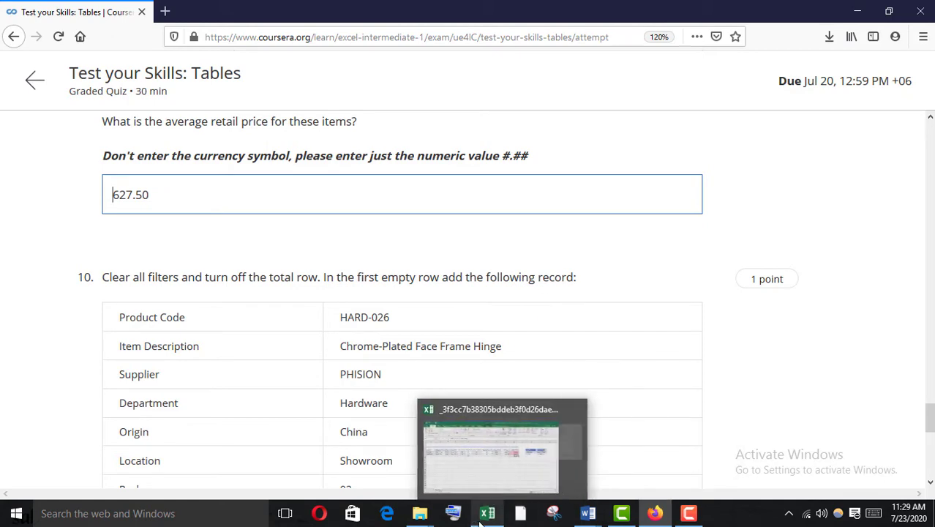
pyautogui.click(498, 484)
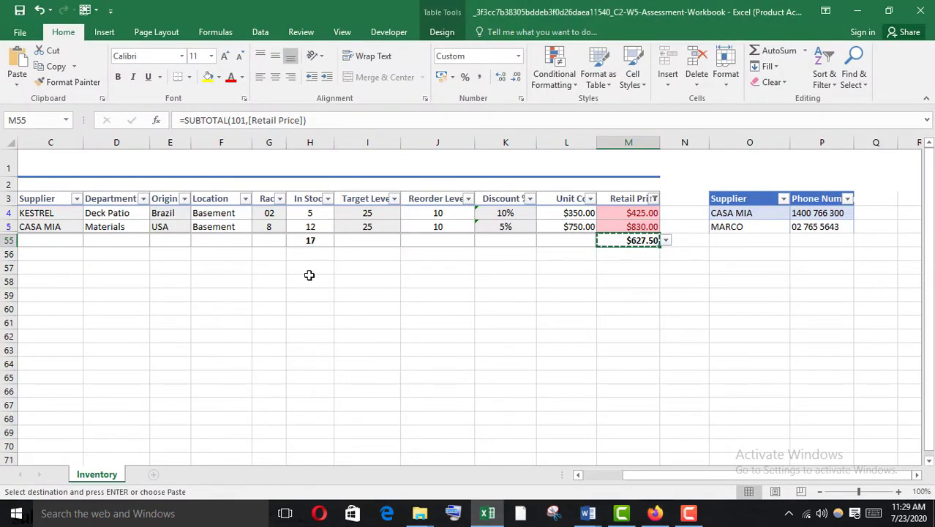
pyautogui.click(653, 199)
pyautogui.moveTo(561, 247)
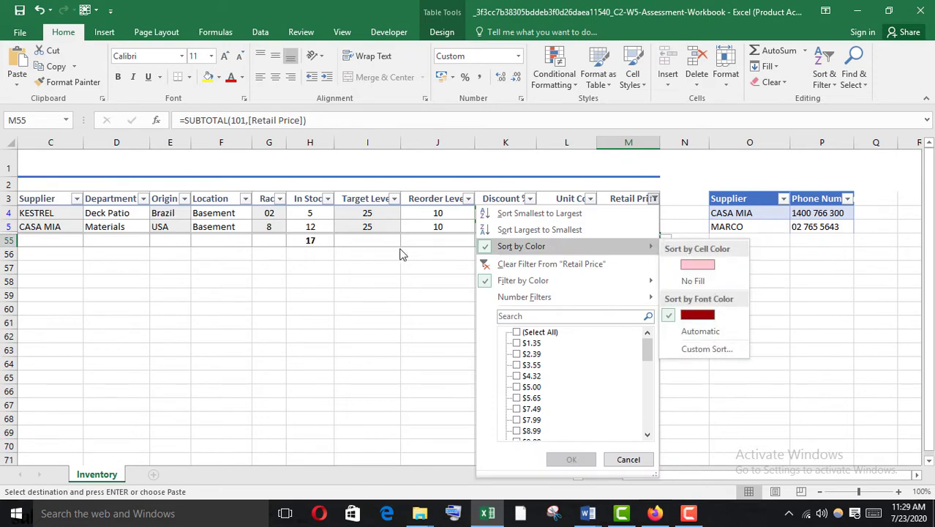
pyautogui.moveTo(487, 286)
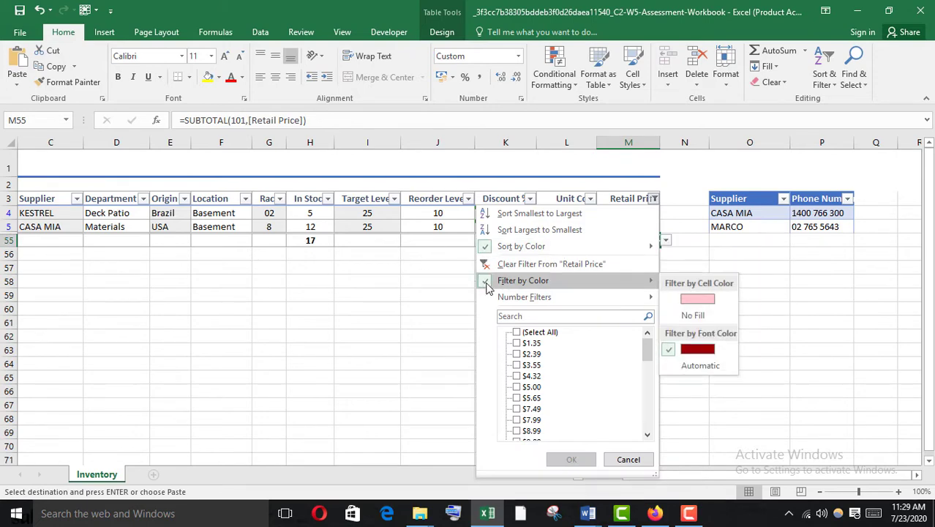
pyautogui.click(355, 324)
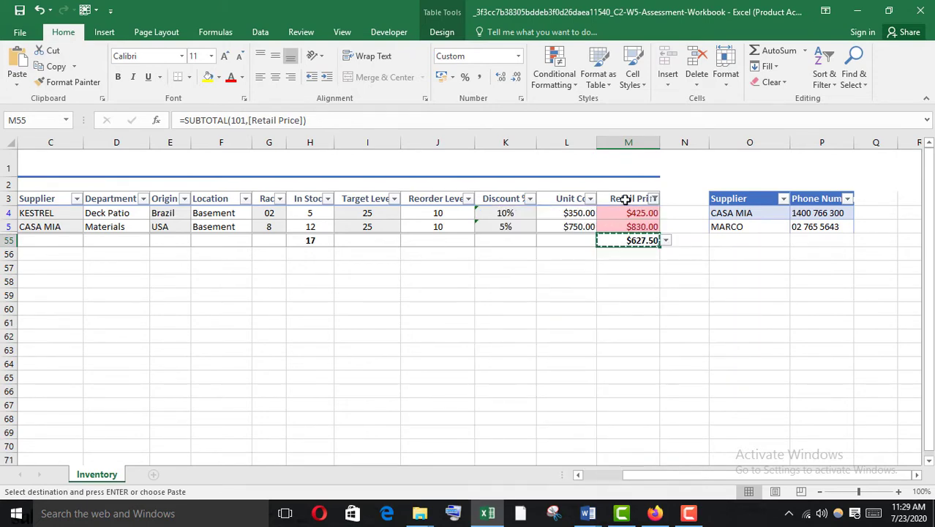
pyautogui.click(654, 200)
pyautogui.click(568, 266)
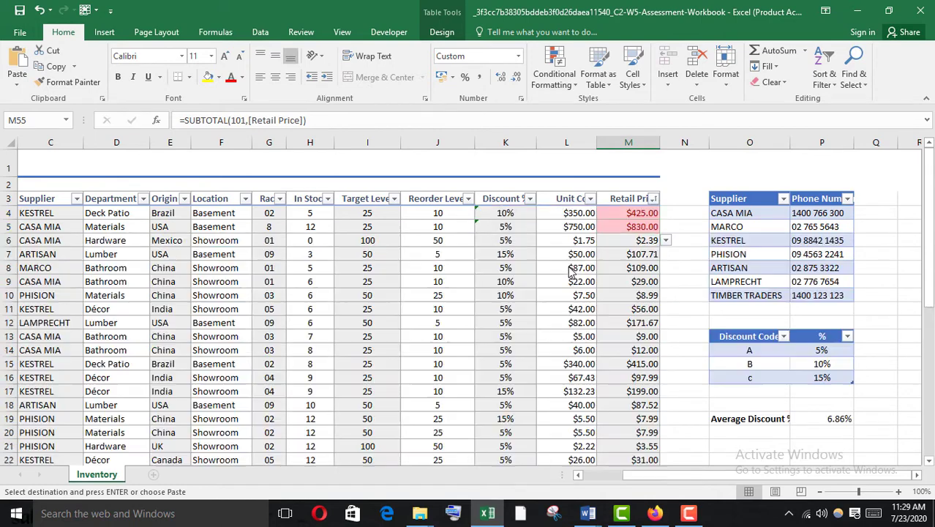
# Step: Clear the remaining sort state from the inventory table
pyautogui.click(9, 199)
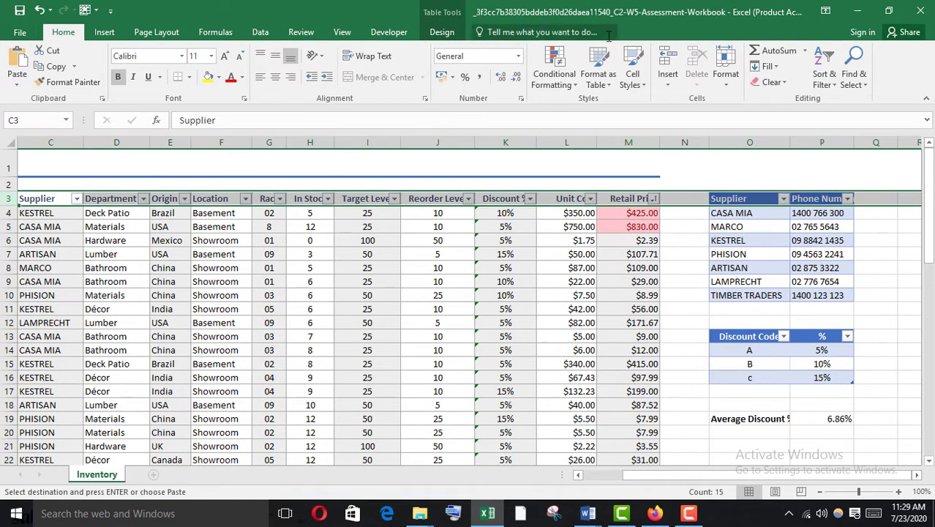
pyautogui.click(822, 73)
pyautogui.click(840, 165)
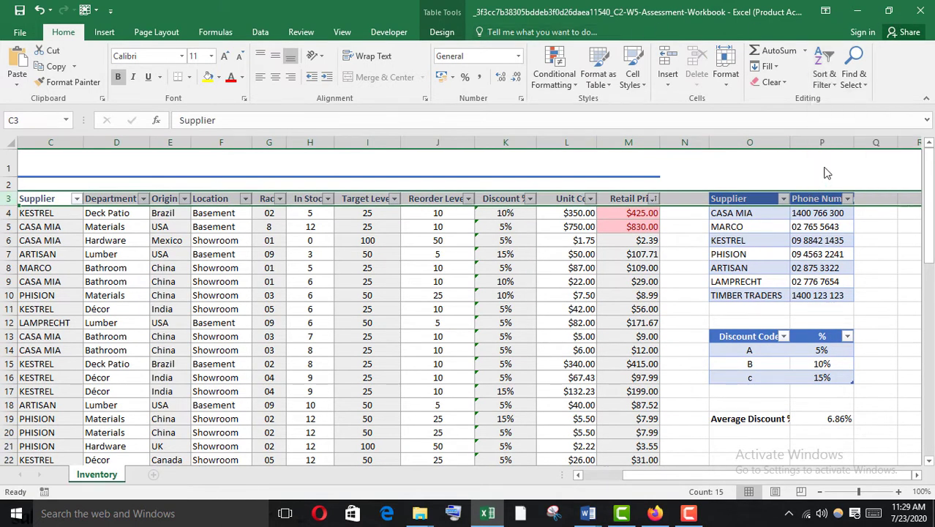
pyautogui.click(703, 175)
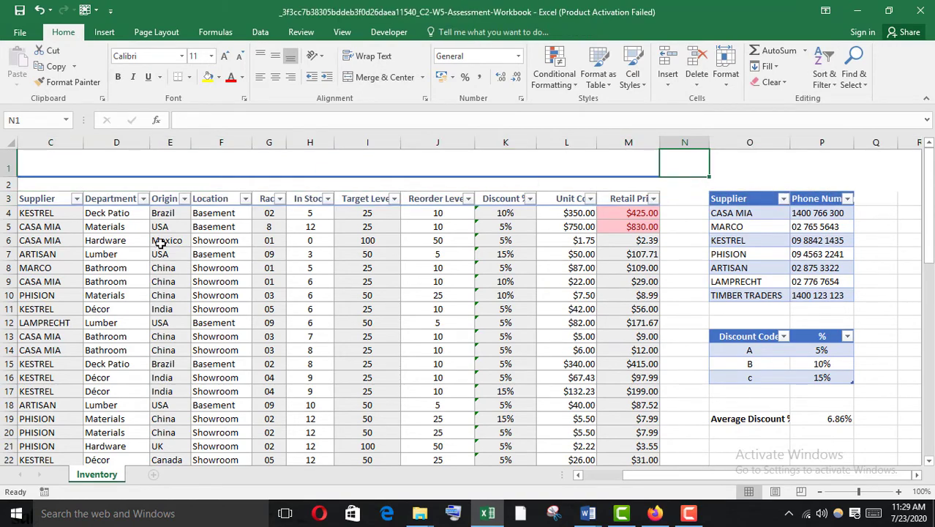
# Step: Turn off the total row of the inventory table
pyautogui.scroll(-3, 235, 285)
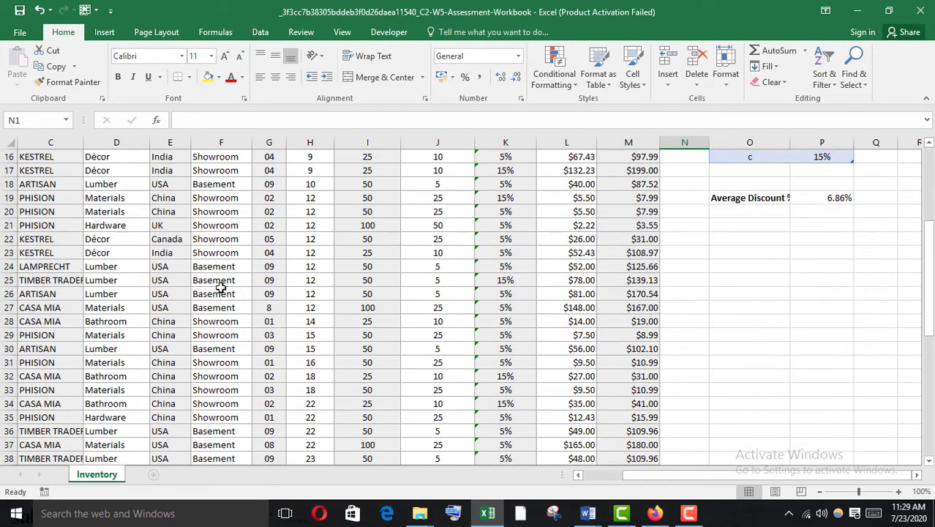
pyautogui.scroll(1, 235, 285)
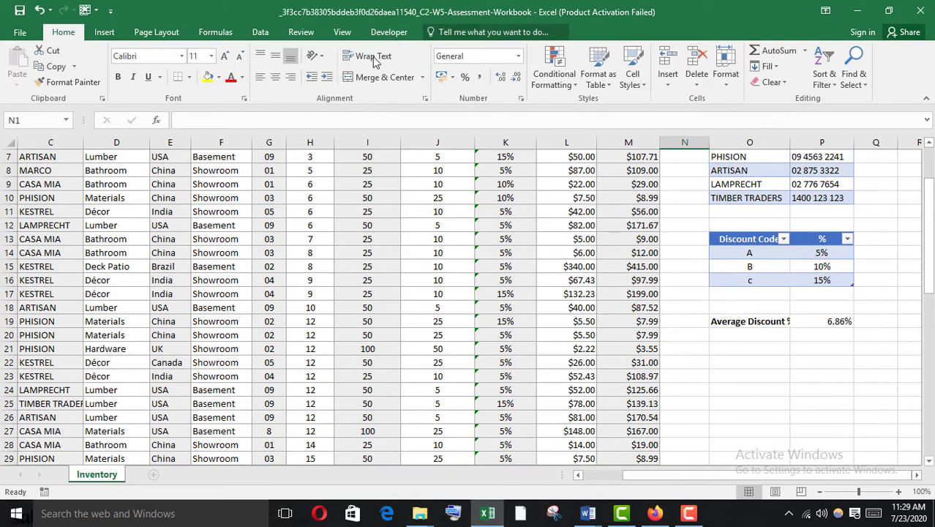
pyautogui.click(501, 195)
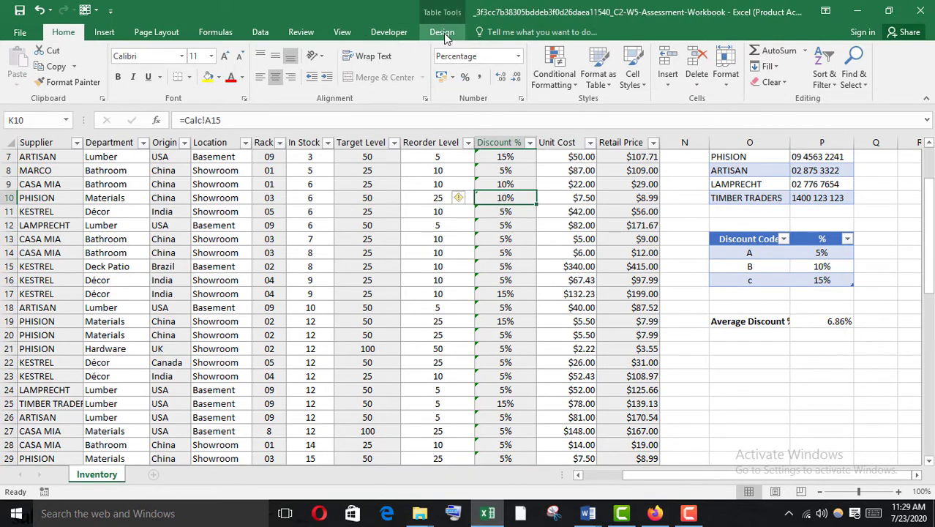
pyautogui.click(443, 33)
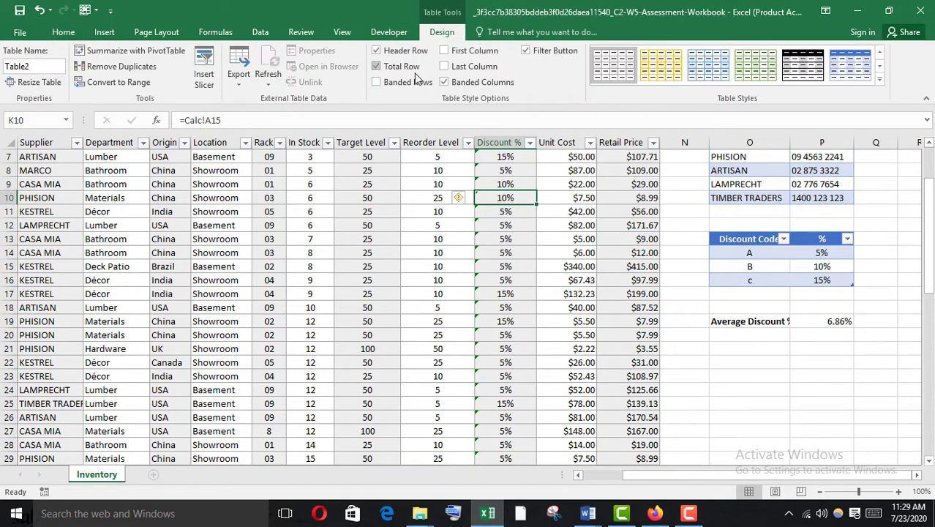
pyautogui.click(376, 66)
# Step: Copy the product code HARD-026 from question 10 in Firefox and enter it in the inventory table's first empty row, cell A55, in Excel
pyautogui.scroll(-16, 292, 314)
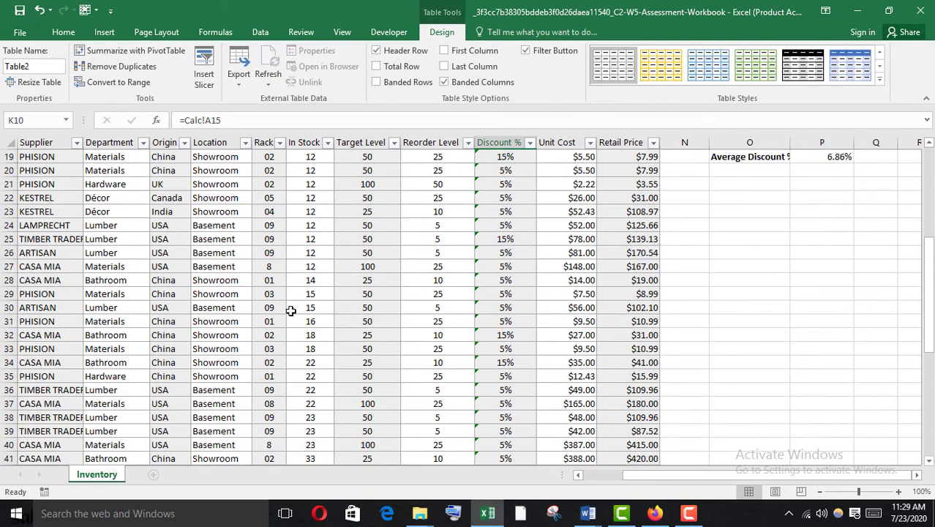
pyautogui.scroll(3, 288, 298)
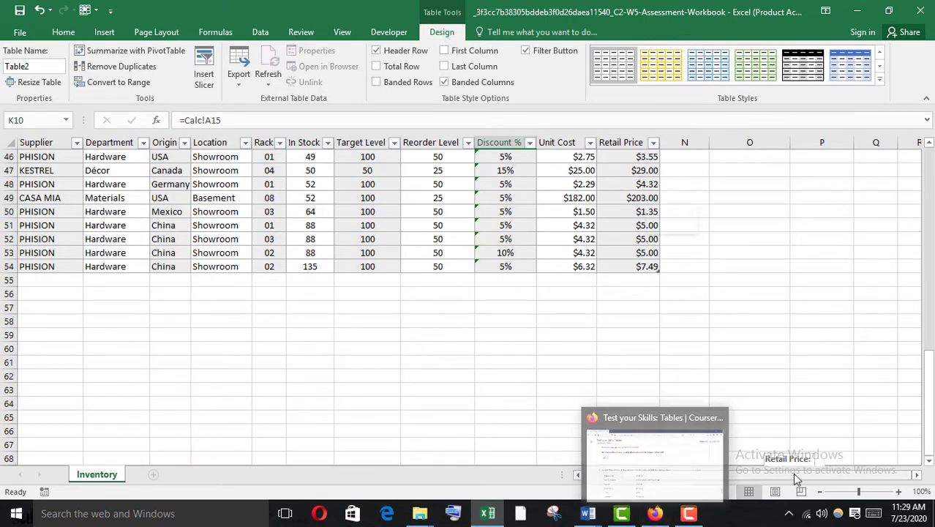
pyautogui.moveTo(793, 472); pyautogui.dragTo(731, 472)
pyautogui.click(41, 280)
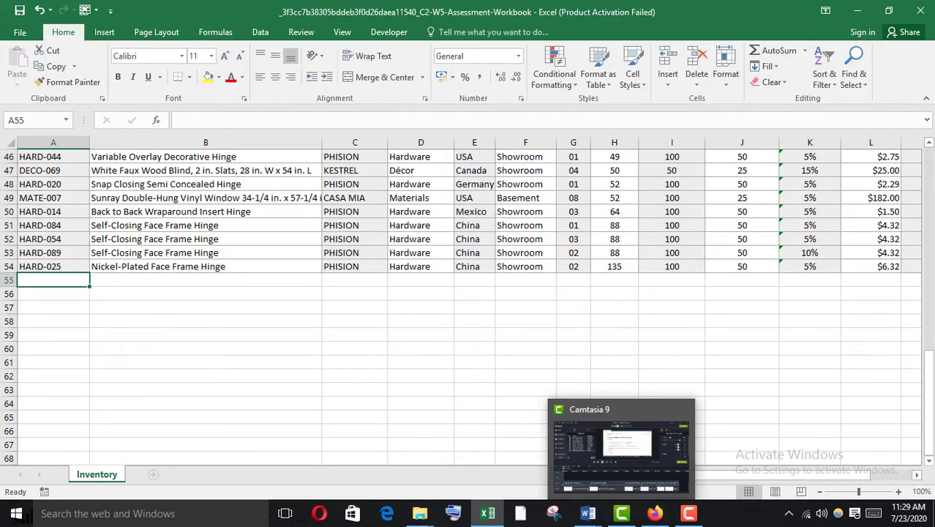
pyautogui.click(655, 513)
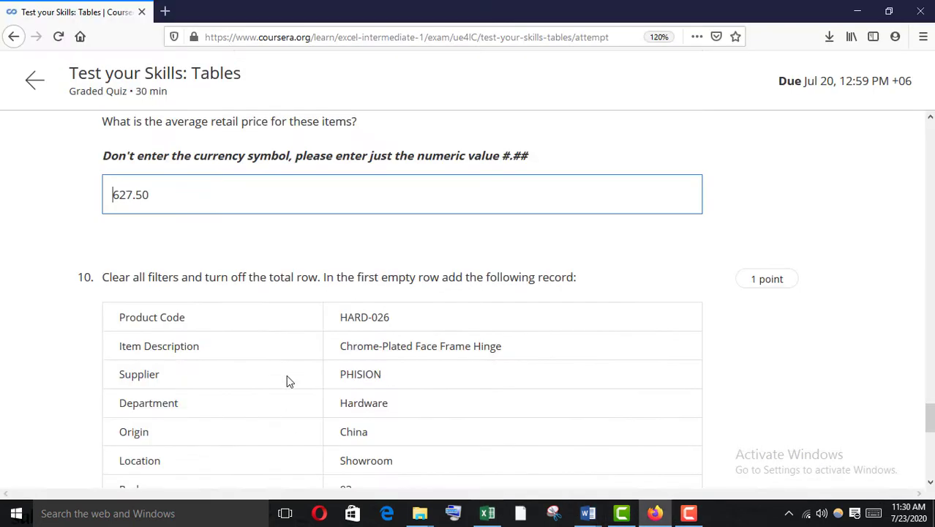
pyautogui.click(364, 316)
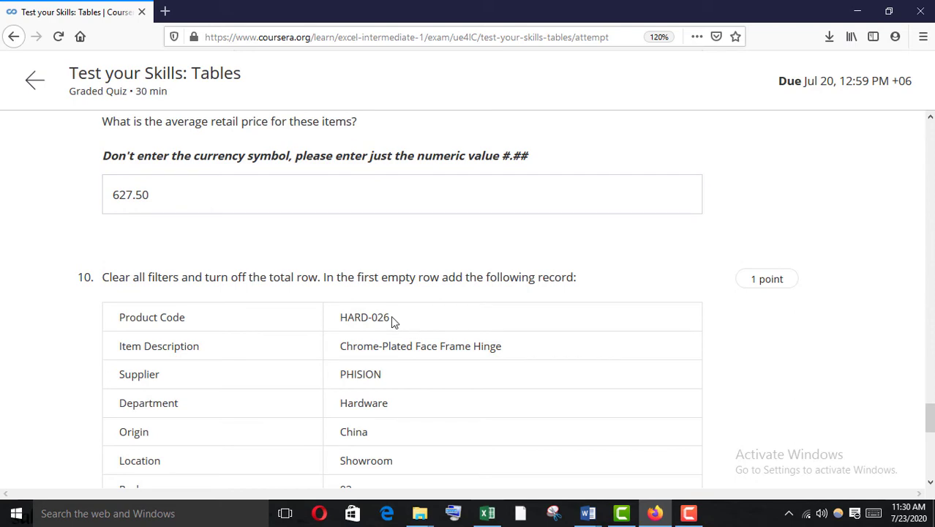
pyautogui.moveTo(390, 316); pyautogui.dragTo(347, 317)
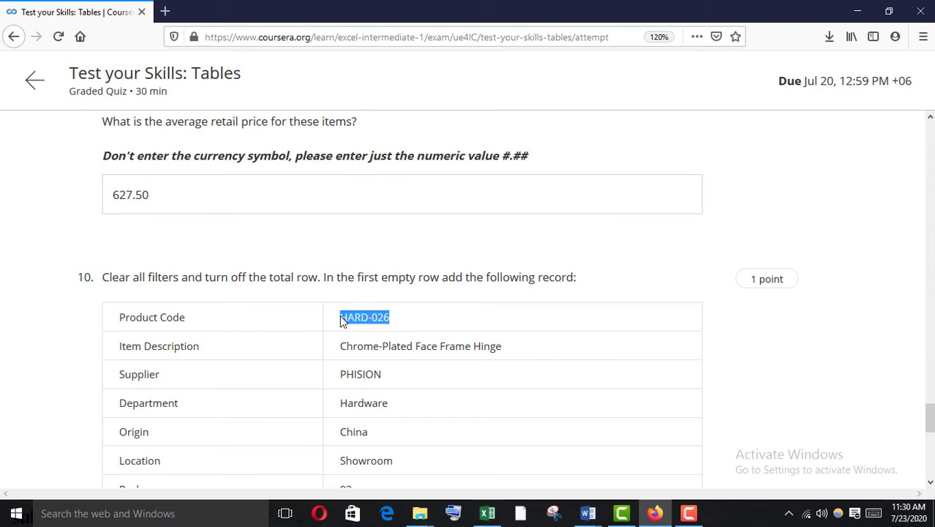
pyautogui.moveTo(488, 512)
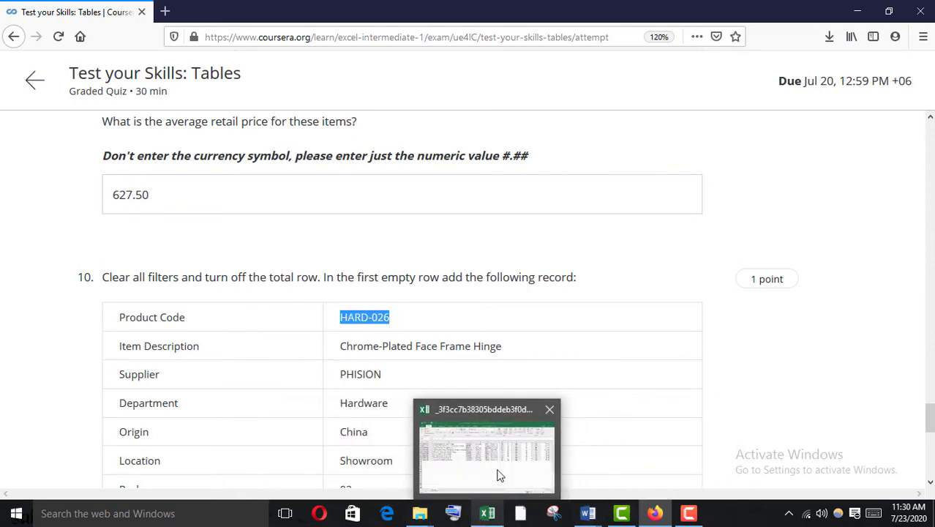
pyautogui.click(497, 476)
pyautogui.write('HARD-026')
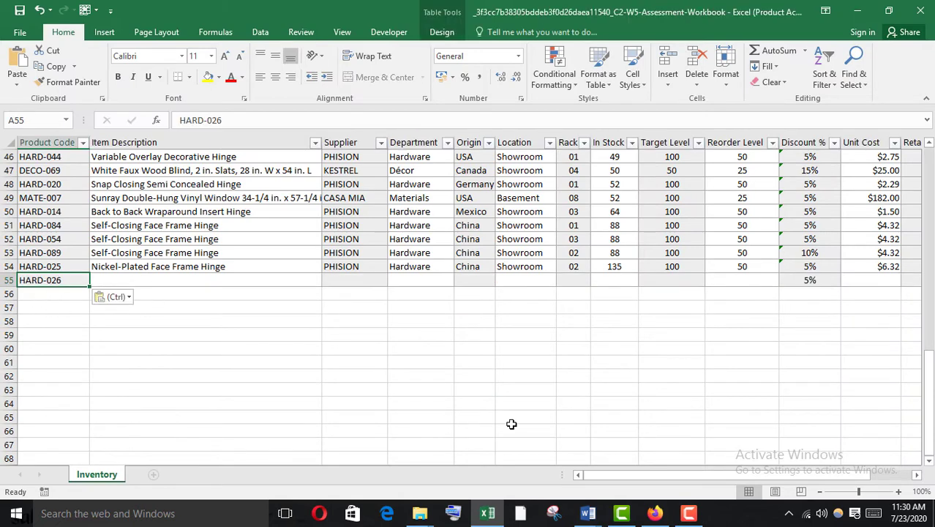
# Step: Copy the item description from question 10 in Firefox and enter Chrome-Plated Face Frame Hinge in cell B55 in Excel
pyautogui.hotkey('alt', 'Tab')
pyautogui.click(343, 353)
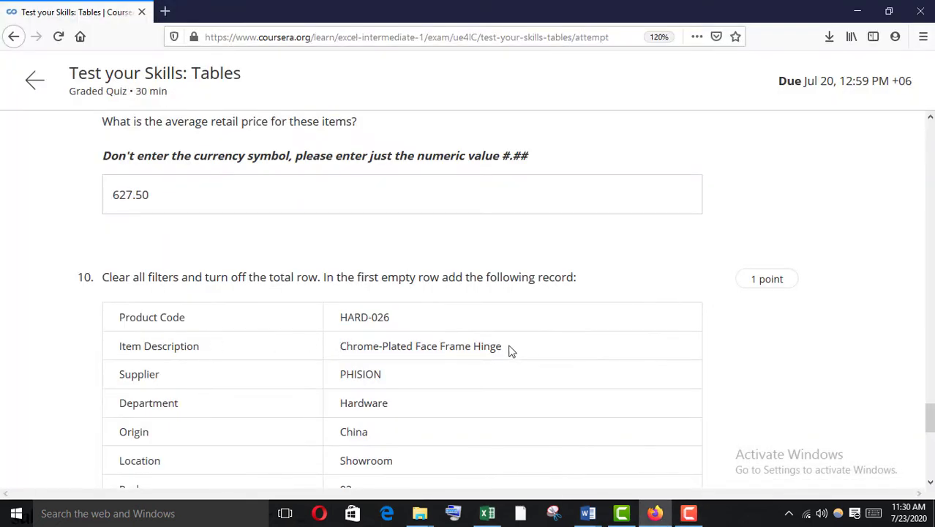
pyautogui.moveTo(509, 348); pyautogui.dragTo(343, 346)
pyautogui.moveTo(487, 513)
pyautogui.click(498, 453)
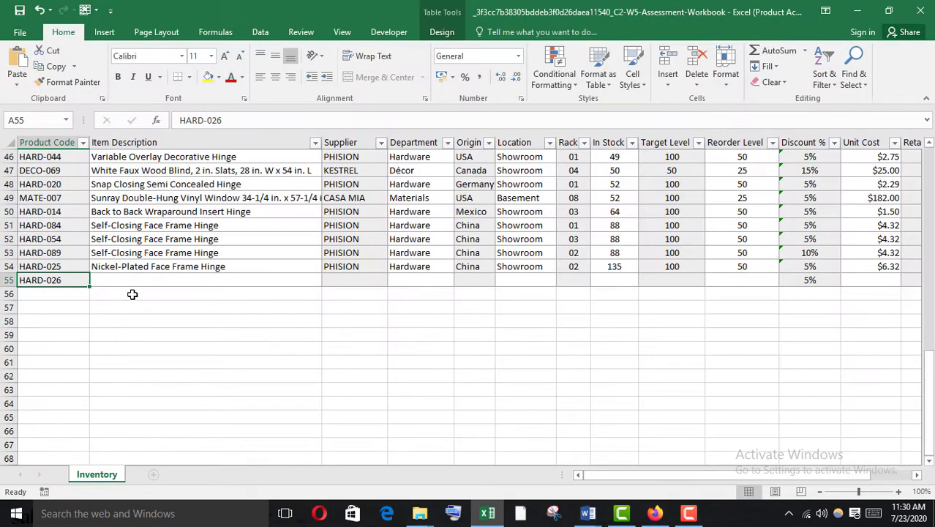
pyautogui.click(147, 280)
pyautogui.write('Chrome-Plated Face Frame Hinge')
# Step: Check the record's next fields in Firefox, then in Excel fill PHISION, Hardware, China and Showroom from row 54 into row 55
pyautogui.moveTo(674, 517)
pyautogui.hotkey('alt', 'Tab')
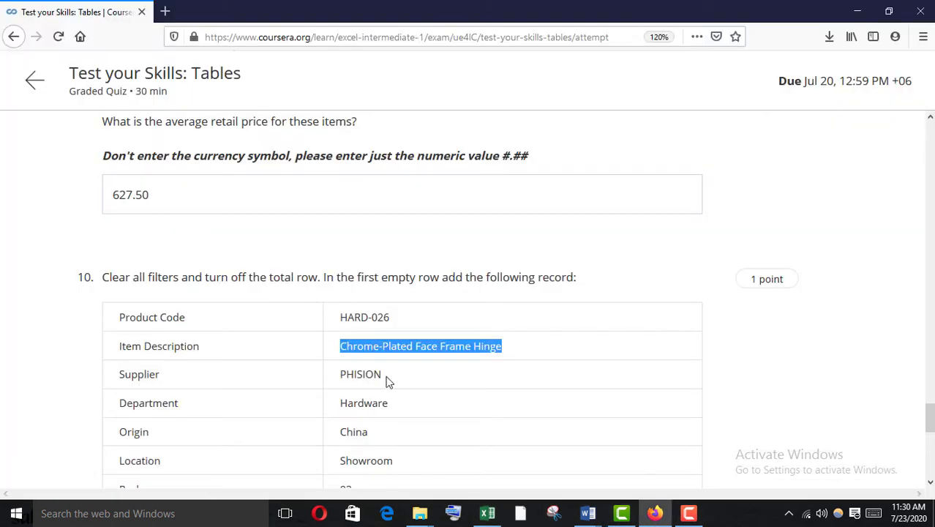
pyautogui.scroll(-1, 381, 384)
pyautogui.moveTo(487, 513)
pyautogui.click(315, 457)
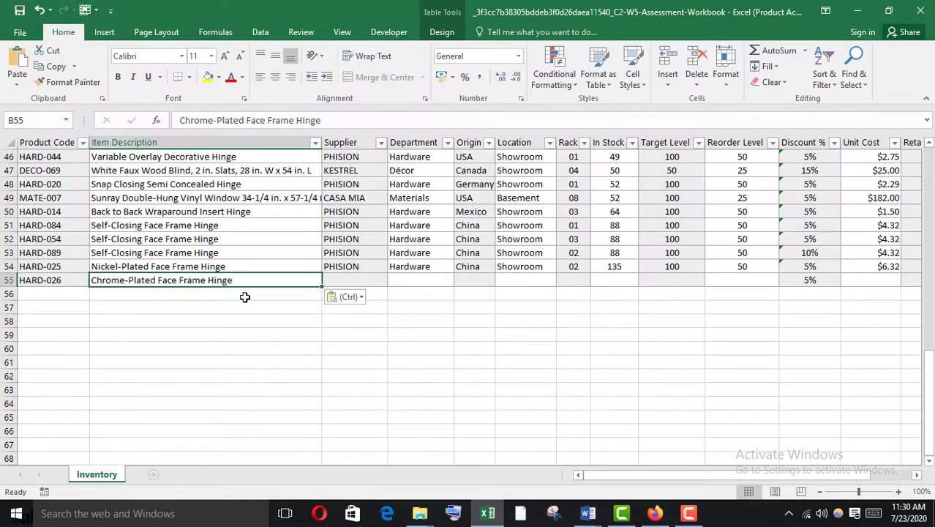
pyautogui.click(355, 266)
pyautogui.moveTo(387, 273); pyautogui.dragTo(563, 286)
pyautogui.click(447, 267)
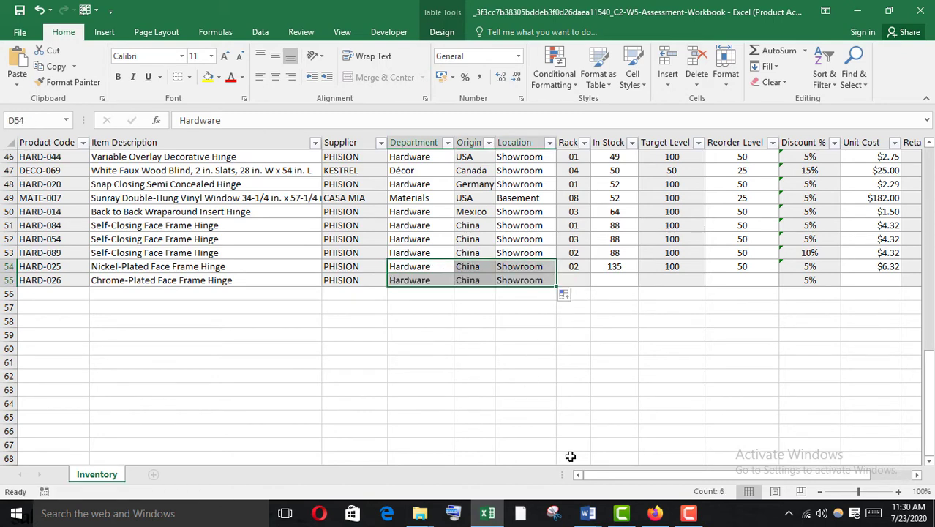
# Step: Check the record's remaining fields in Firefox, then in Excel row 55 enter Rack 2, In Stock 100, Target Level 100 and Reorder Level 50
pyautogui.click(653, 504)
pyautogui.scroll(-3, 371, 344)
pyautogui.click(489, 511)
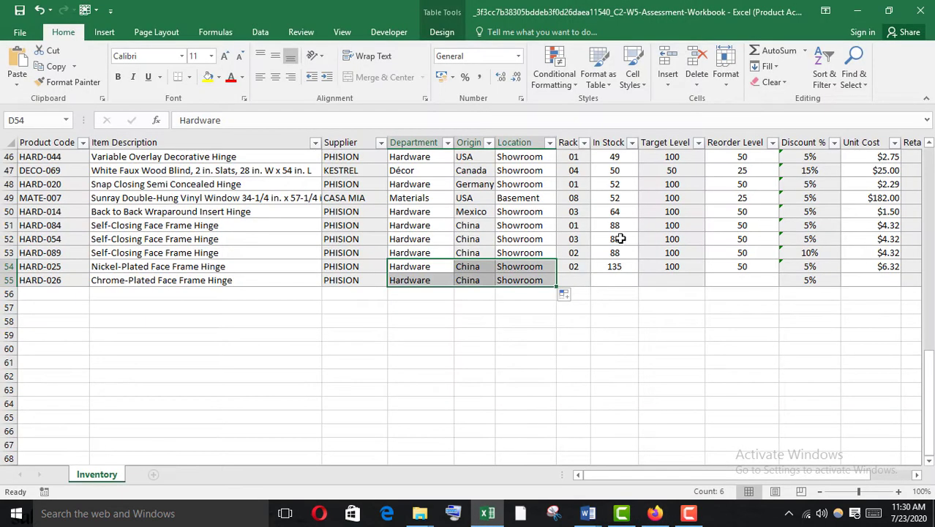
pyautogui.click(578, 280)
pyautogui.write('2')
pyautogui.click(618, 280)
pyautogui.write('100')
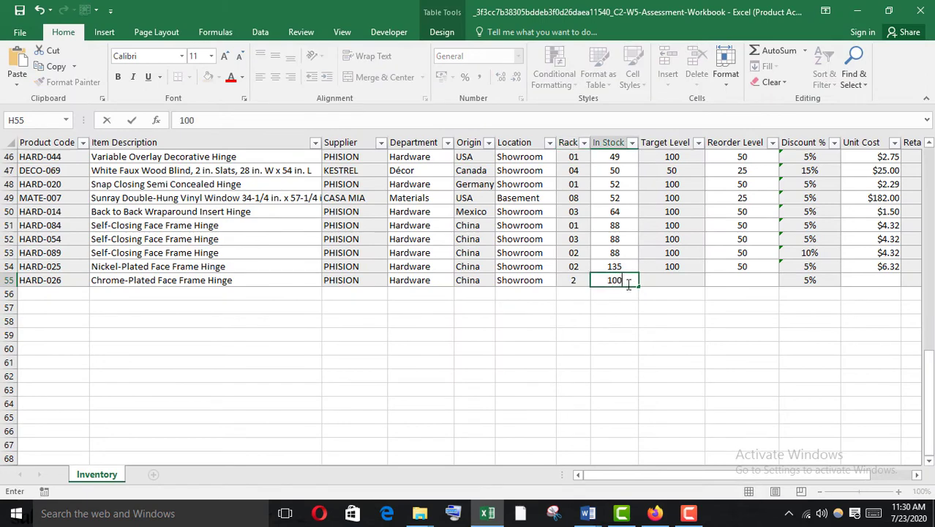
pyautogui.click(651, 281)
pyautogui.write('100')
pyautogui.click(744, 280)
pyautogui.write('50')
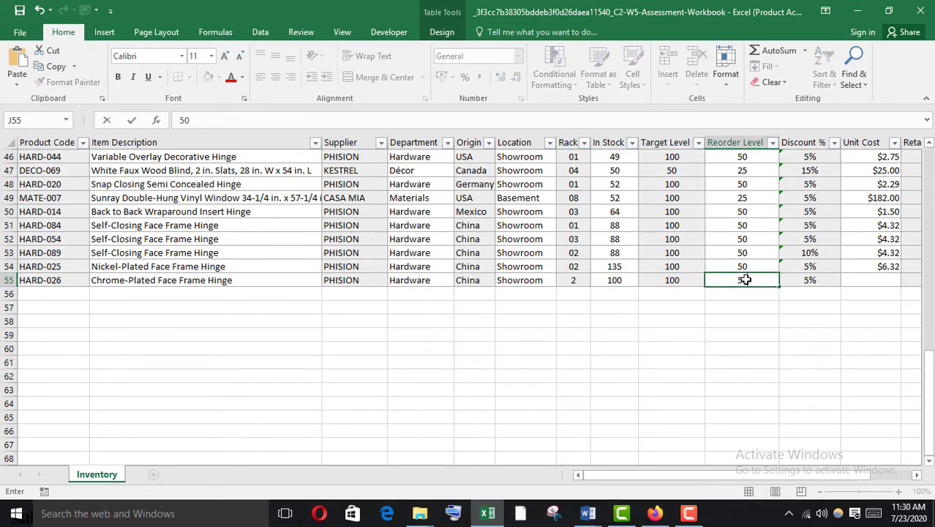
# Step: Check the record's unit cost in Firefox, then in Excel fill the Unit Cost of $6.32 from row 54 into row 55
pyautogui.click(653, 480)
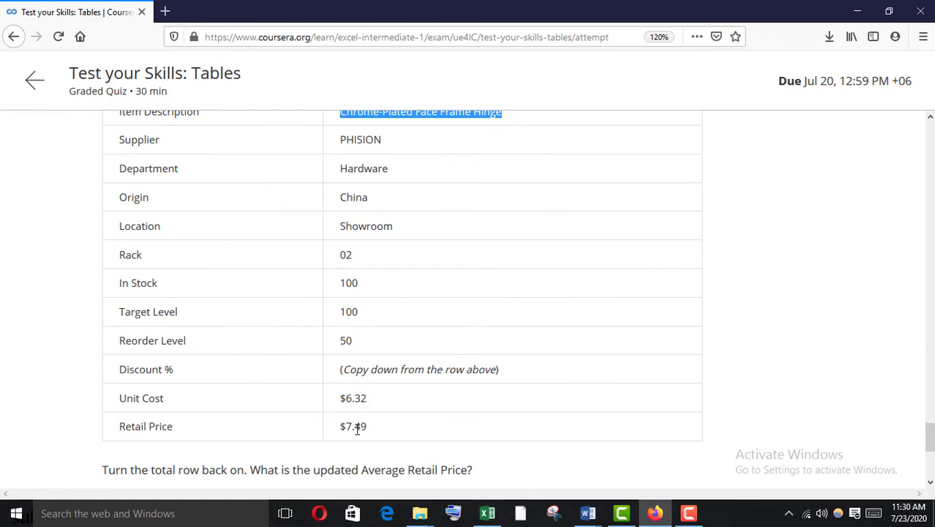
pyautogui.click(477, 476)
pyautogui.click(882, 284)
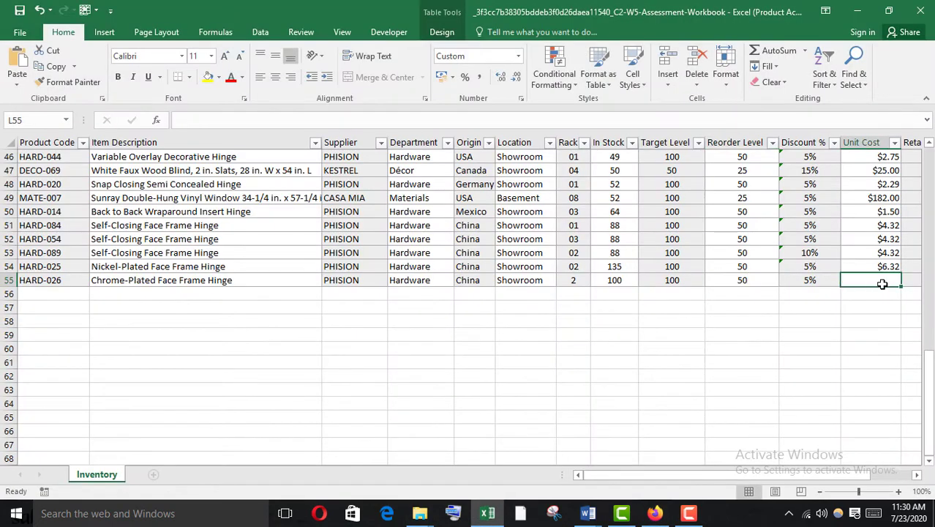
pyautogui.hscroll(3, 758, 474)
pyautogui.click(578, 266)
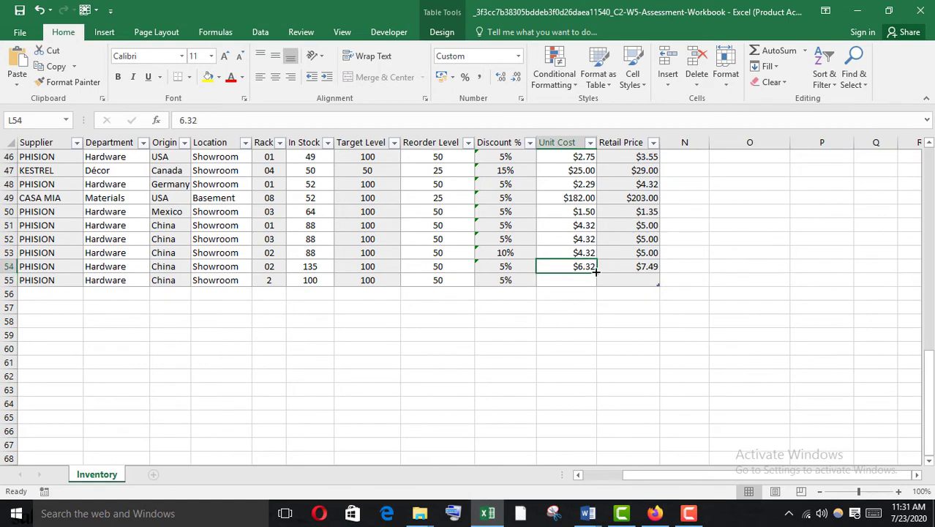
pyautogui.moveTo(597, 273); pyautogui.dragTo(598, 285)
# Step: Check the record's retail price in Firefox, then in Excel fill the Retail Price of $7.49 from row 54 into row 55
pyautogui.click(653, 468)
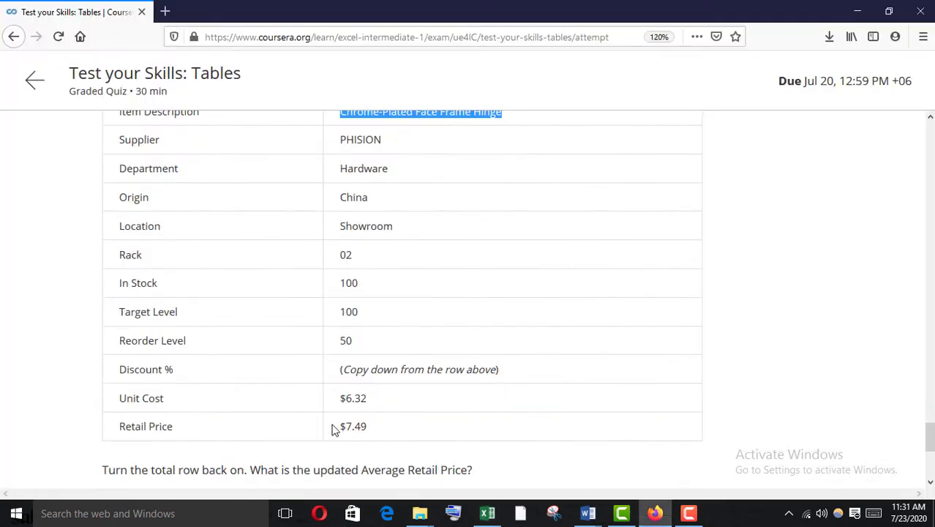
pyautogui.moveTo(488, 513)
pyautogui.click(526, 472)
pyautogui.click(650, 267)
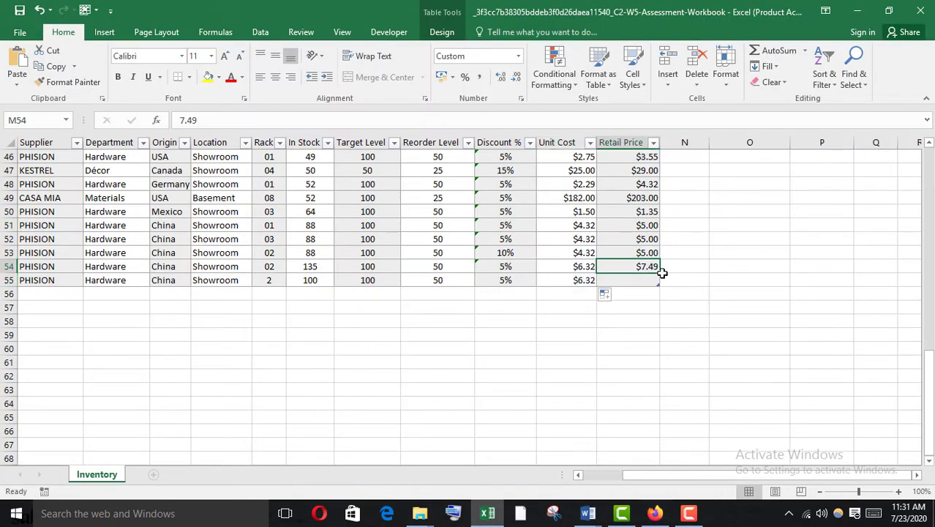
pyautogui.moveTo(660, 273); pyautogui.dragTo(660, 287)
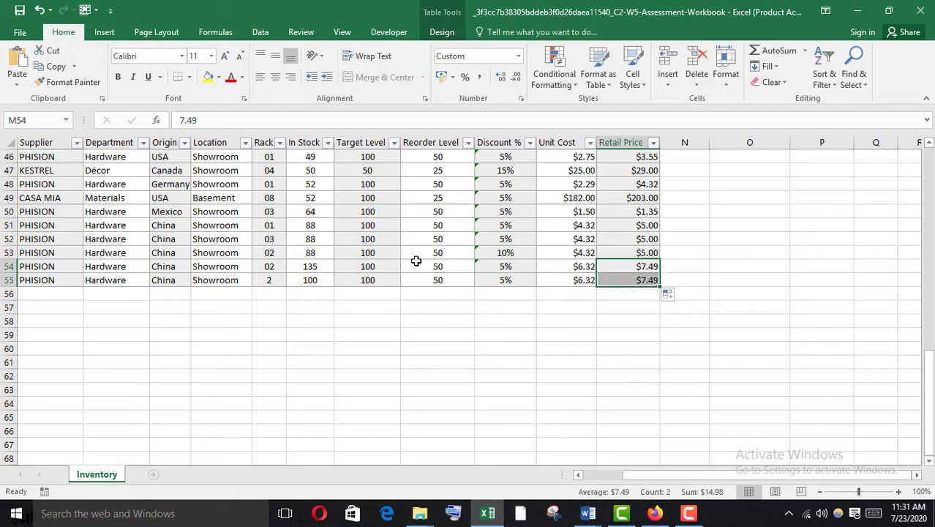
# Step: Read the final instruction of question 10 in Firefox, then turn the inventory table's total row back on in Excel
pyautogui.moveTo(655, 513)
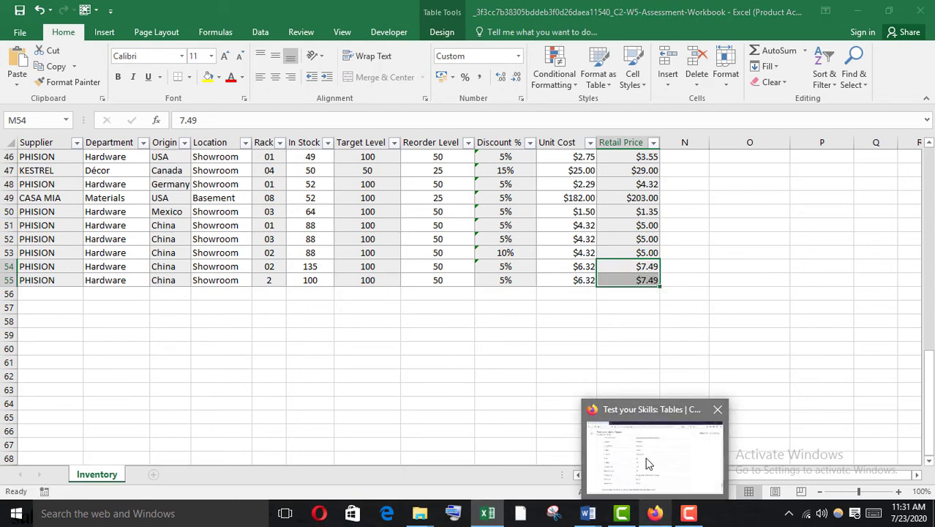
pyautogui.click(649, 461)
pyautogui.scroll(-3, 313, 468)
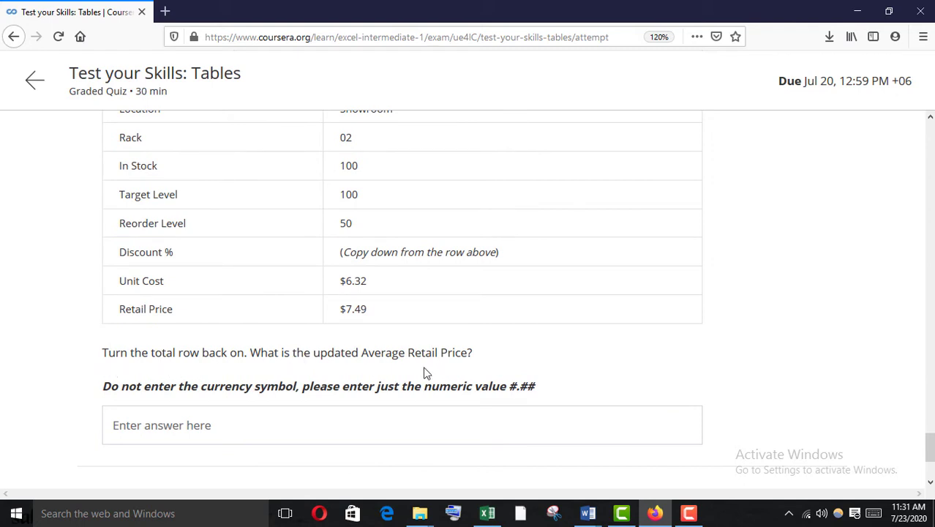
pyautogui.click(487, 512)
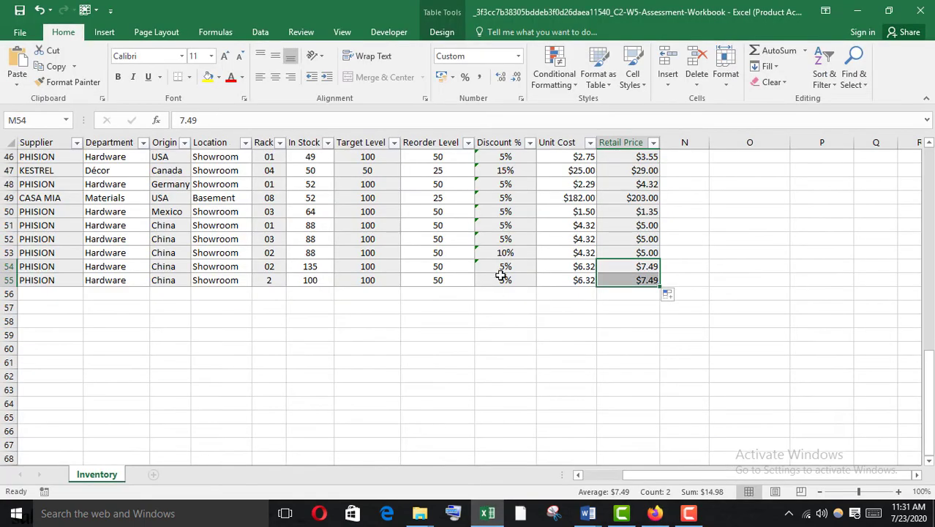
pyautogui.scroll(-5, 438, 230)
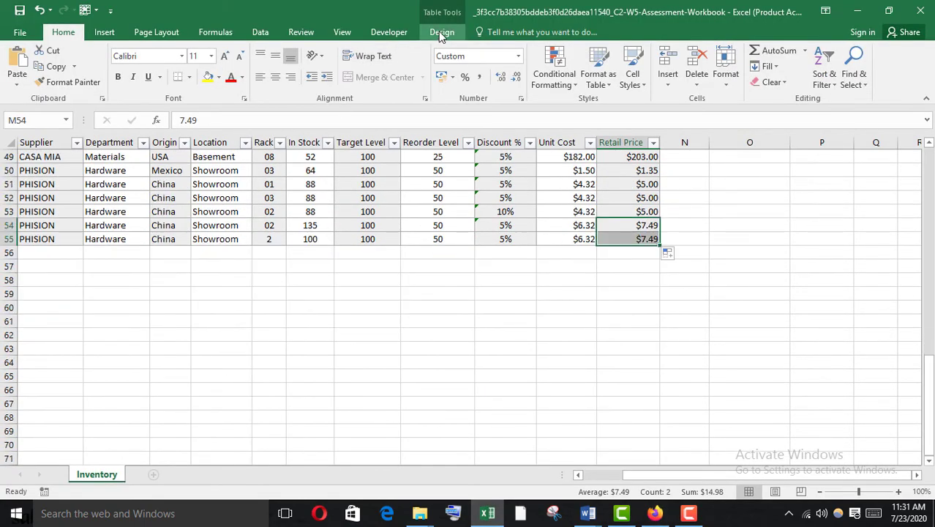
pyautogui.click(441, 32)
pyautogui.click(377, 67)
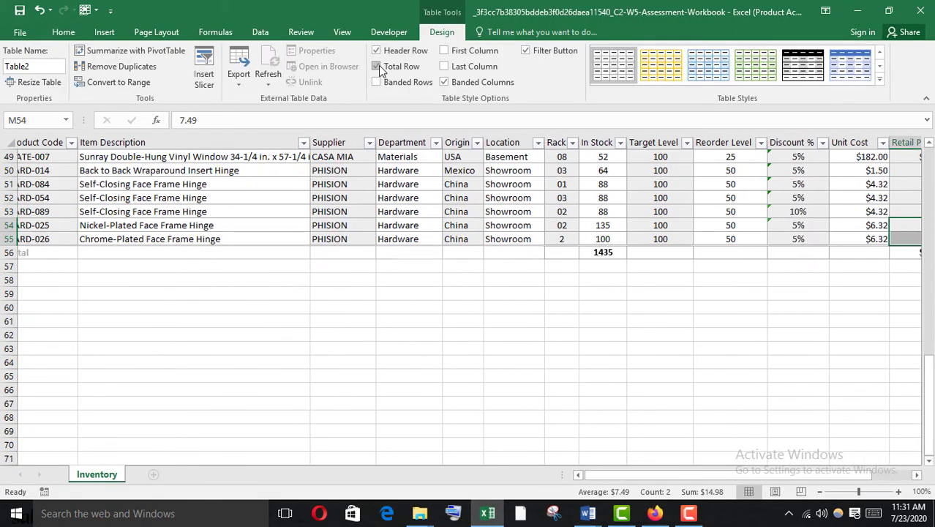
# Step: Set the total row's Retail Price cell, M56, to Average and copy that cell
pyautogui.moveTo(603, 475); pyautogui.dragTo(719, 472)
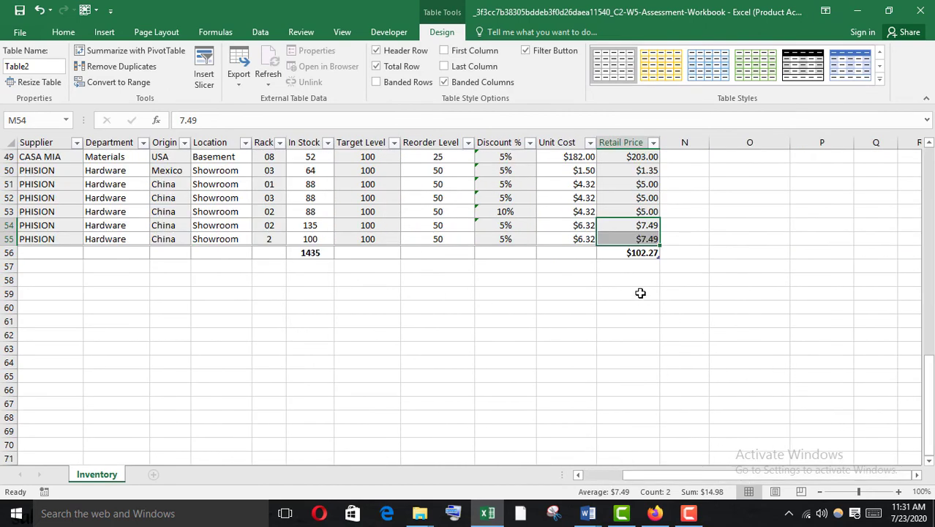
pyautogui.click(641, 253)
pyautogui.click(666, 253)
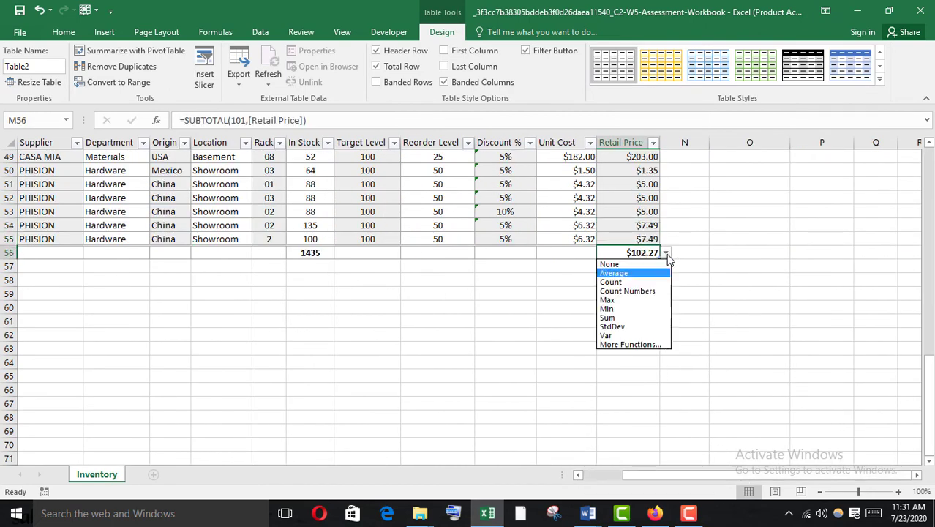
pyautogui.click(632, 273)
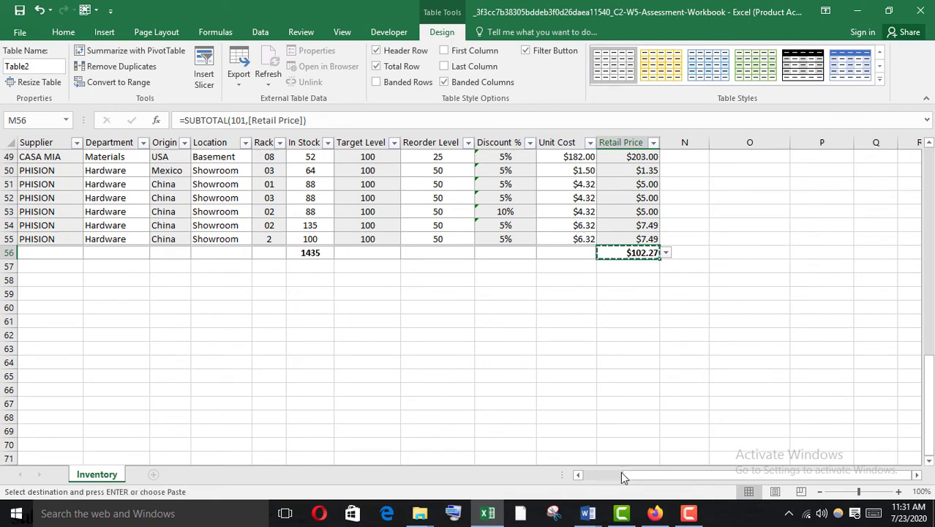
# Step: Switch to Firefox and enter 102.27, without the currency symbol, as the updated Average Retail Price in question 10
pyautogui.click(655, 513)
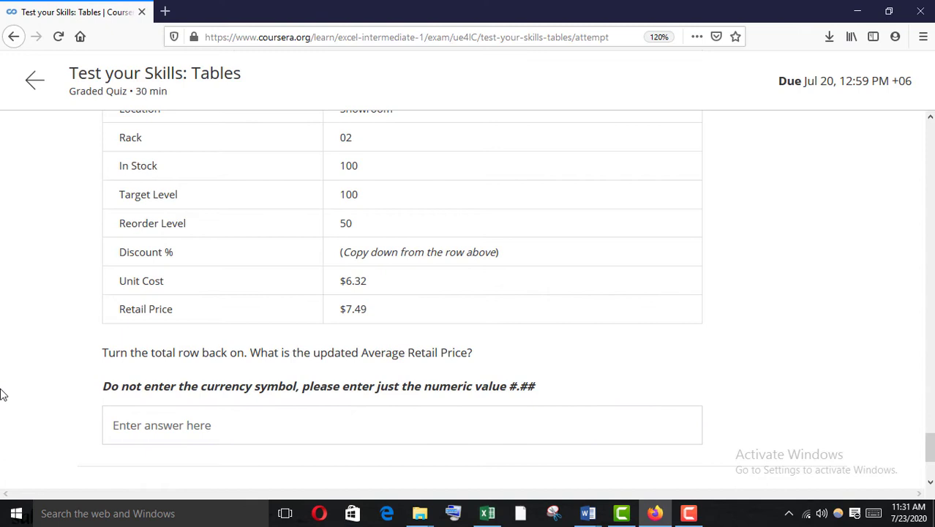
pyautogui.click(130, 414)
pyautogui.write('$102.27')
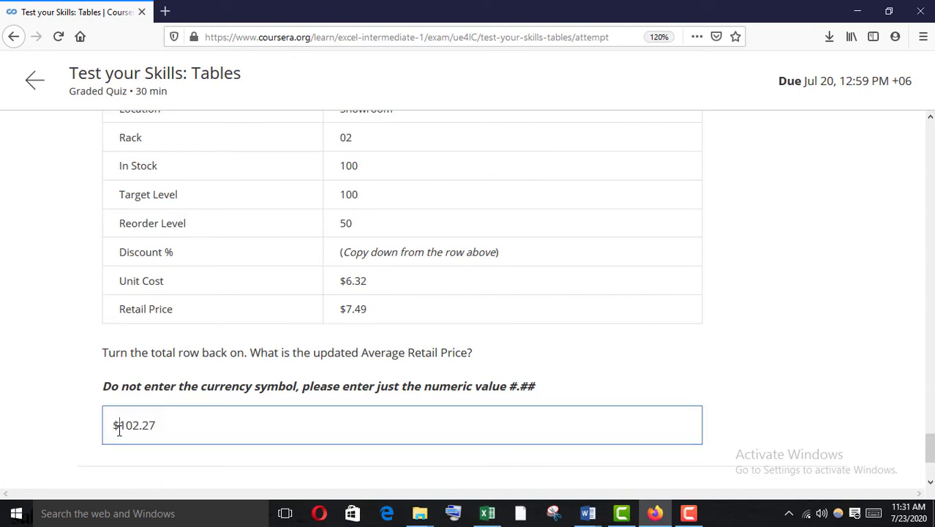
pyautogui.press('BackSpace')
# Step: Accept the Honor Code statement below question 10 and submit the quiz for grading
pyautogui.scroll(-3, 121, 439)
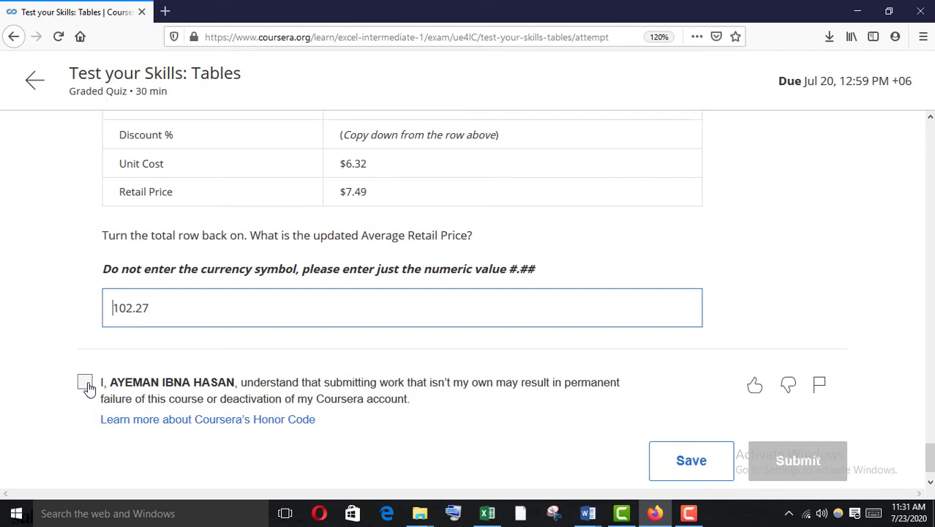
pyautogui.click(85, 387)
pyautogui.scroll(-1, 432, 427)
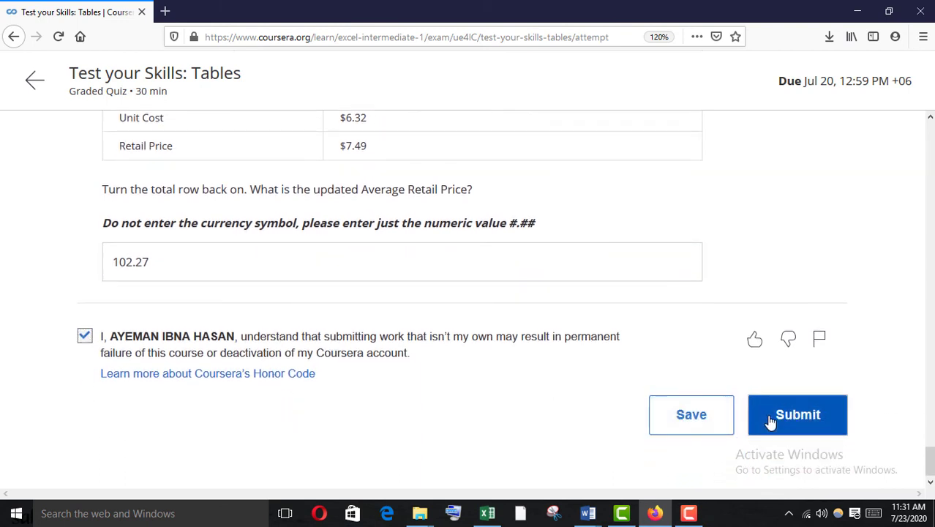
pyautogui.click(769, 422)
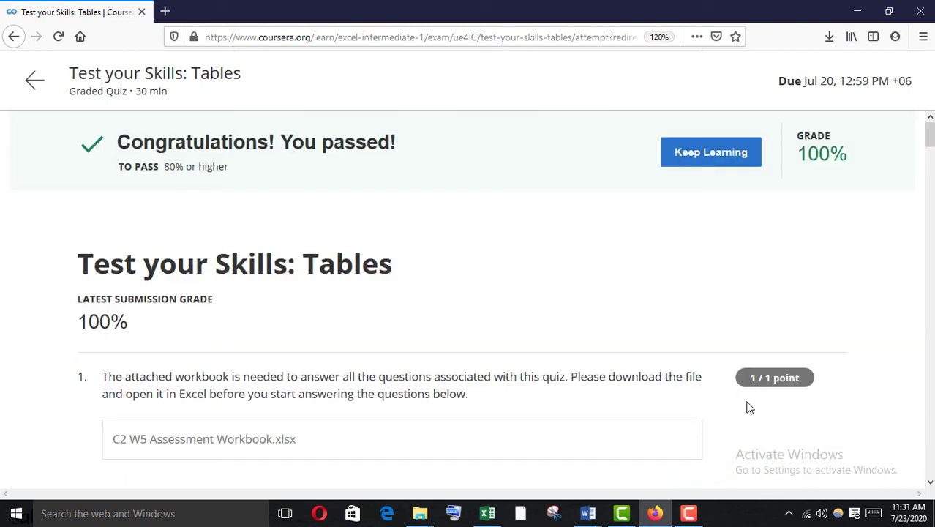
pyautogui.scroll(-12, 574, 240)
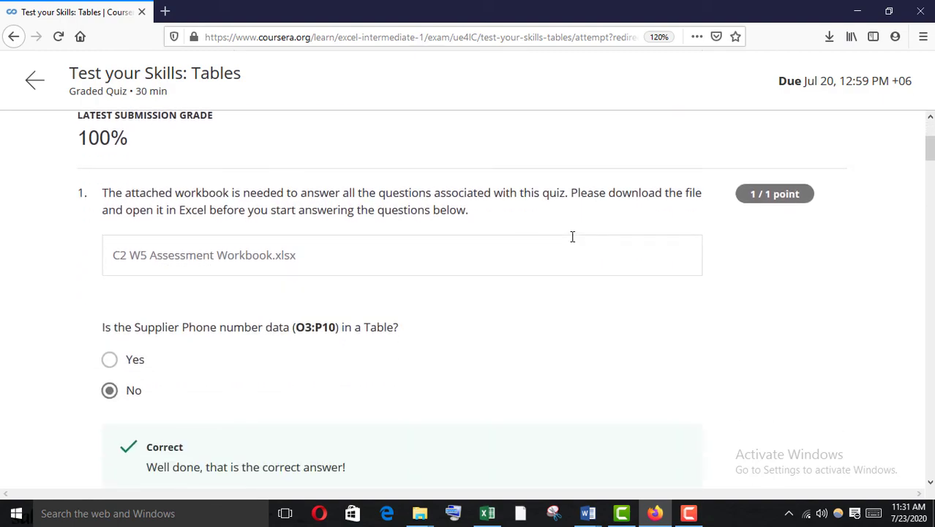
pyautogui.scroll(12, 567, 252)
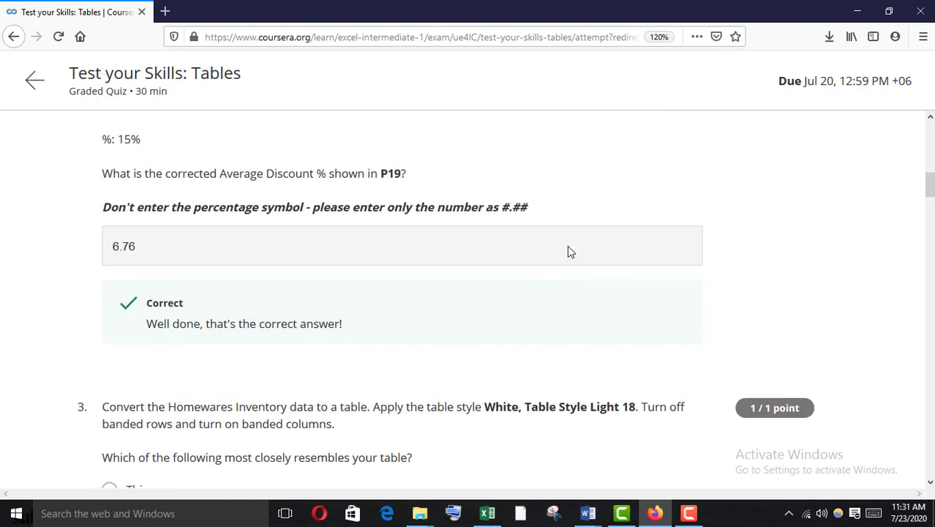